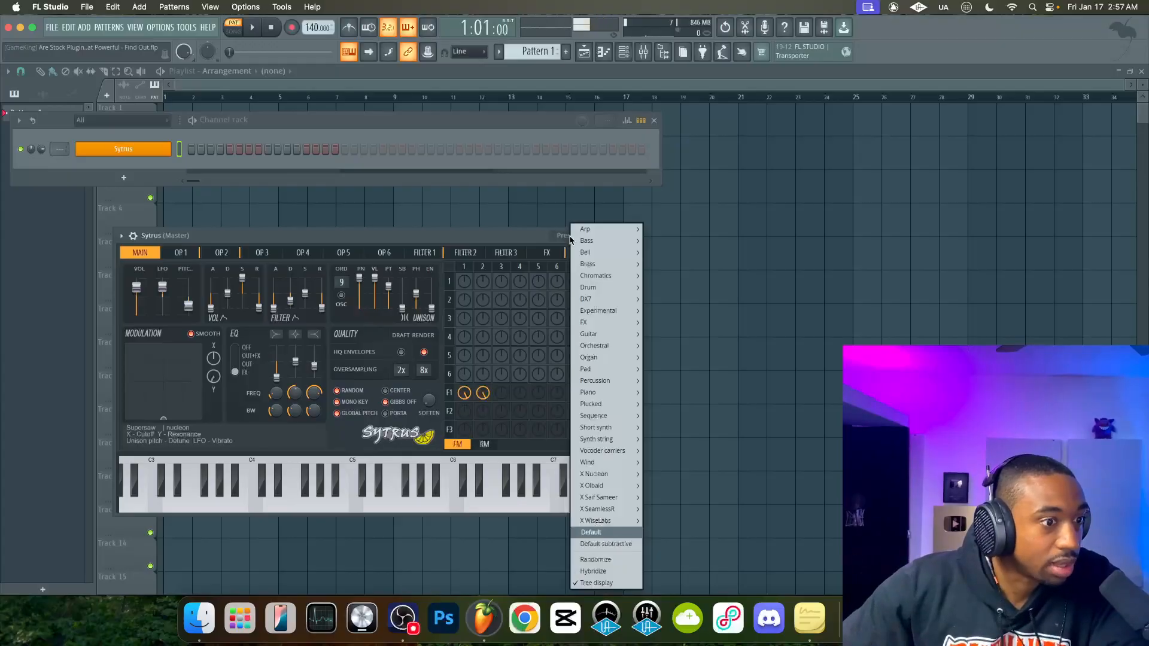
Load the Default preset in Sytrus and add a Toxic Biohazard channel to the channel rack
{"action": "left_click", "coordinate": [608, 533]}
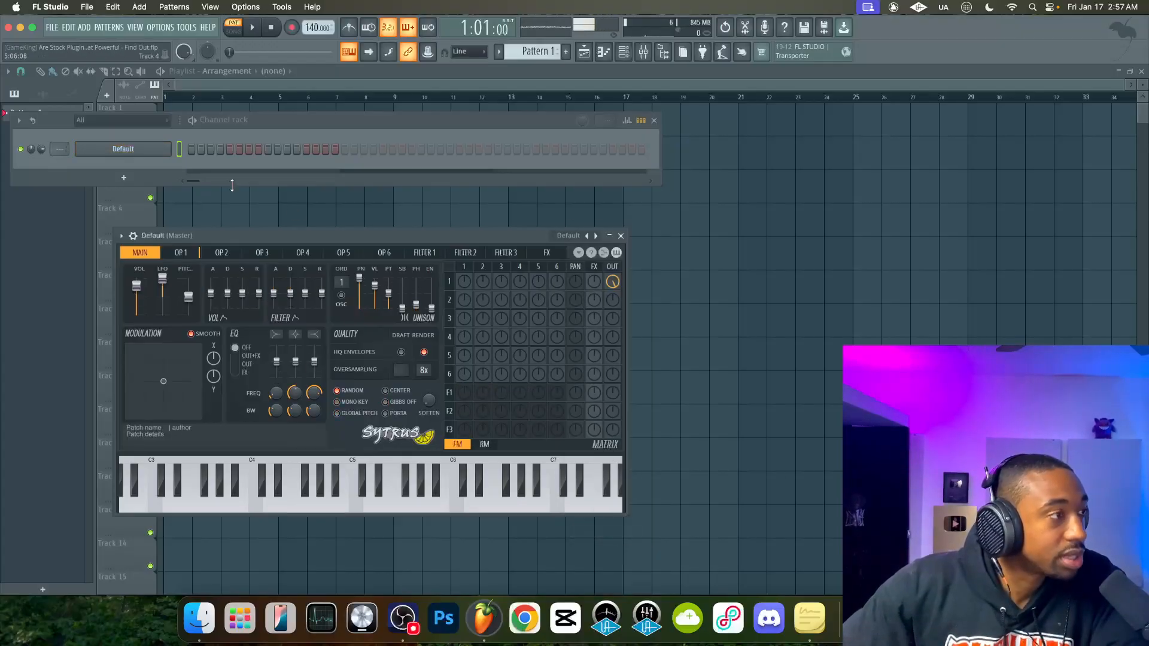
{"action": "left_click", "coordinate": [153, 182]}
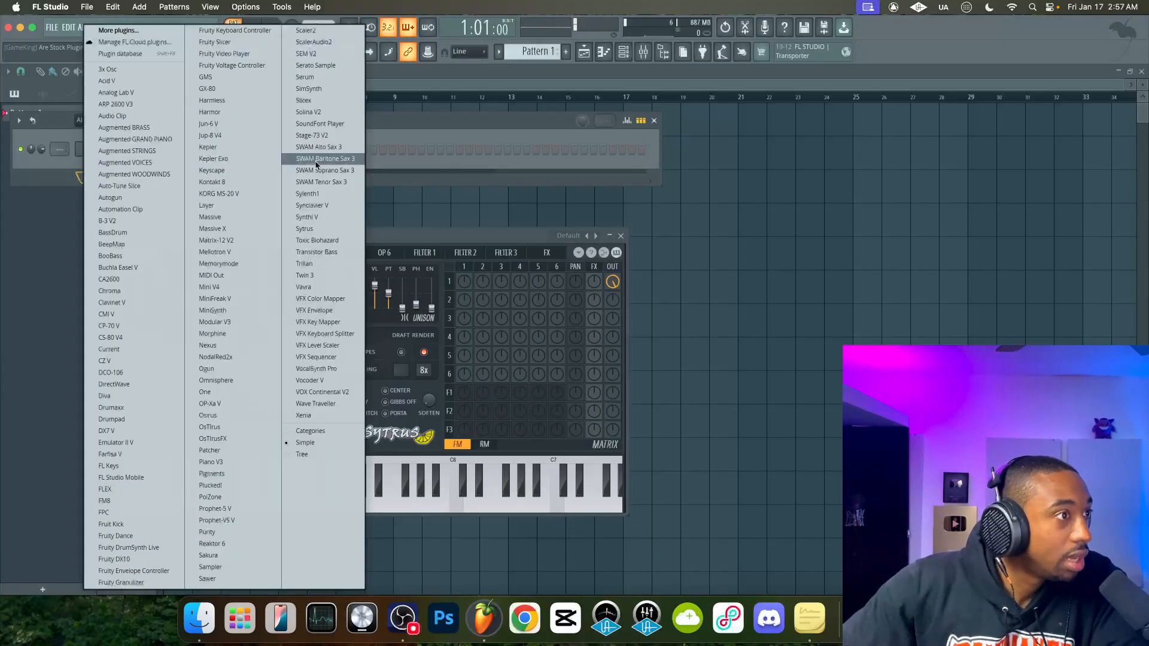
{"action": "left_click", "coordinate": [320, 245]}
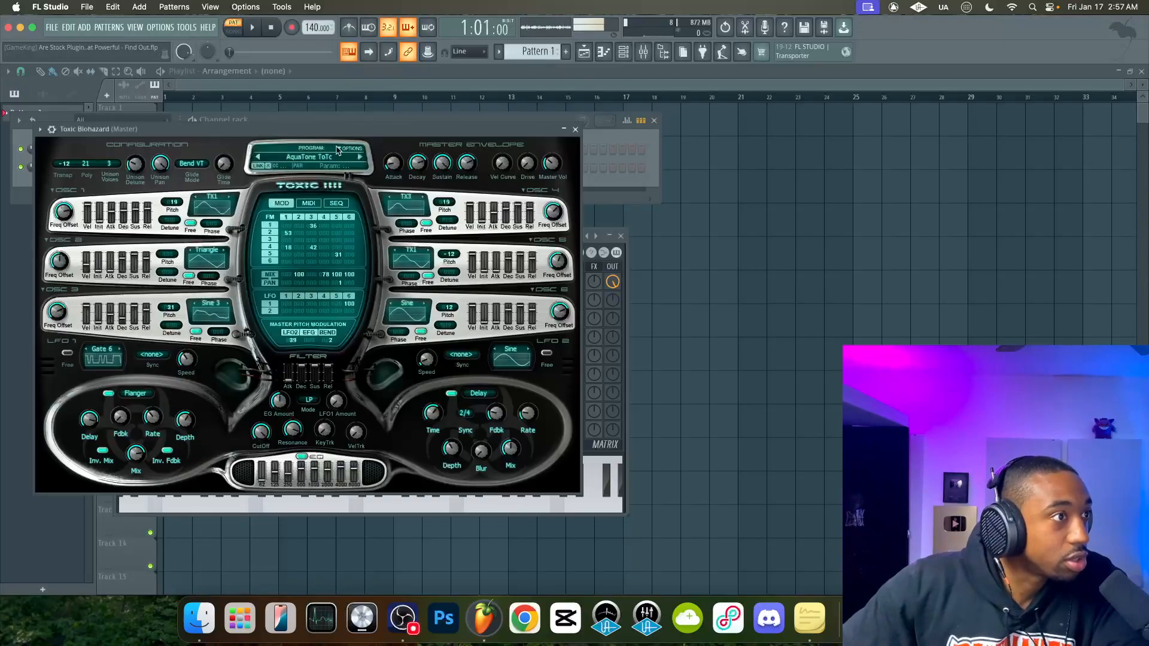
{"action": "left_click", "coordinate": [336, 204]}
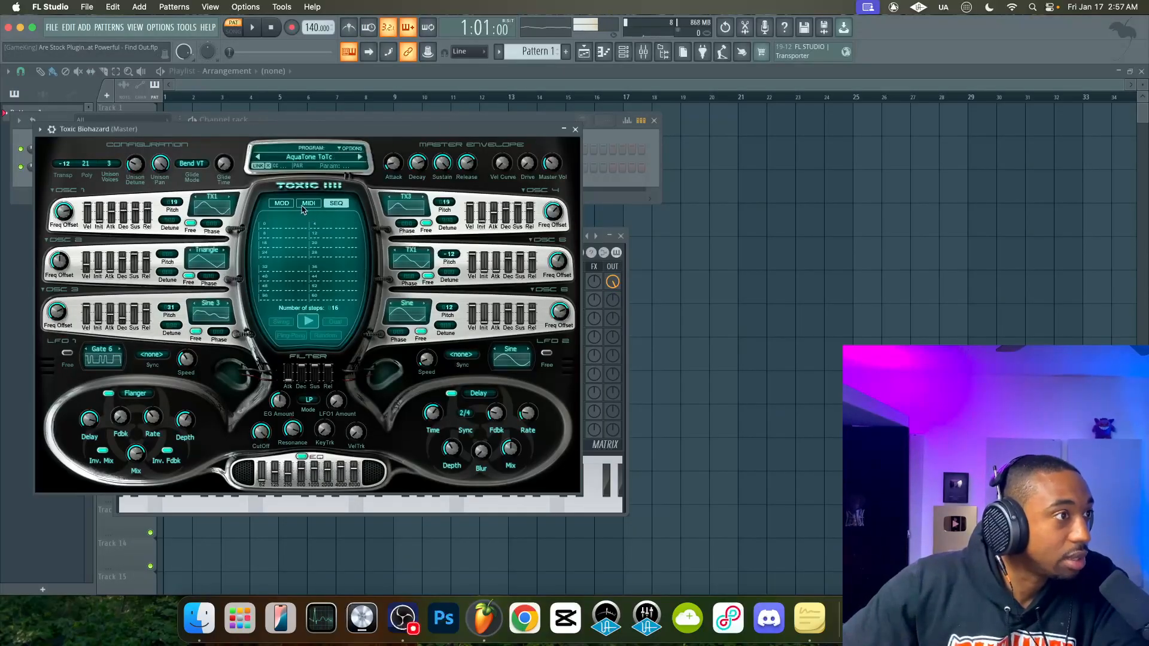
{"action": "left_click", "coordinate": [283, 204]}
{"action": "left_click", "coordinate": [575, 129]}
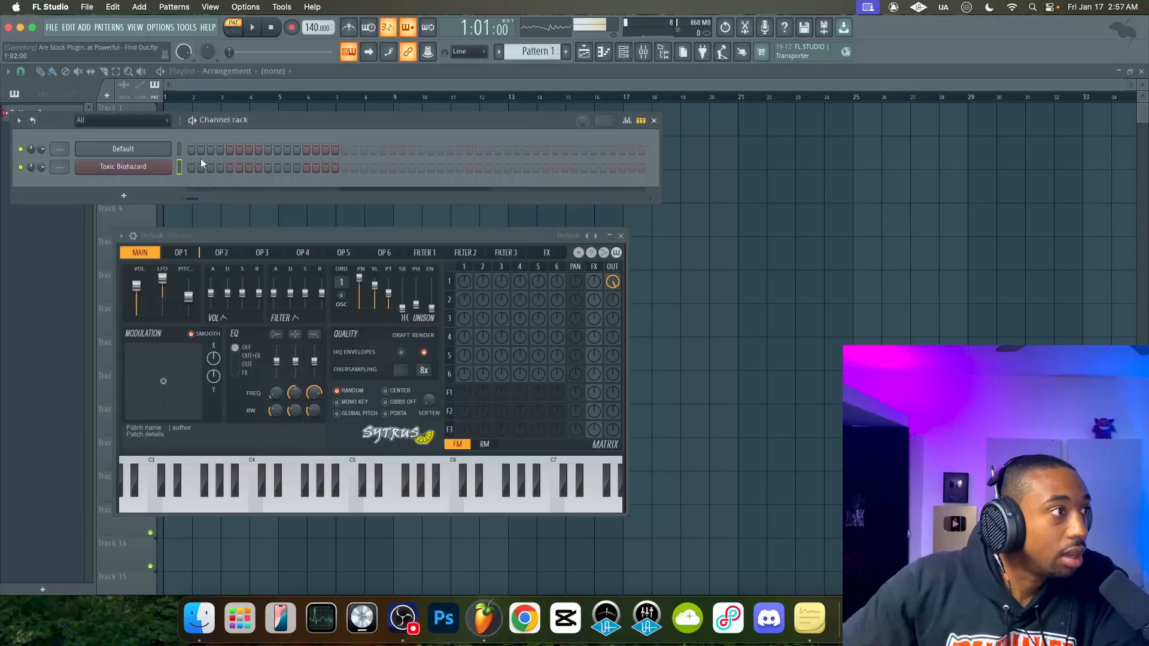
Add a Morphine channel to the channel rack and close its plugin window
{"action": "left_click", "coordinate": [80, 195]}
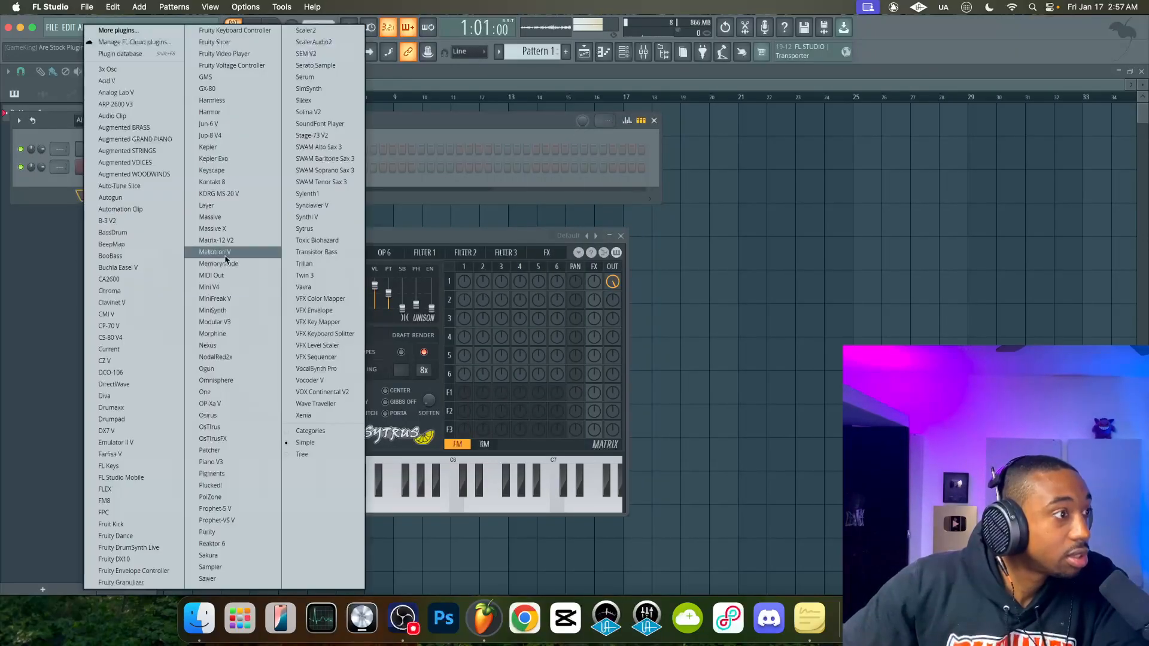
{"action": "left_click", "coordinate": [222, 334]}
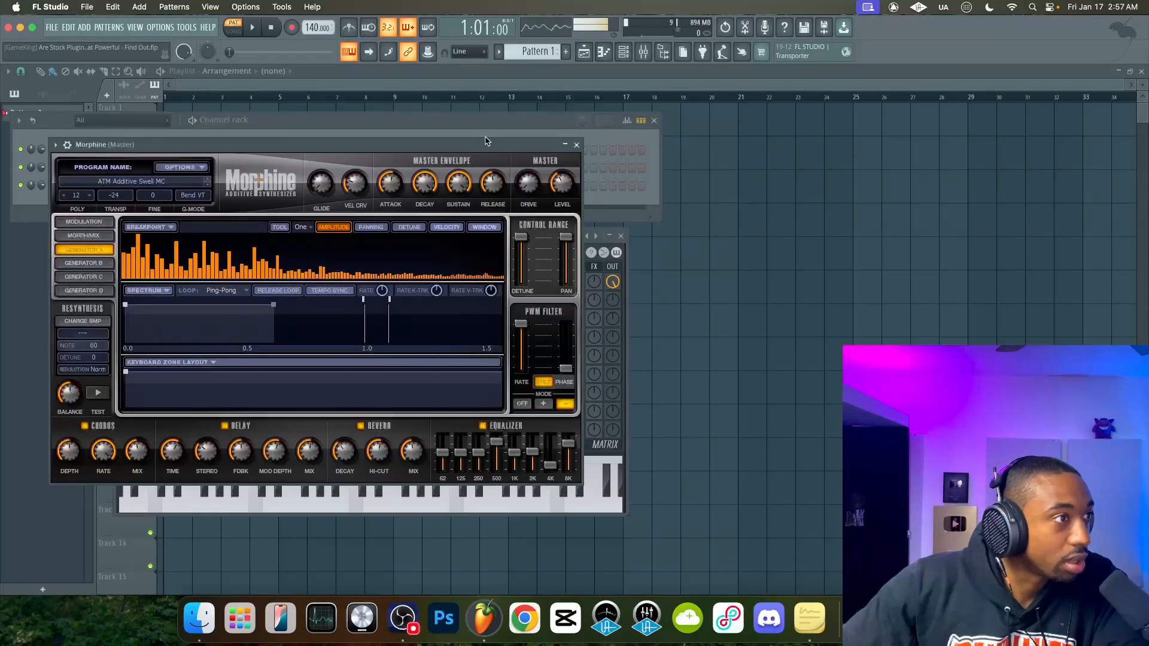
{"action": "left_click", "coordinate": [577, 145]}
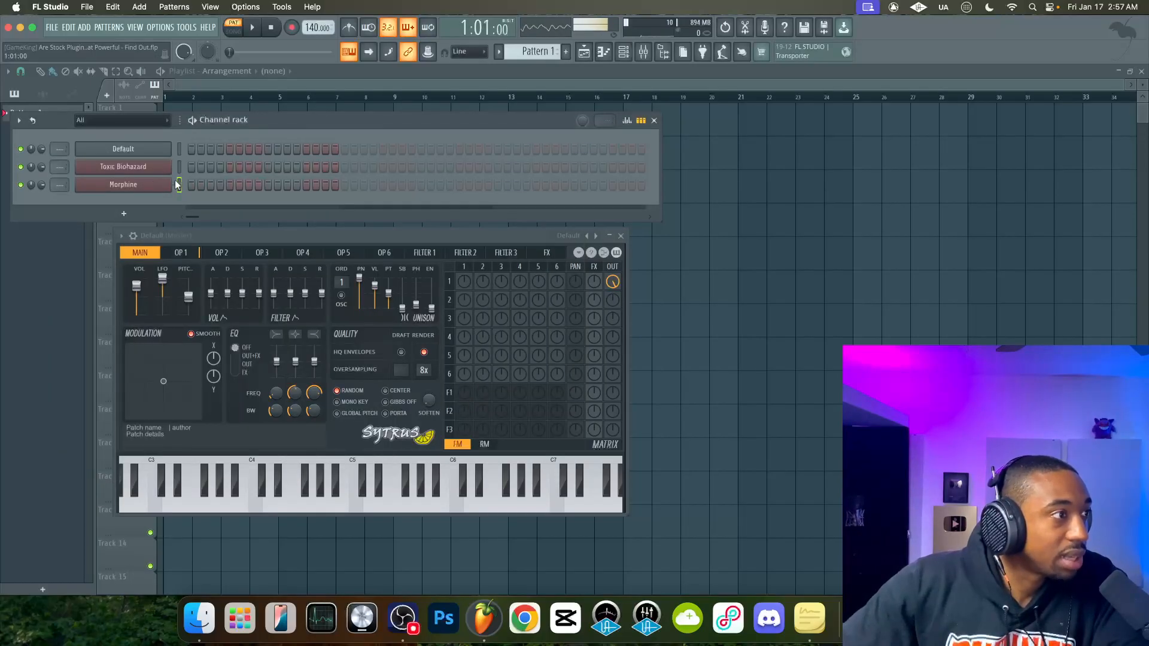
Add a Fruity DX10 channel with the Log Drum preset and route all four channels to their own mixer tracks
{"action": "left_click", "coordinate": [79, 196]}
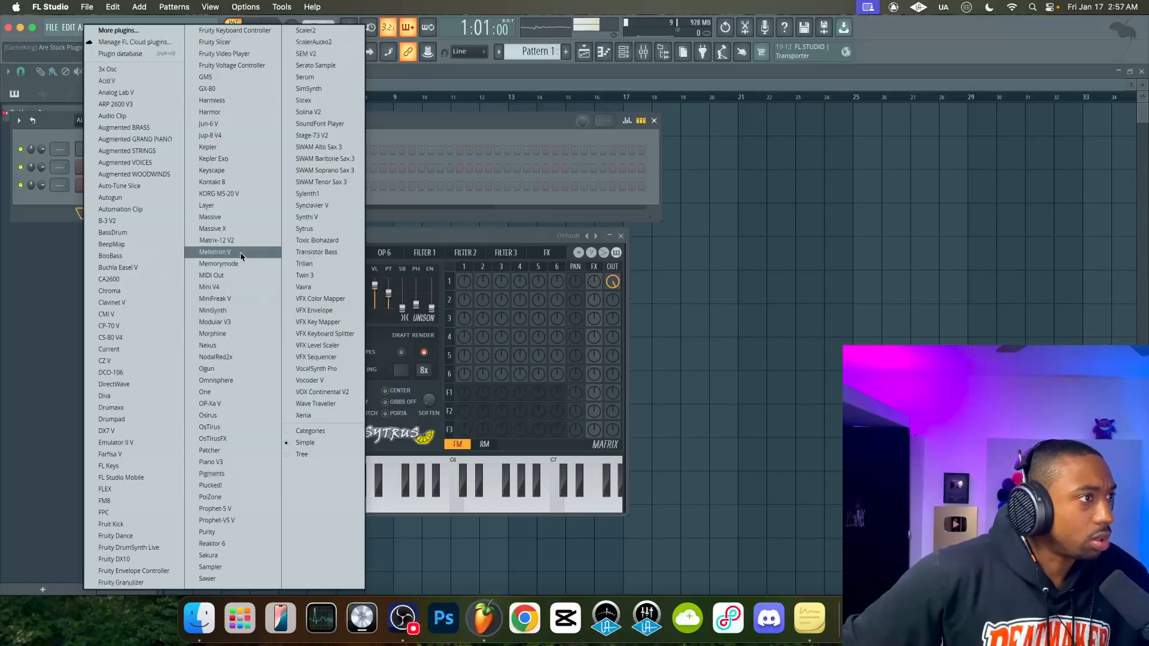
{"action": "left_click", "coordinate": [107, 559]}
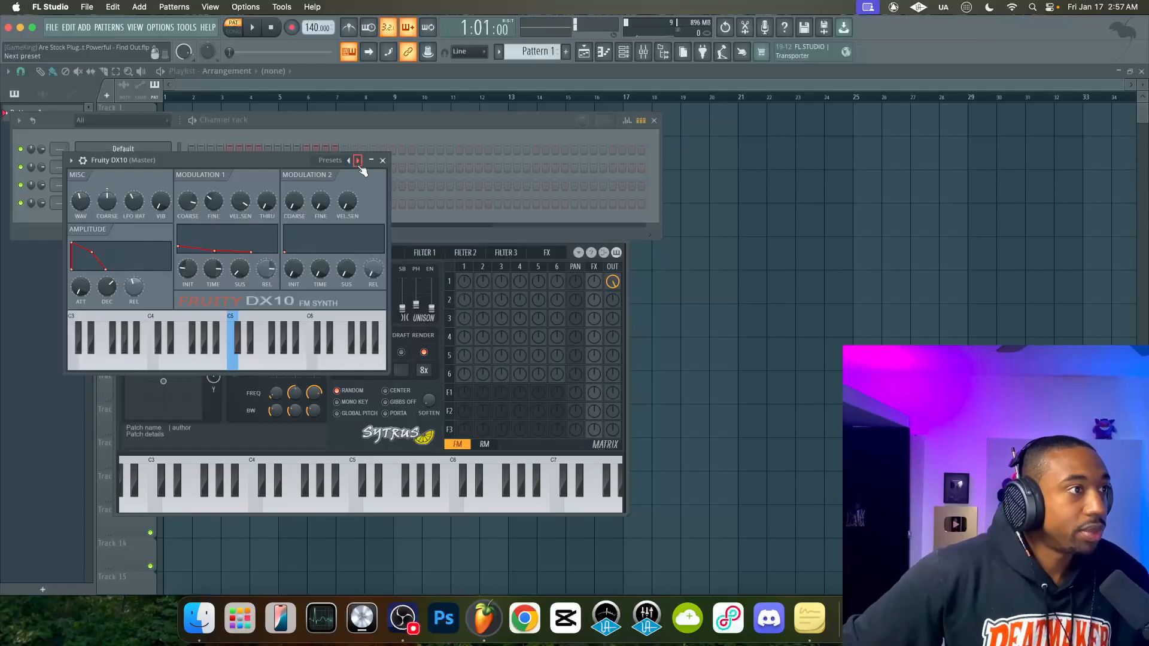
{"action": "left_click", "coordinate": [331, 160]}
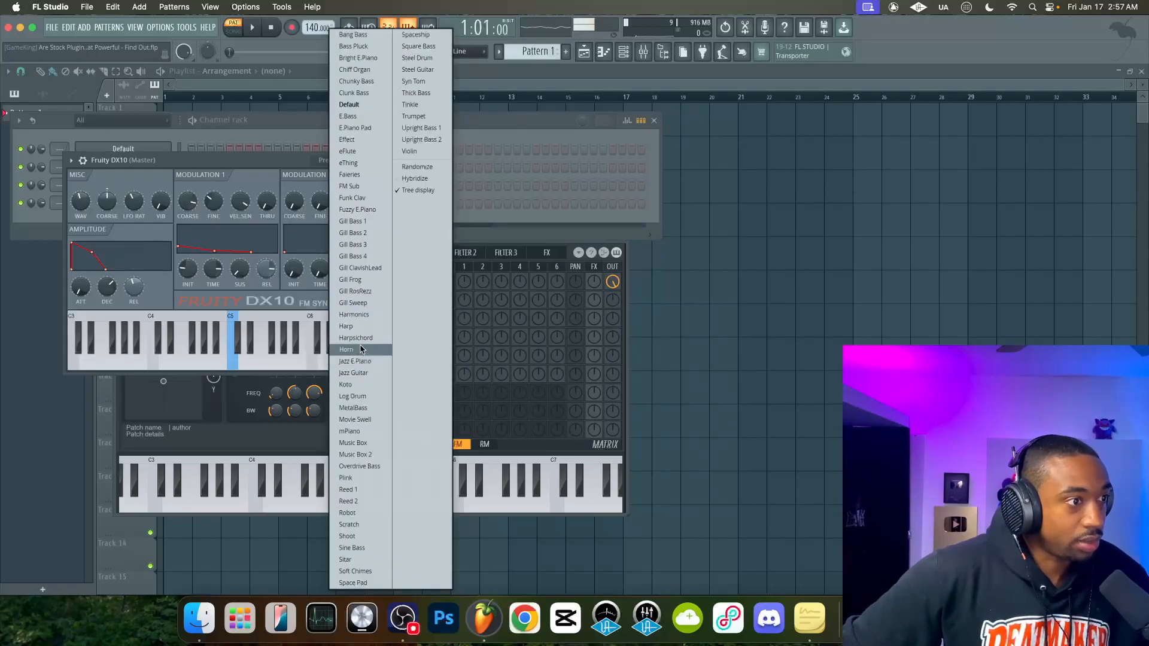
{"action": "left_click", "coordinate": [359, 396]}
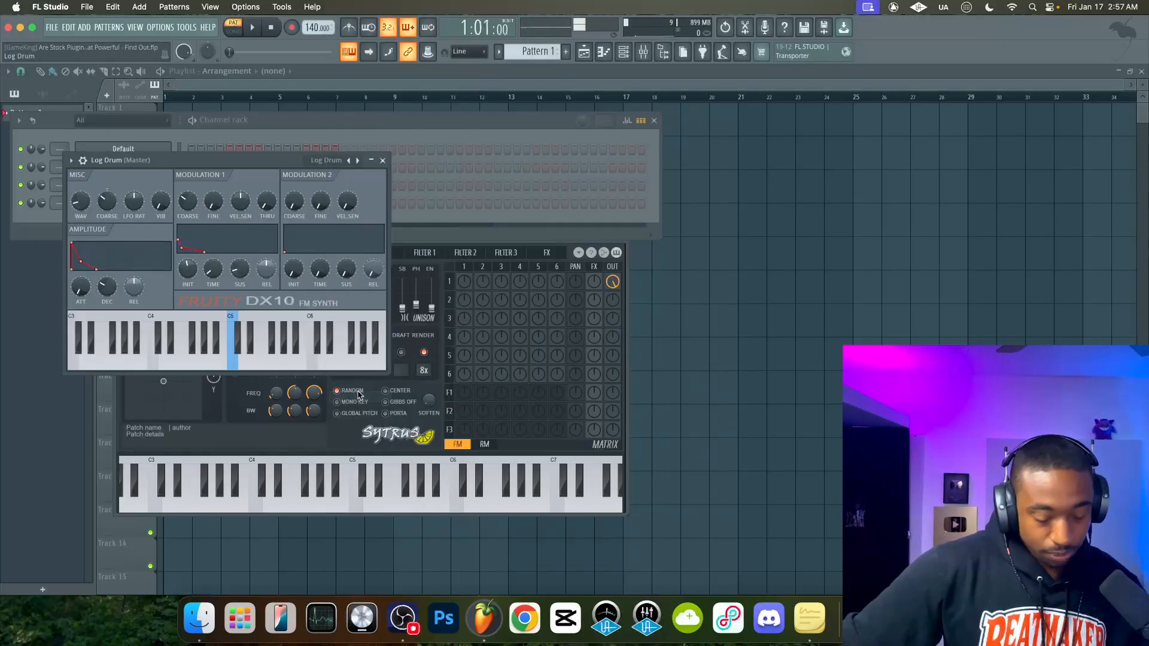
{"action": "left_click", "coordinate": [382, 160]}
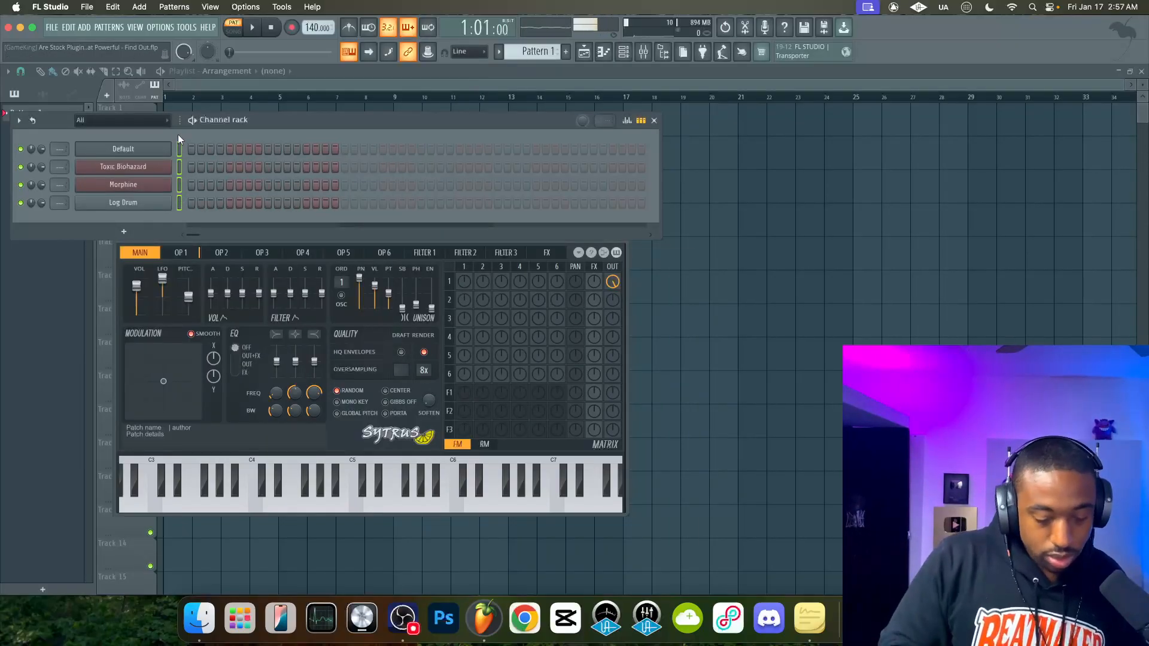
{"action": "key", "text": "ctrl+l"}
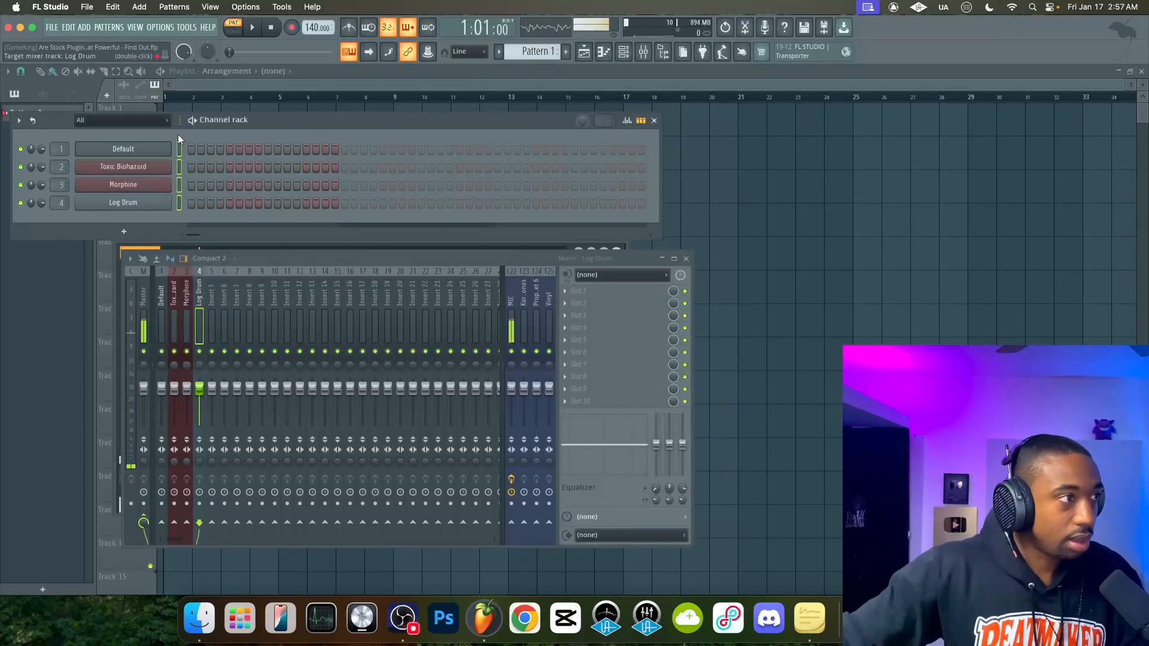
Load the 12 Bit Sine ToTc preset from the Keyboards bank in Toxic Biohazard
{"action": "left_click", "coordinate": [161, 169]}
{"action": "left_click", "coordinate": [302, 158]}
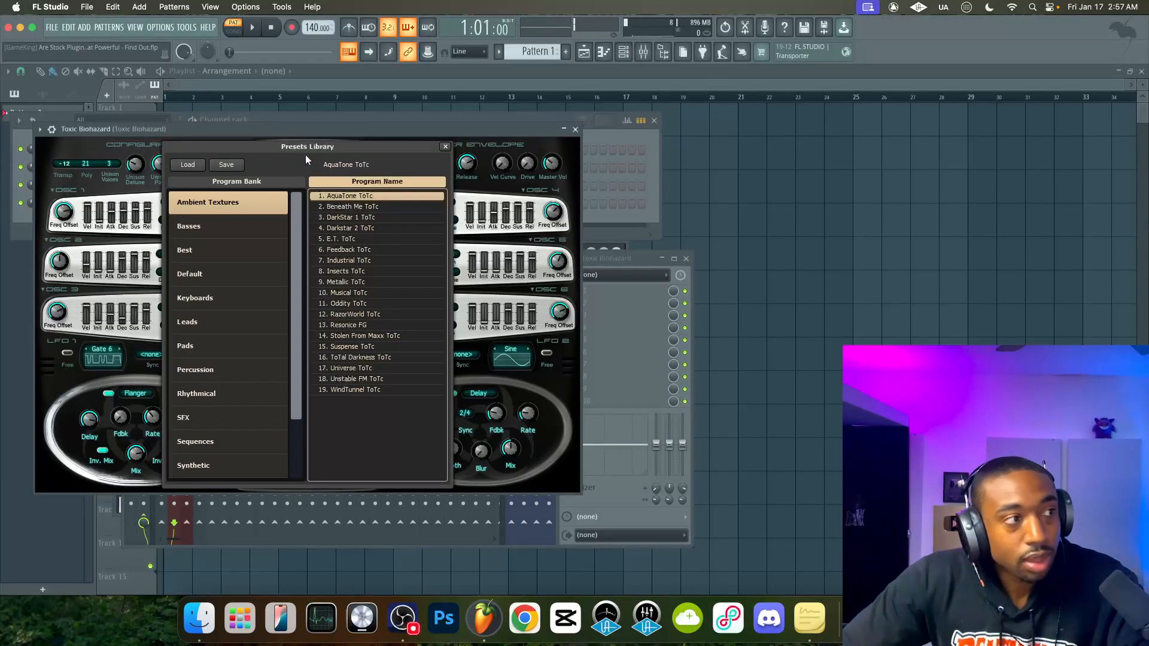
{"action": "left_click", "coordinate": [228, 296]}
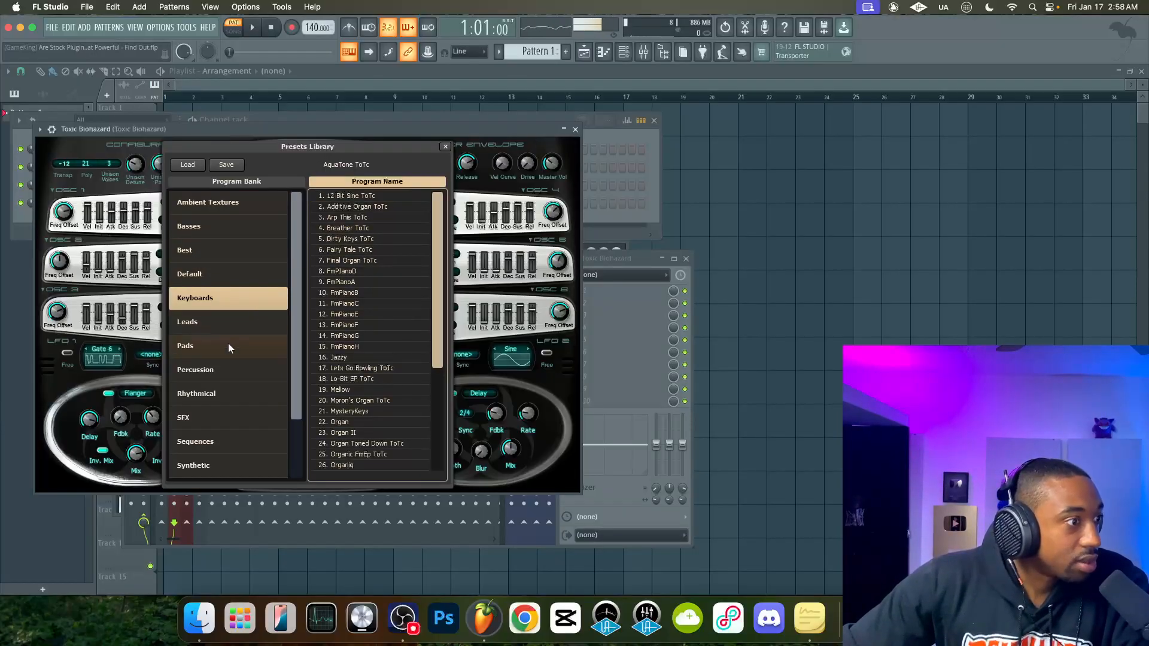
{"action": "scroll", "coordinate": [253, 335], "scroll_direction": "down", "scroll_amount": 5}
{"action": "scroll", "coordinate": [254, 335], "scroll_direction": "up", "scroll_amount": 5}
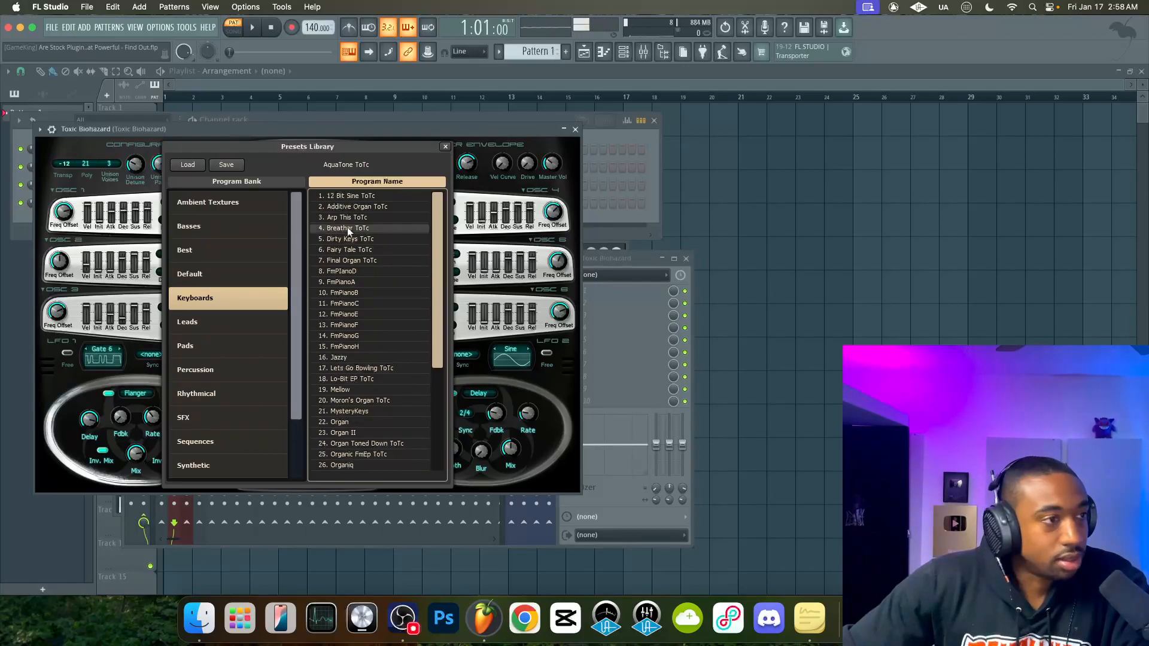
{"action": "double_click", "coordinate": [366, 196]}
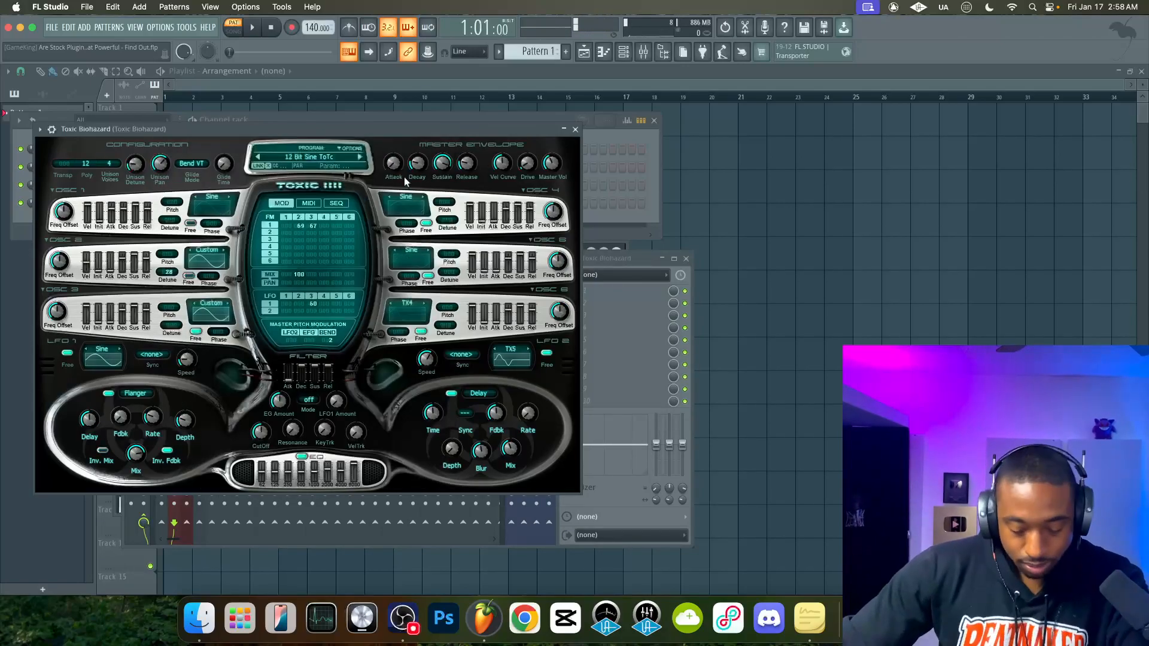
Move the mixer aside, mute mixer tracks 123 and 124, and close the Toxic Biohazard window
{"action": "left_click", "coordinate": [608, 264]}
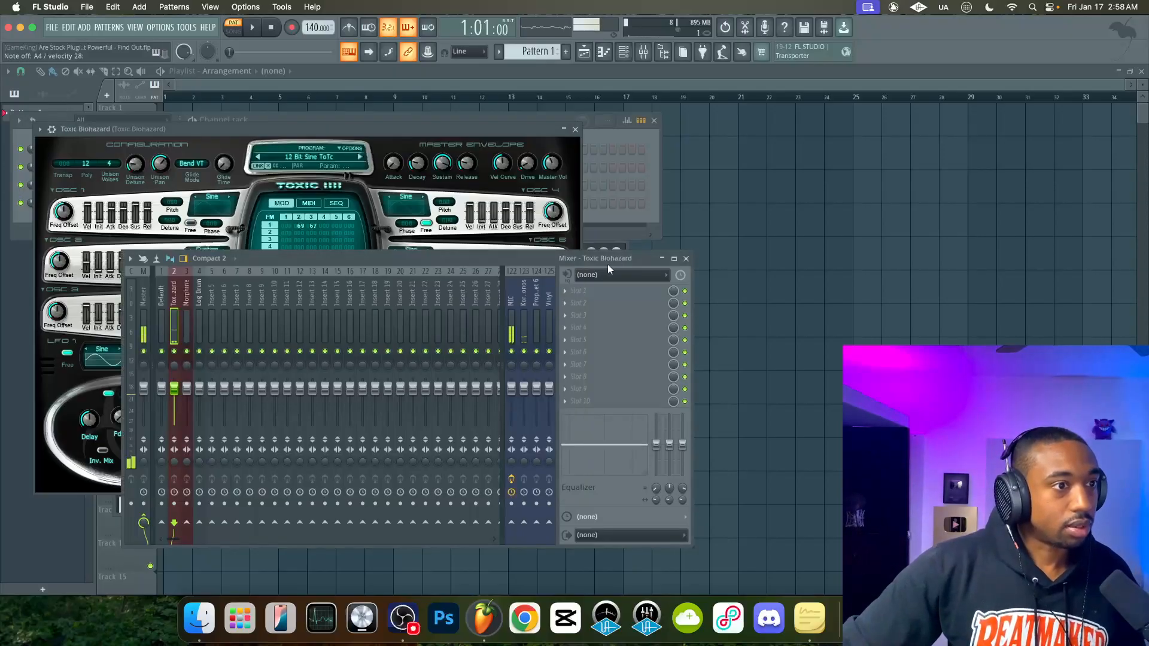
{"action": "left_click_drag", "start_coordinate": [608, 264], "coordinate": [755, 225]}
{"action": "left_click", "coordinate": [670, 312]}
{"action": "left_click", "coordinate": [683, 312]}
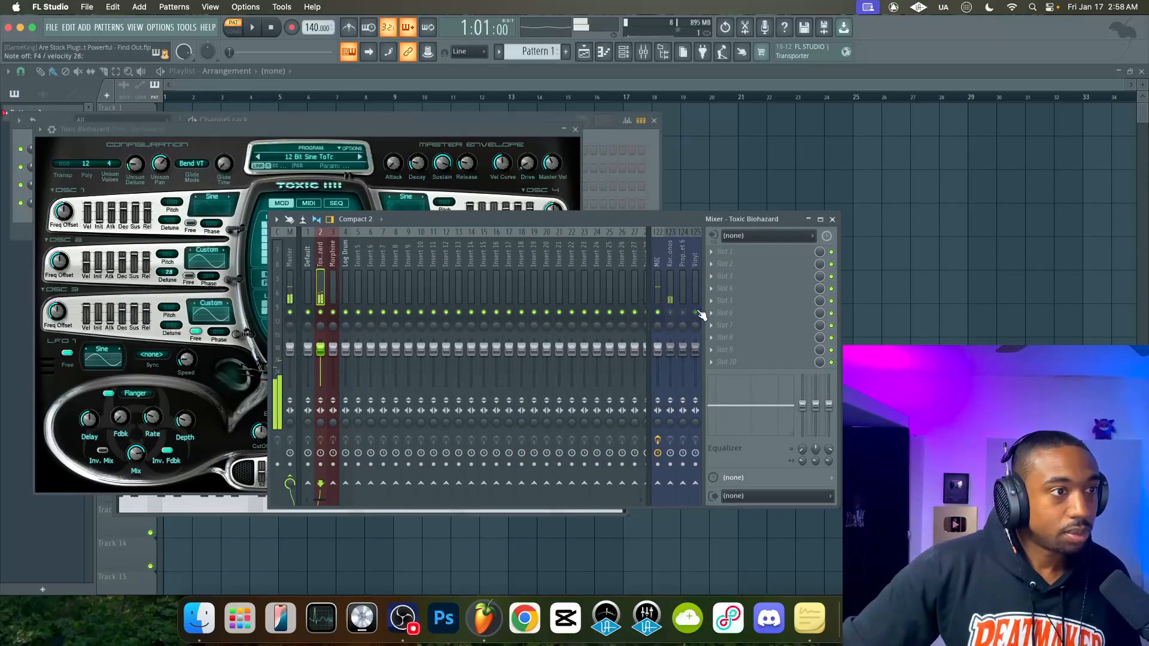
{"action": "left_click", "coordinate": [575, 129]}
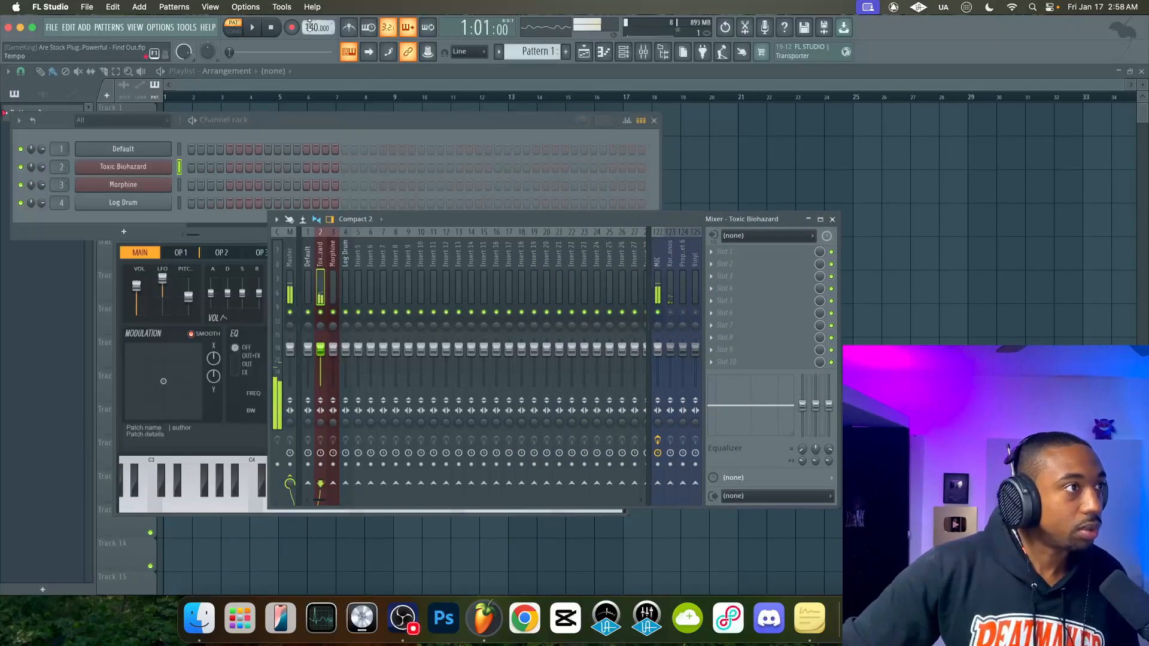
Record an eight-bar chord progression for Toxic Biohazard into Pattern 1 with the metronome on
{"action": "left_click", "coordinate": [348, 27]}
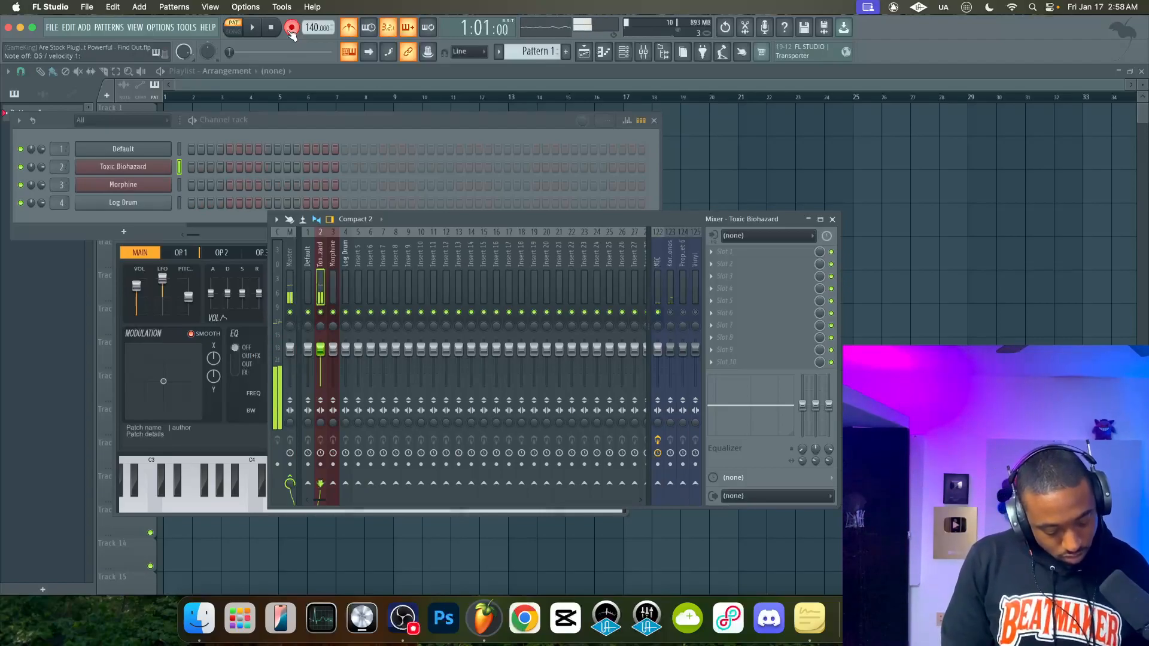
{"action": "key", "text": "space"}
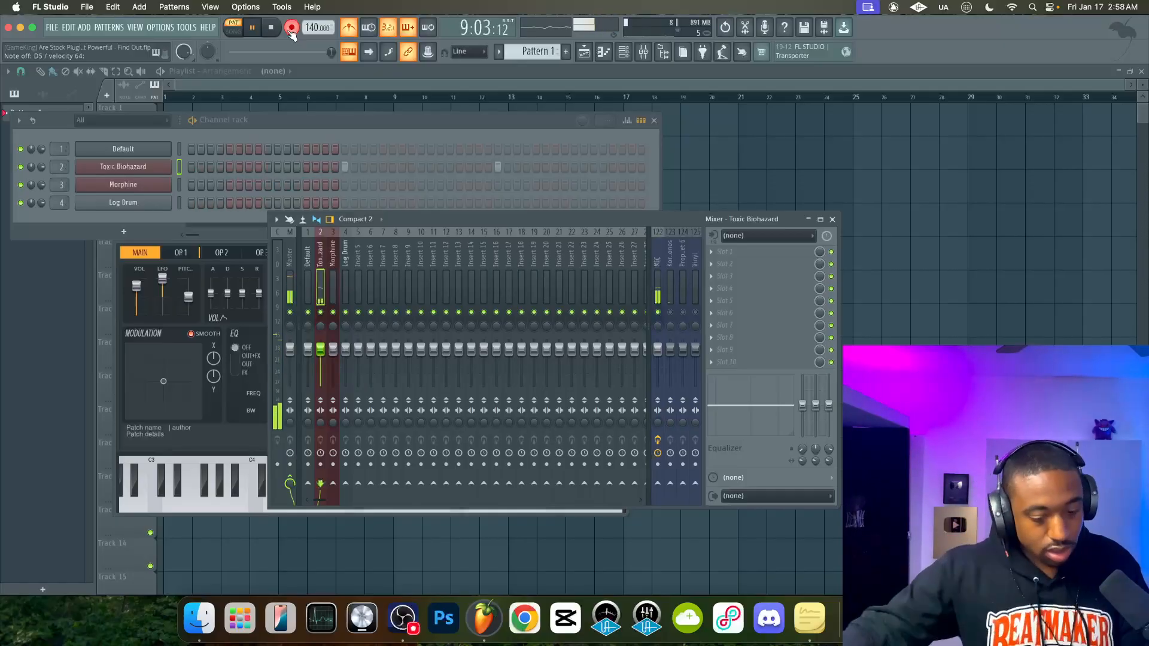
{"action": "key", "text": "space"}
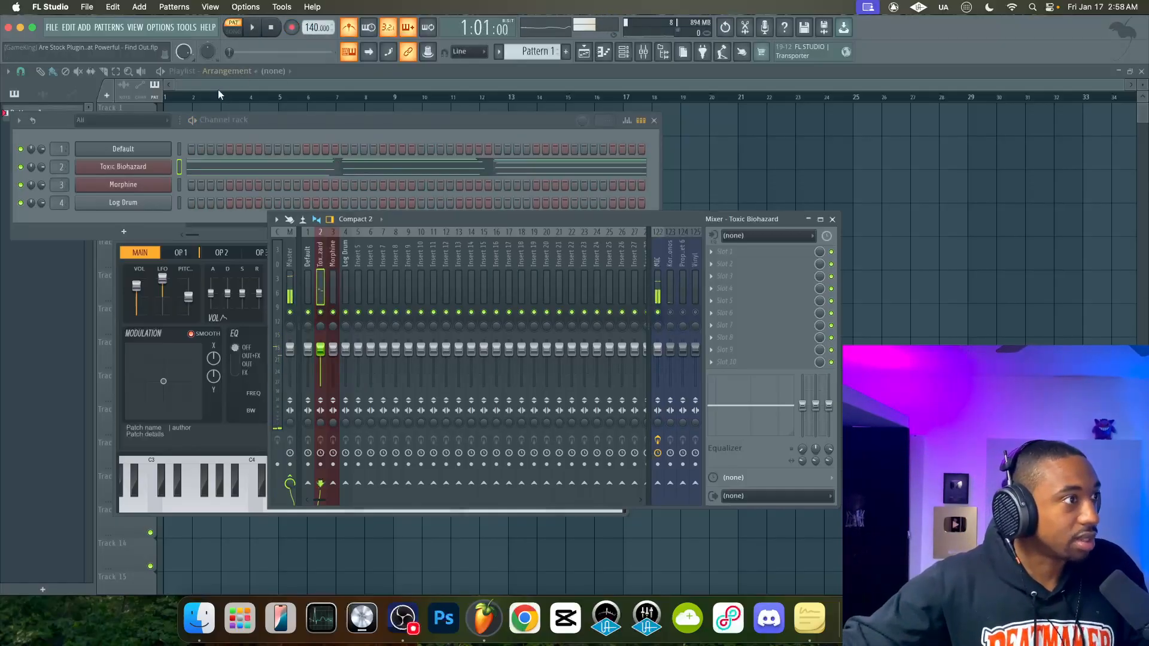
Quantize the recorded Toxic Biohazard notes in the piano roll and play the pattern back
{"action": "left_click", "coordinate": [217, 168]}
{"action": "key", "text": "alt+q"}
{"action": "key", "text": "Return"}
{"action": "key", "text": "space"}
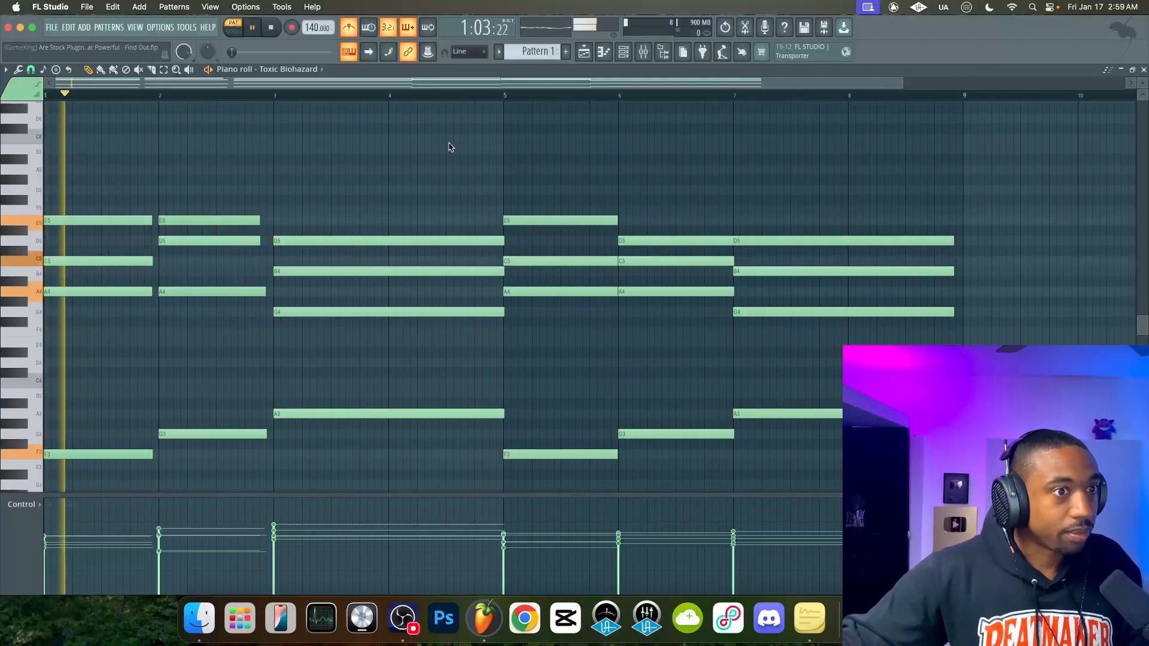
Trim the bar 6 chord notes so they end exactly at the start of bar 7
{"action": "left_click", "coordinate": [672, 240]}
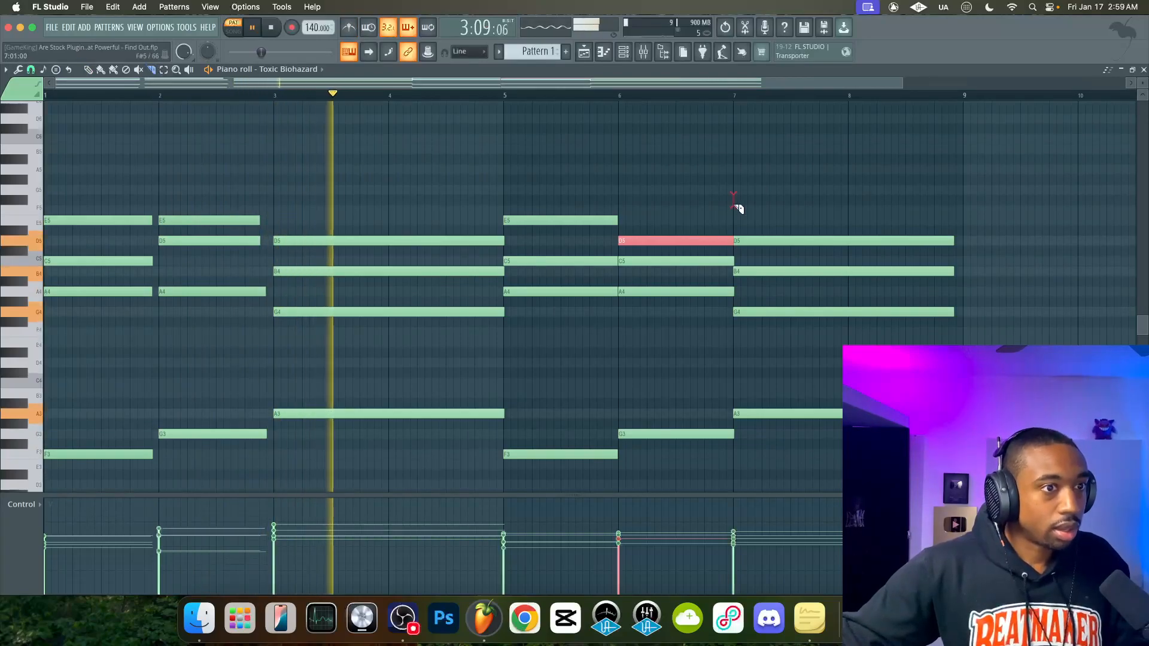
{"action": "left_click", "coordinate": [735, 325]}
{"action": "scroll", "coordinate": [735, 326], "scroll_direction": "down", "scroll_amount": 1}
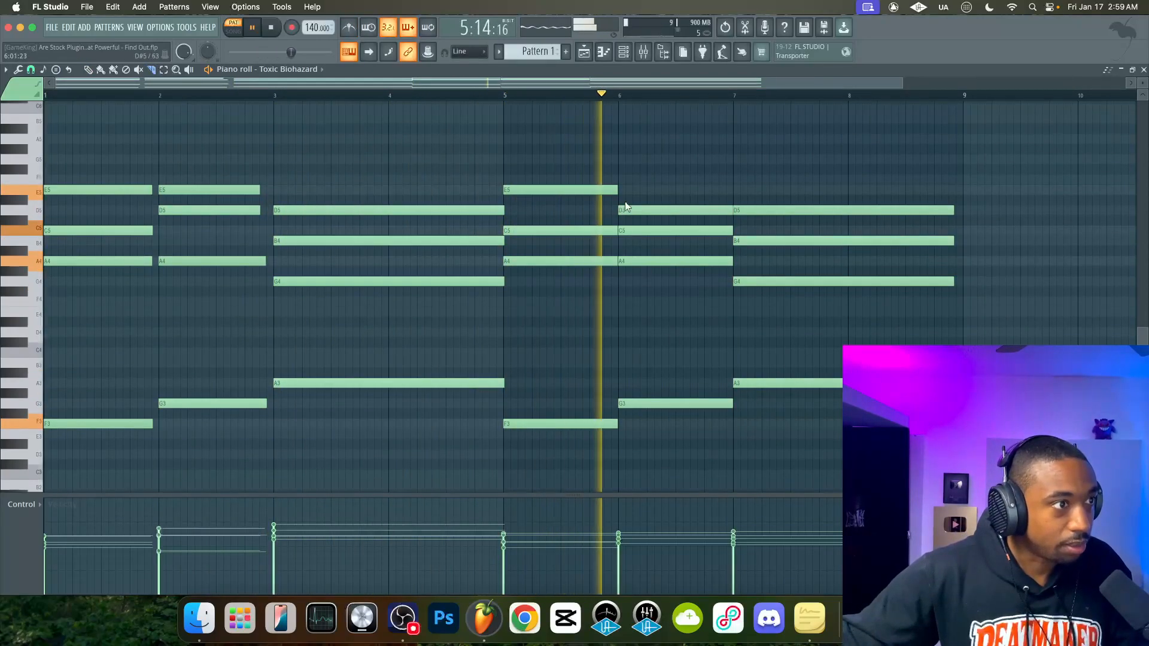
Switch Toxic Biohazard to the Additive Organ ToTc preset while the pattern plays
{"action": "left_click", "coordinate": [603, 54]}
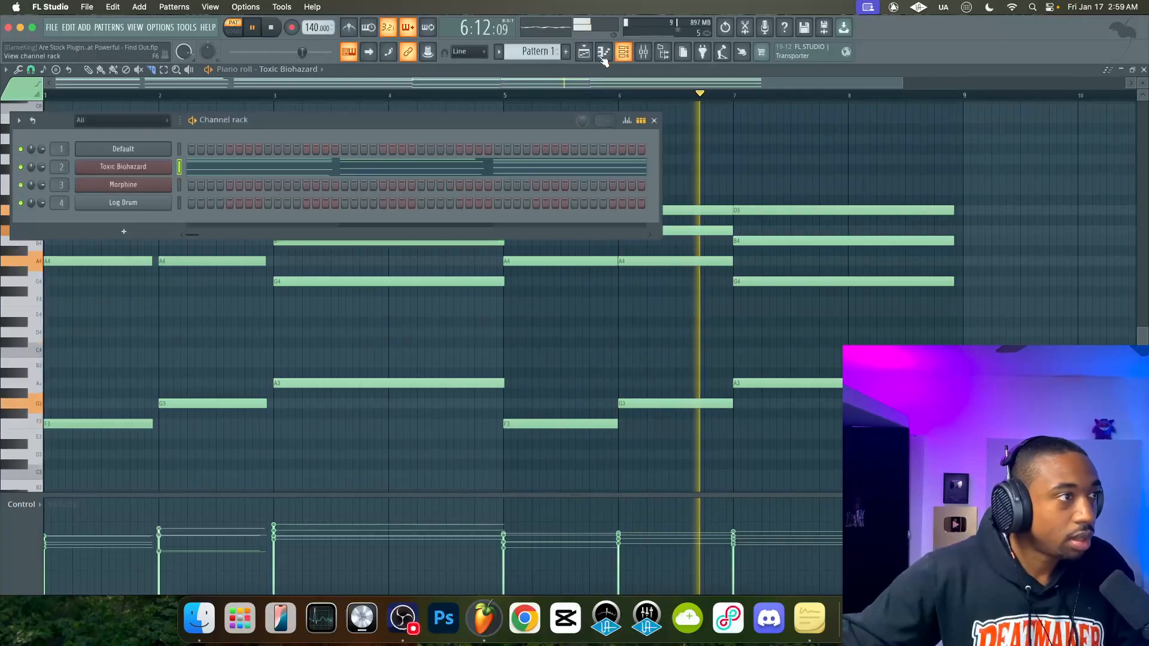
{"action": "left_click", "coordinate": [161, 166]}
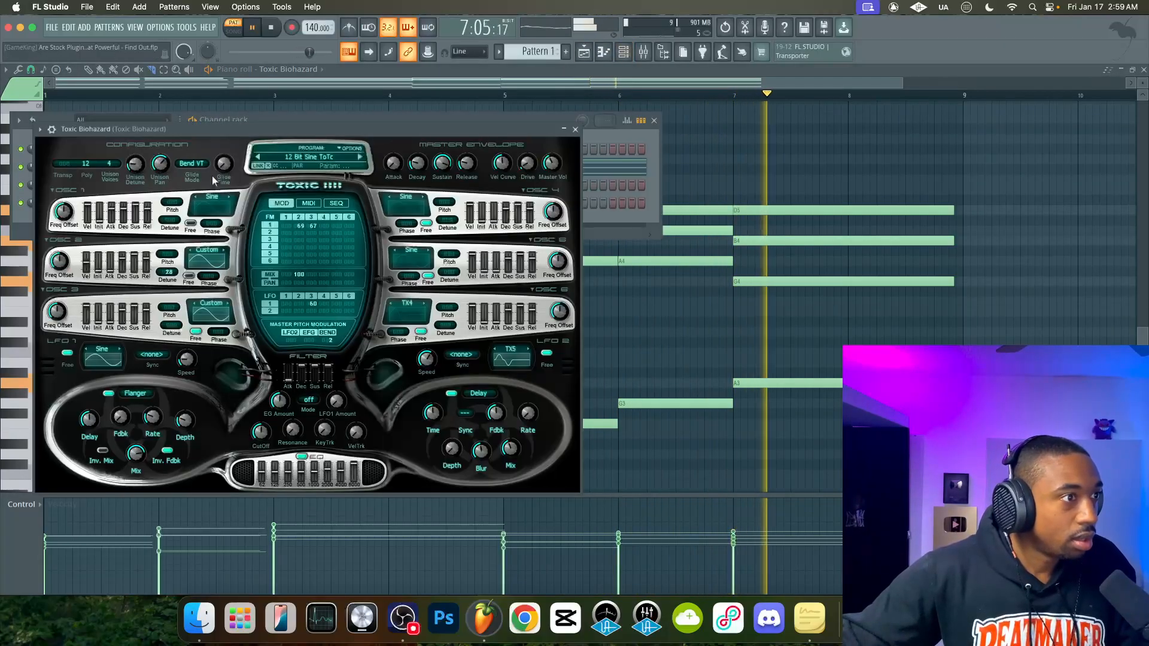
{"action": "left_click", "coordinate": [359, 158]}
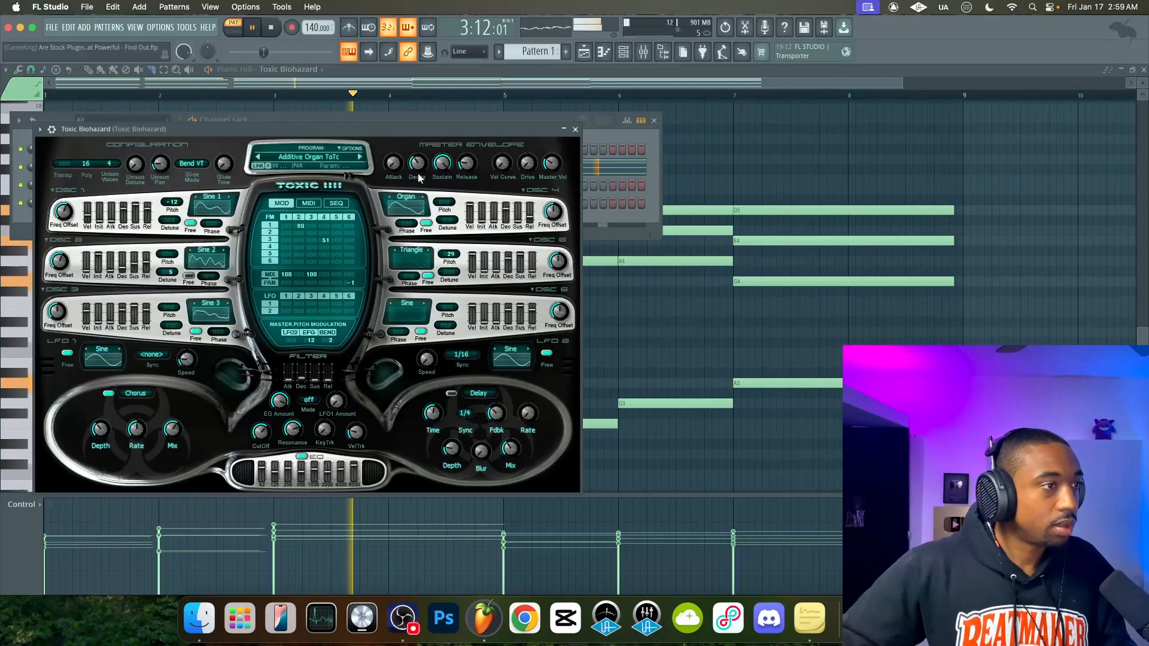
Transpose all the Toxic Biohazard notes up one octave in the piano roll
{"action": "left_click", "coordinate": [739, 191]}
{"action": "scroll", "coordinate": [458, 317], "scroll_direction": "down", "scroll_amount": 3}
{"action": "scroll", "coordinate": [247, 201], "scroll_direction": "down", "scroll_amount": 2}
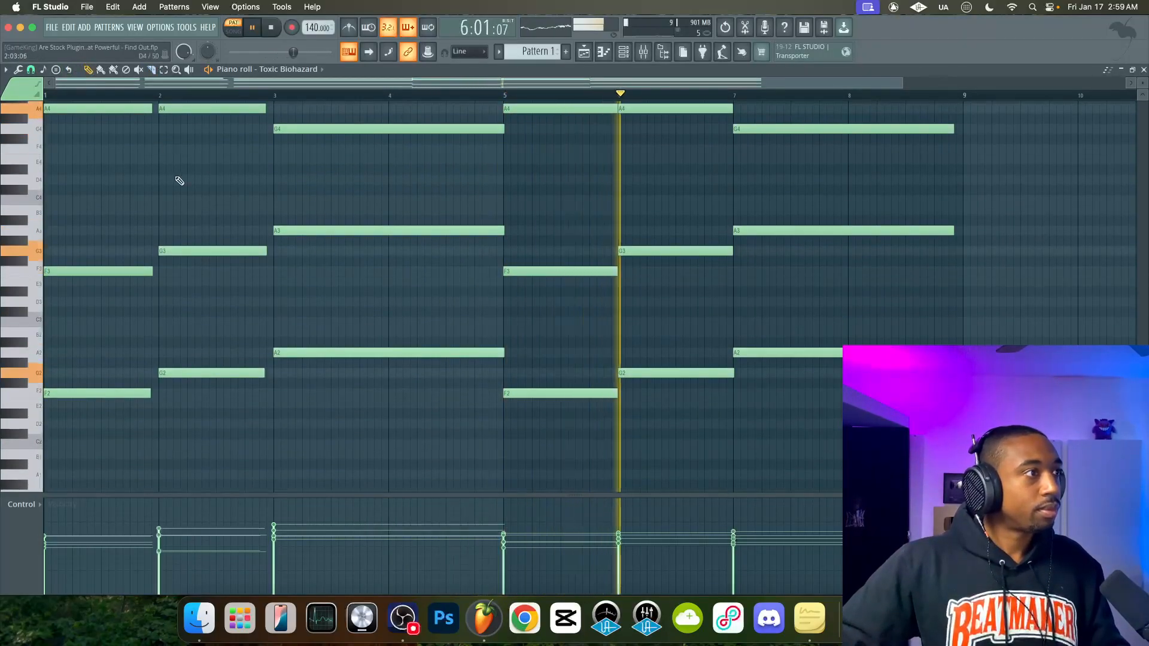
{"action": "scroll", "coordinate": [177, 180], "scroll_direction": "down", "scroll_amount": 2}
{"action": "scroll", "coordinate": [225, 208], "scroll_direction": "up", "scroll_amount": 5}
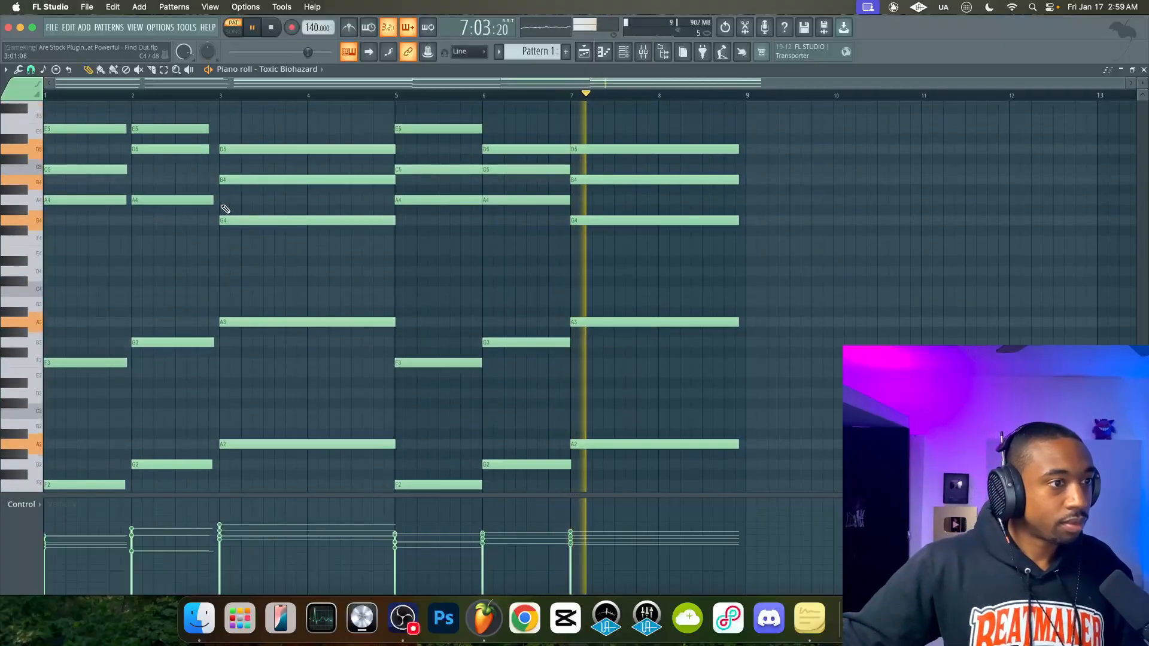
{"action": "scroll", "coordinate": [225, 208], "scroll_direction": "up", "scroll_amount": 1}
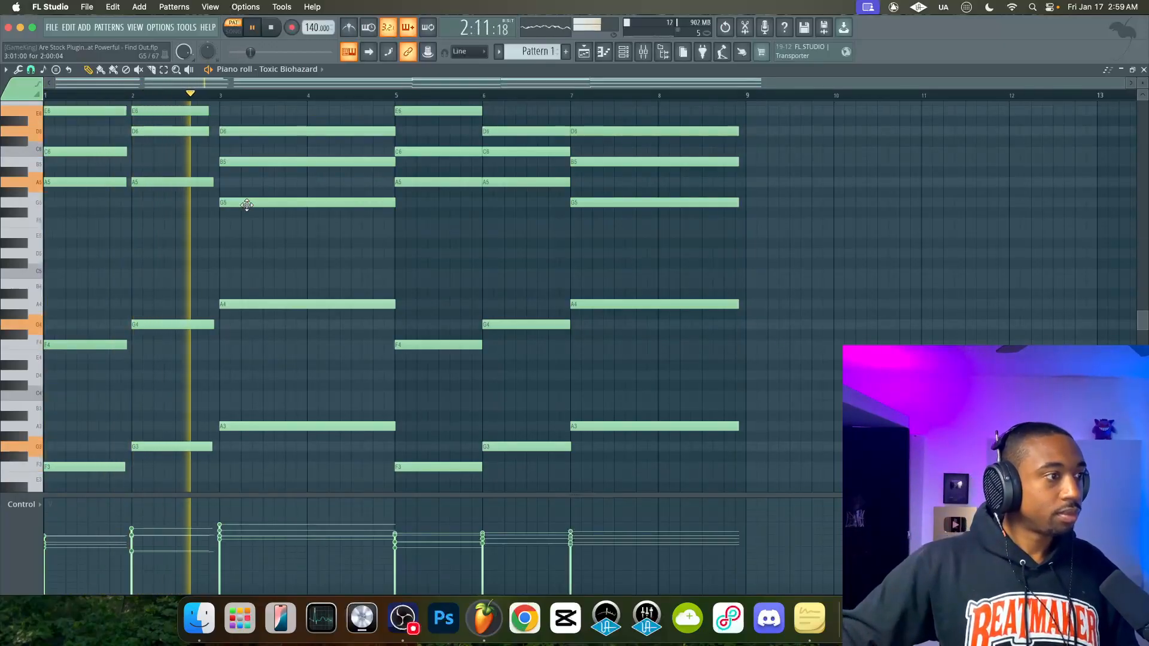
Apply legato to both rows of bass notes in bars 1 to 4 and 5 to 8
{"action": "left_click_drag", "start_coordinate": [362, 282], "coordinate": [72, 470]}
{"action": "key", "text": "ctrl+l"}
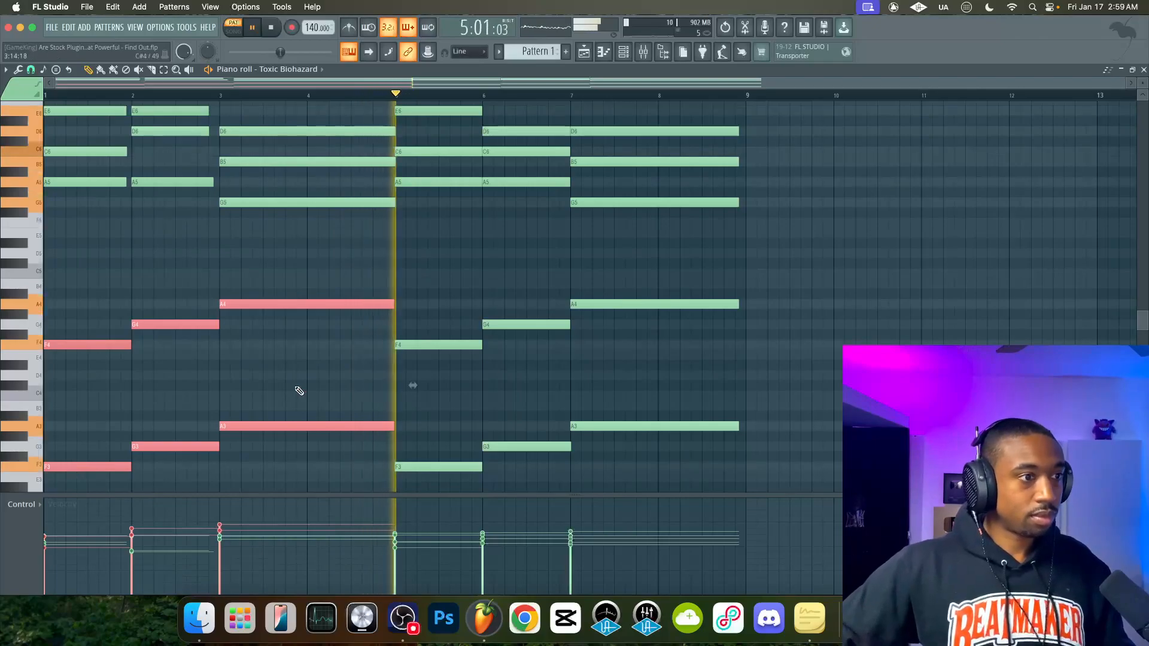
{"action": "left_click_drag", "start_coordinate": [442, 280], "coordinate": [637, 468]}
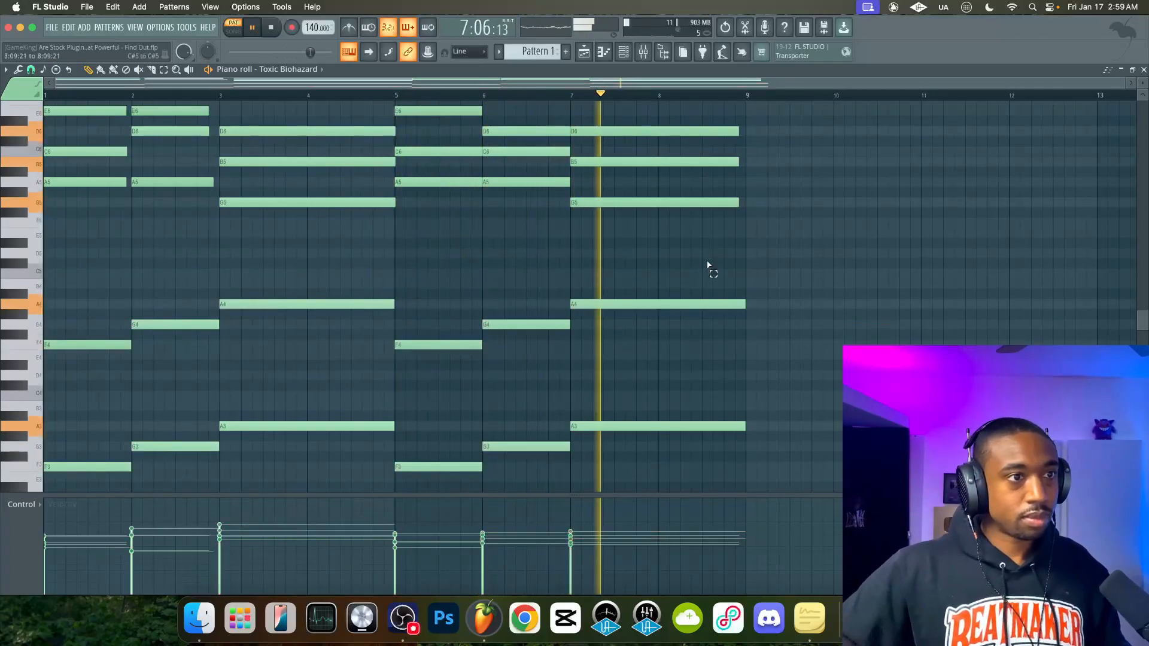
Apply legato to the upper chord notes in bars 7 to 8 and bars 1 to 2 so they fill their bars
{"action": "left_click_drag", "start_coordinate": [708, 263], "coordinate": [686, 120]}
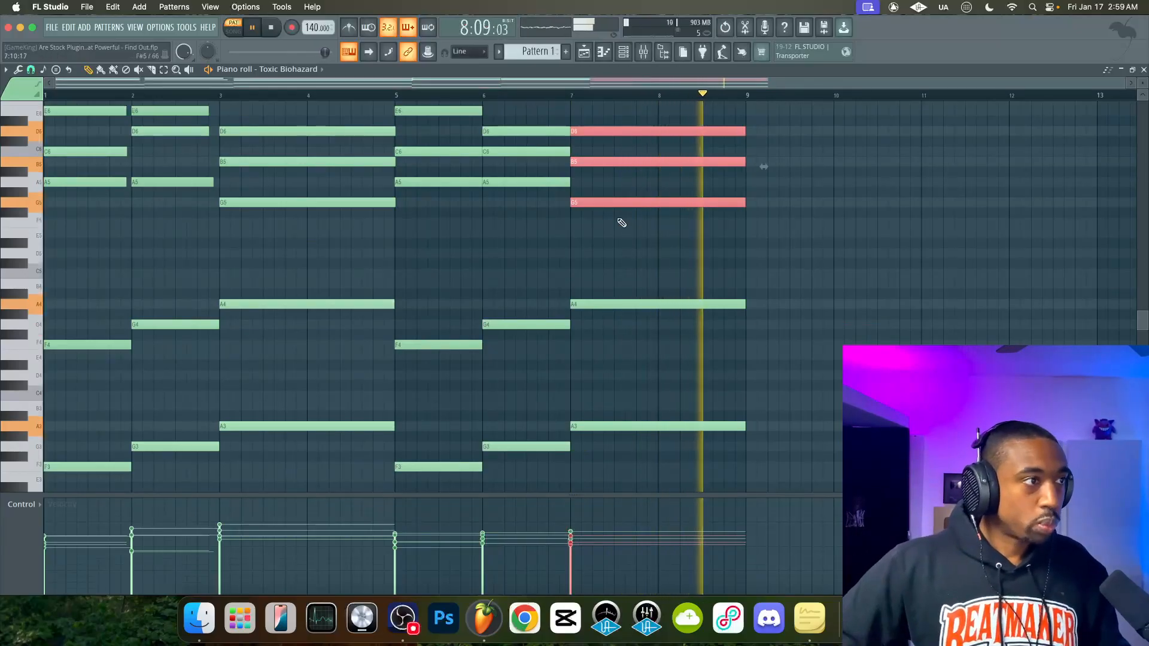
{"action": "left_click_drag", "start_coordinate": [84, 256], "coordinate": [175, 100]}
{"action": "key", "text": "super+l"}
{"action": "key", "text": "super+l"}
{"action": "left_click_drag", "start_coordinate": [300, 146], "coordinate": [380, 102]}
{"action": "left_click", "coordinate": [494, 126], "text": "super"}
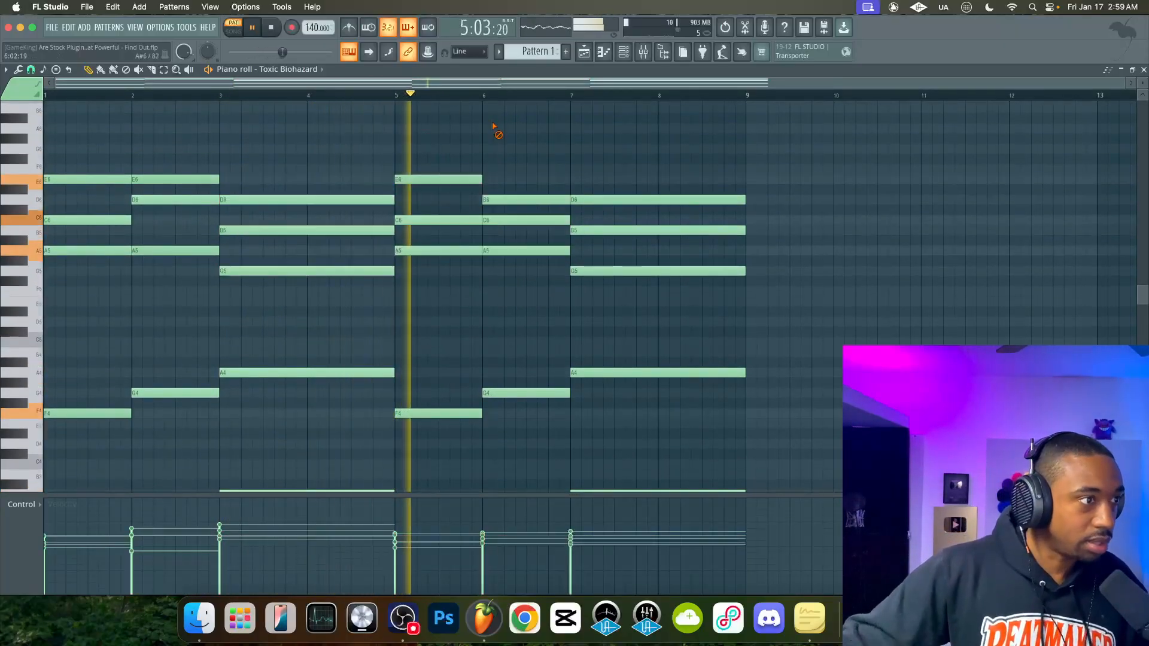
Open the Toxic Biohazard synth from the channel rack and audition the pattern
{"action": "left_click", "coordinate": [623, 52]}
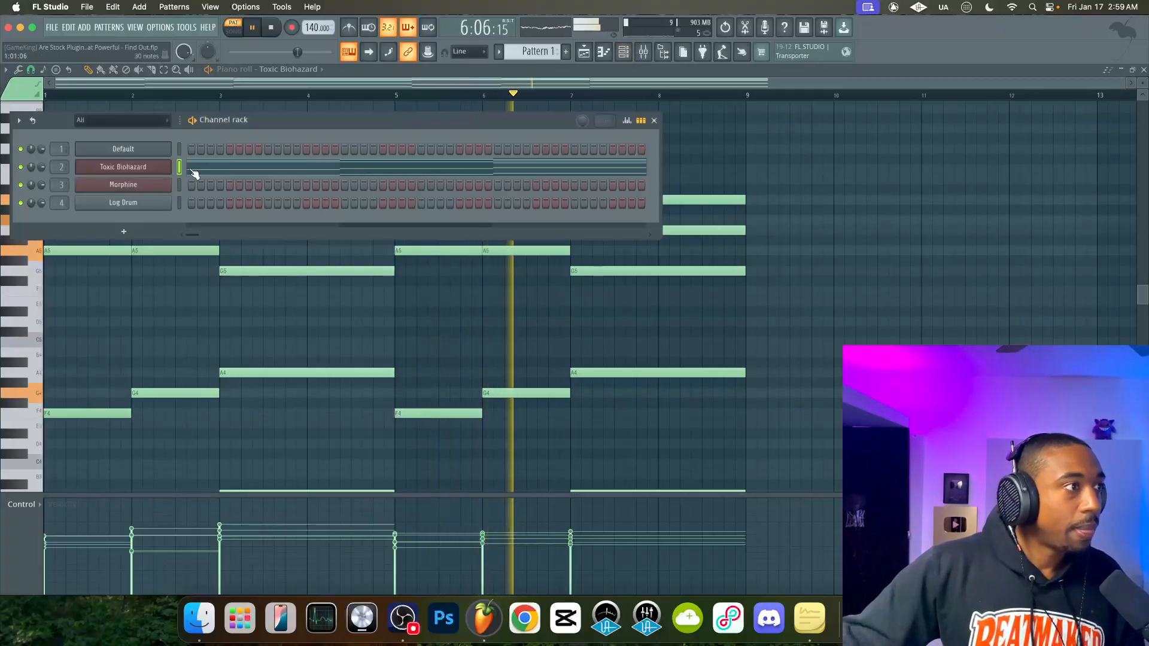
{"action": "left_click", "coordinate": [142, 168]}
{"action": "key", "text": "space"}
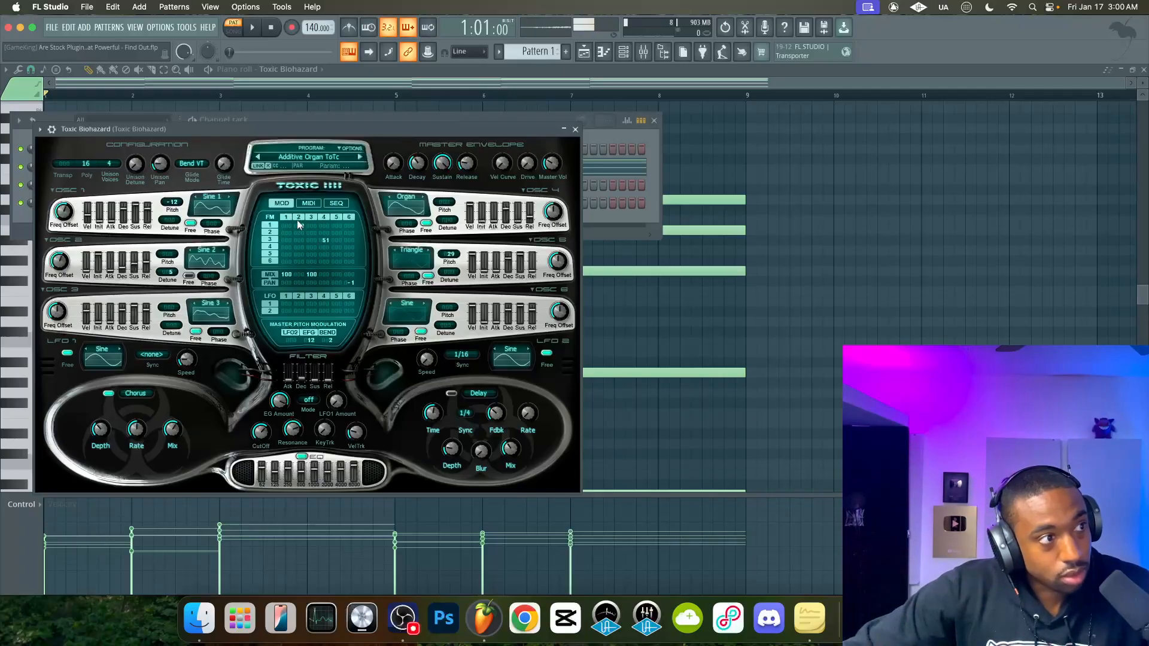
{"action": "key", "text": "space"}
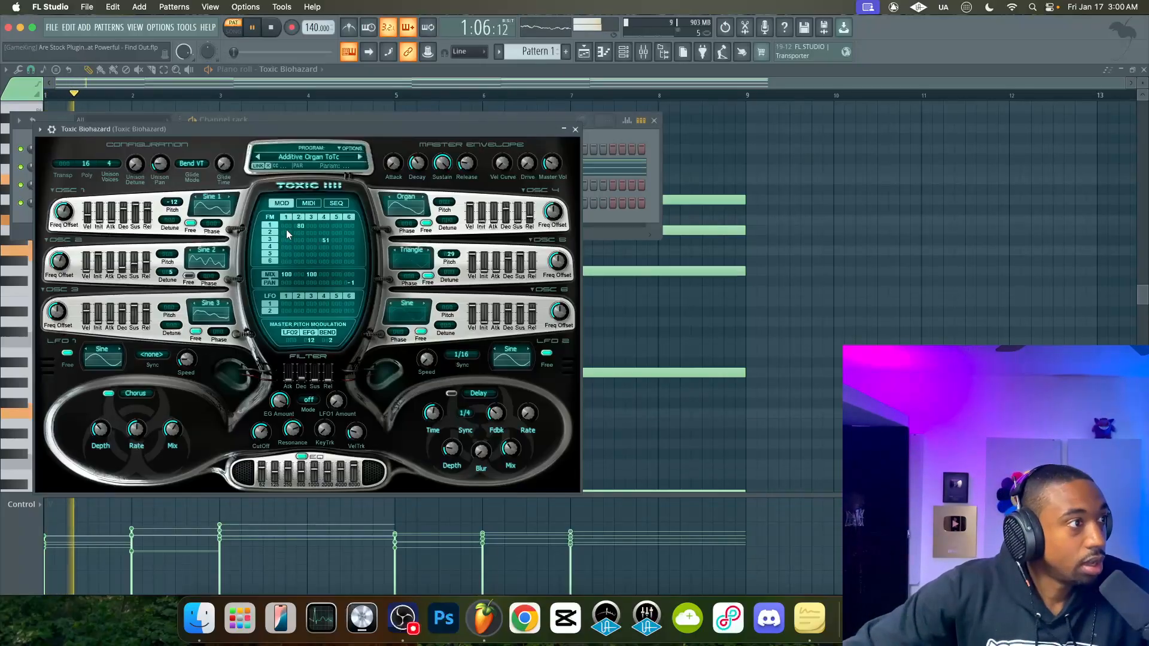
Set oscillator 1's self-modulation amount in the FM matrix to 31, auditioning it, and return to the piano roll
{"action": "key", "text": "space"}
{"action": "left_click_drag", "start_coordinate": [287, 226], "coordinate": [288, 216]}
{"action": "key", "text": "space"}
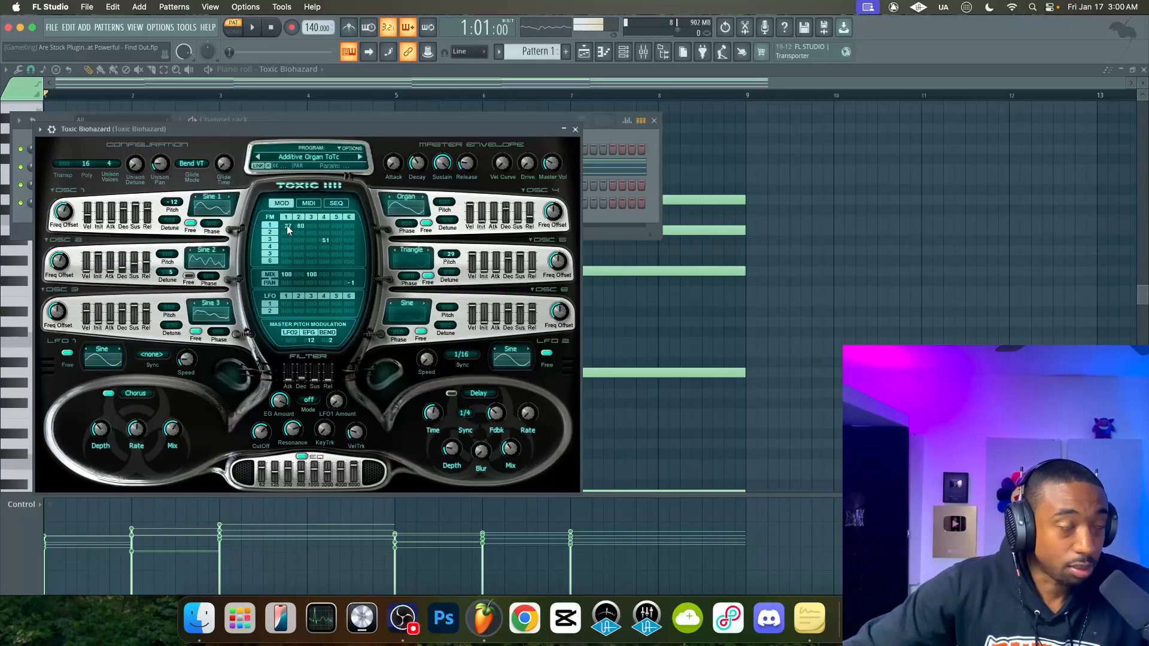
{"action": "key", "text": "space"}
{"action": "left_click_drag", "start_coordinate": [286, 225], "coordinate": [286, 220]}
{"action": "left_click_drag", "start_coordinate": [287, 226], "coordinate": [288, 229]}
{"action": "key", "text": "space"}
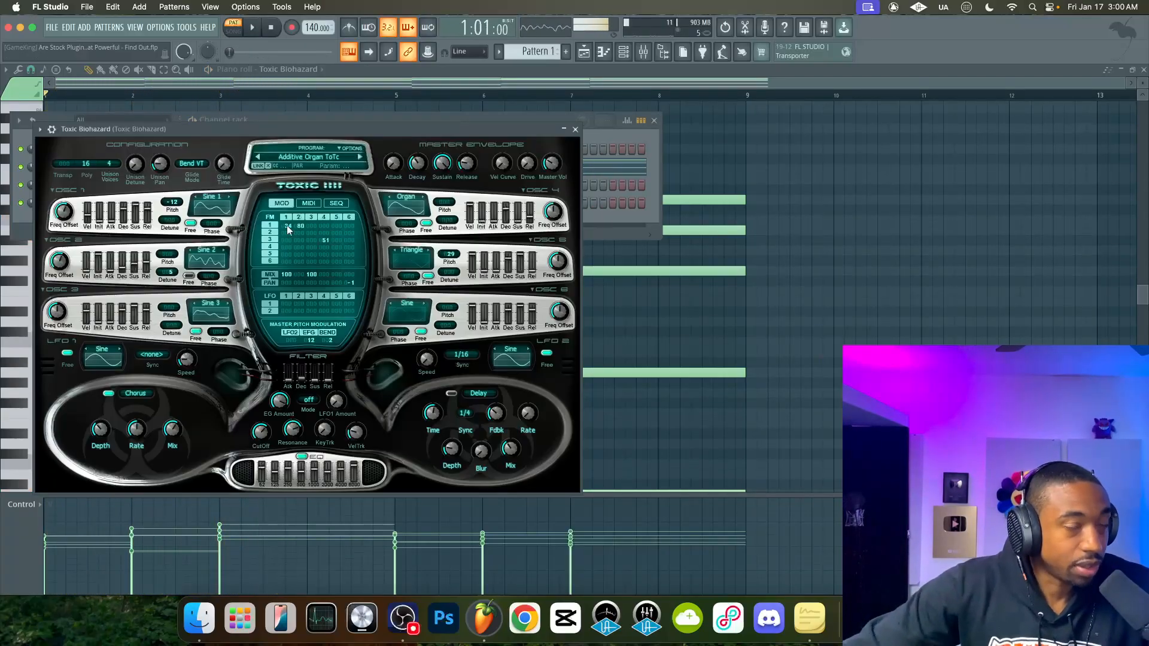
{"action": "key", "text": "space"}
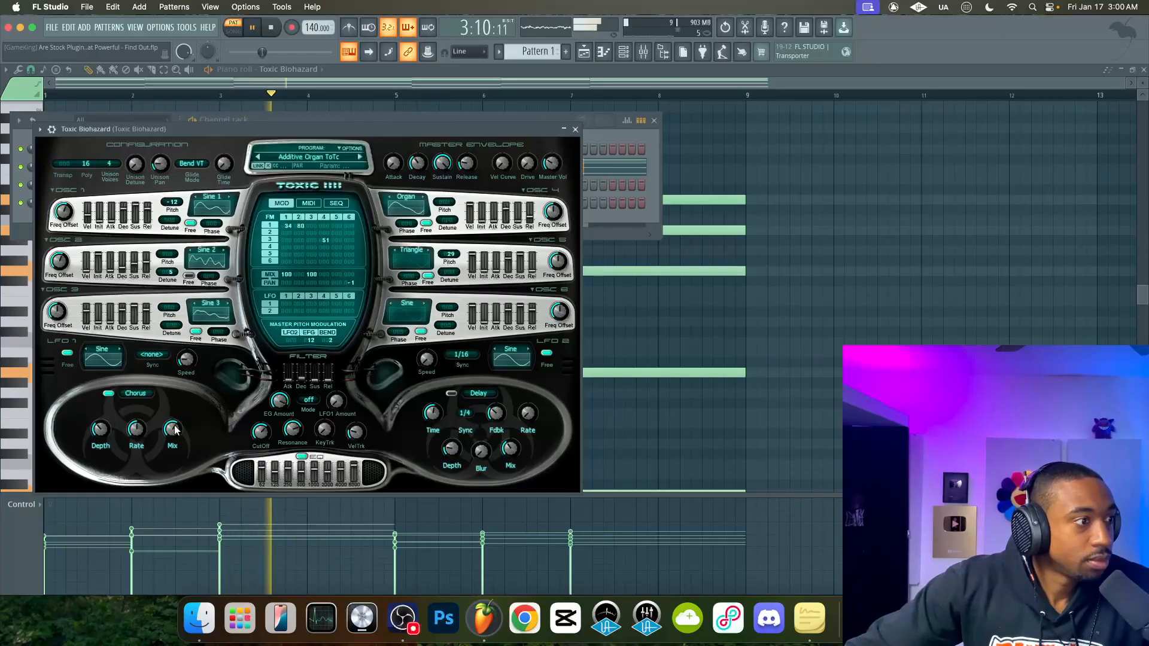
{"action": "left_click_drag", "start_coordinate": [288, 226], "coordinate": [288, 230]}
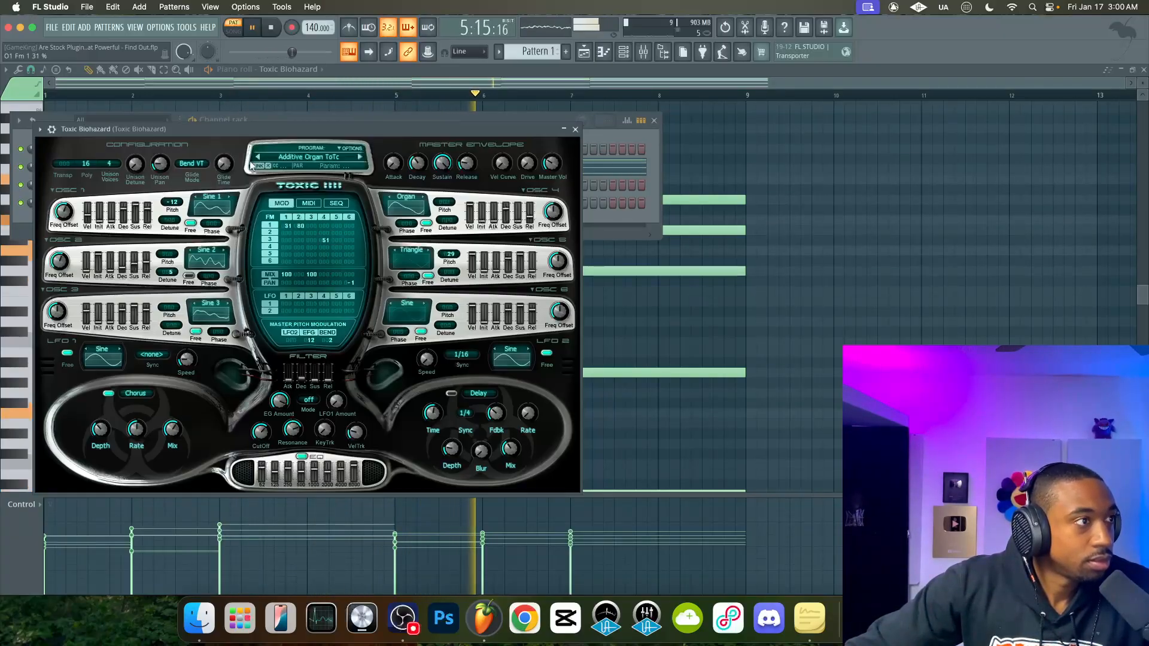
{"action": "left_click", "coordinate": [575, 129]}
{"action": "key", "text": "space"}
{"action": "key", "text": "F6"}
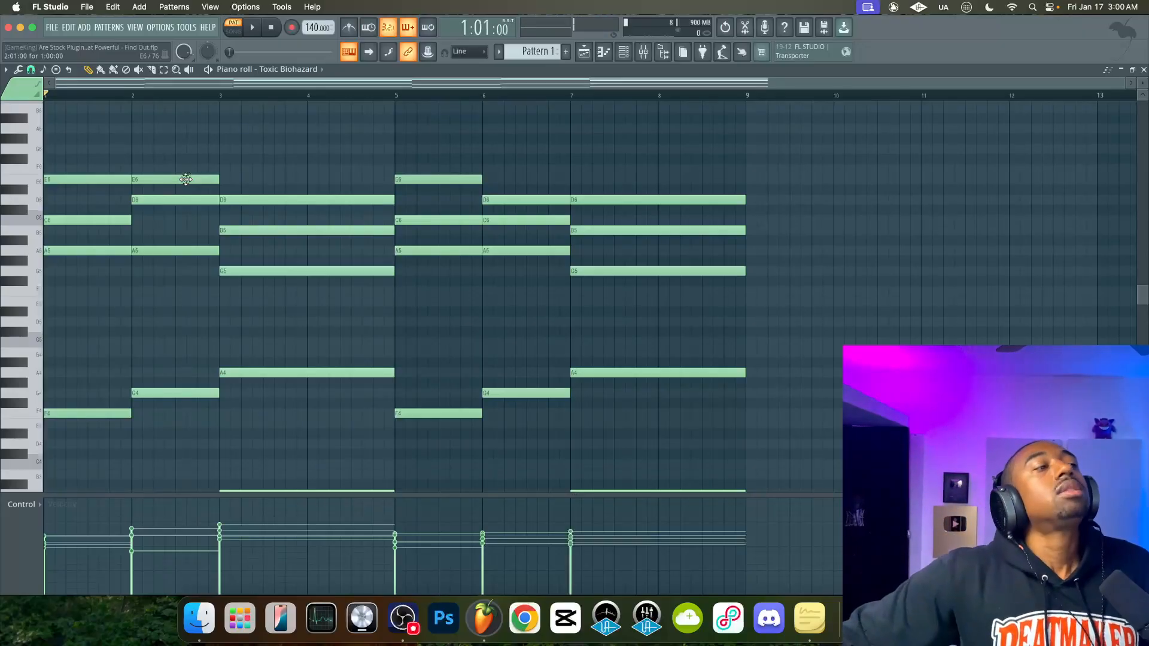
Change the D6 note in bars 3 to 4 to the pink note color through its note properties
{"action": "double_click", "coordinate": [251, 197]}
{"action": "left_click", "coordinate": [655, 294]}
{"action": "left_click", "coordinate": [690, 321]}
{"action": "left_click", "coordinate": [641, 381]}
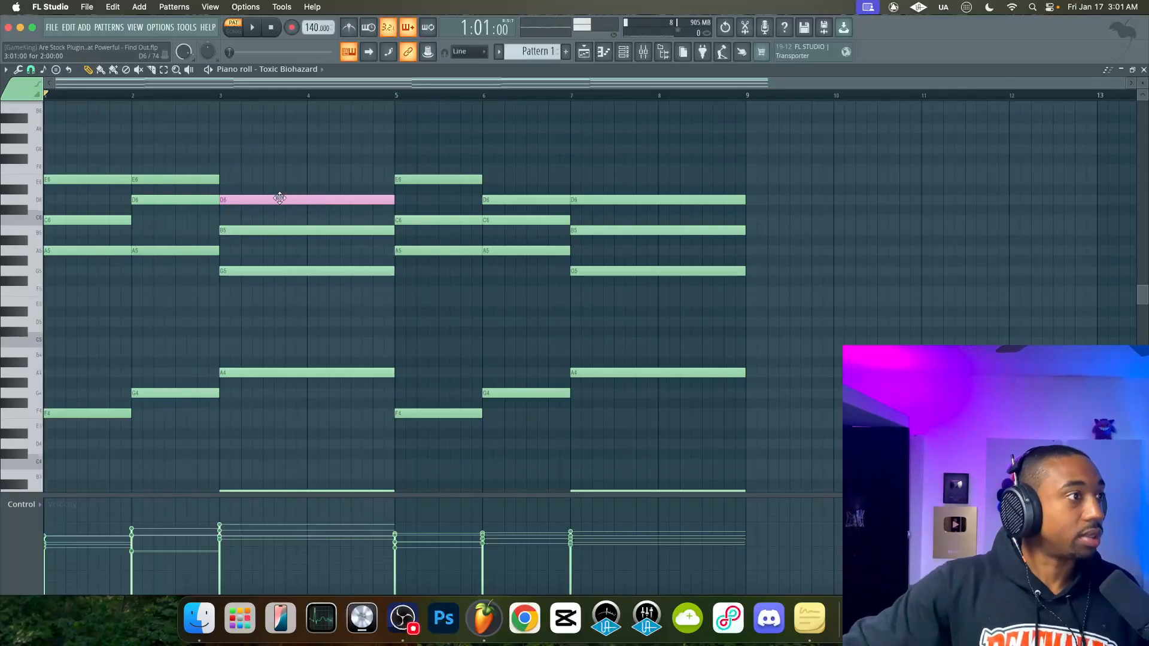
Duplicate the pink D6 note to start at bar 4 and move the copy down to G5
{"action": "left_click_drag", "start_coordinate": [271, 198], "coordinate": [353, 244], "text": "shift"}
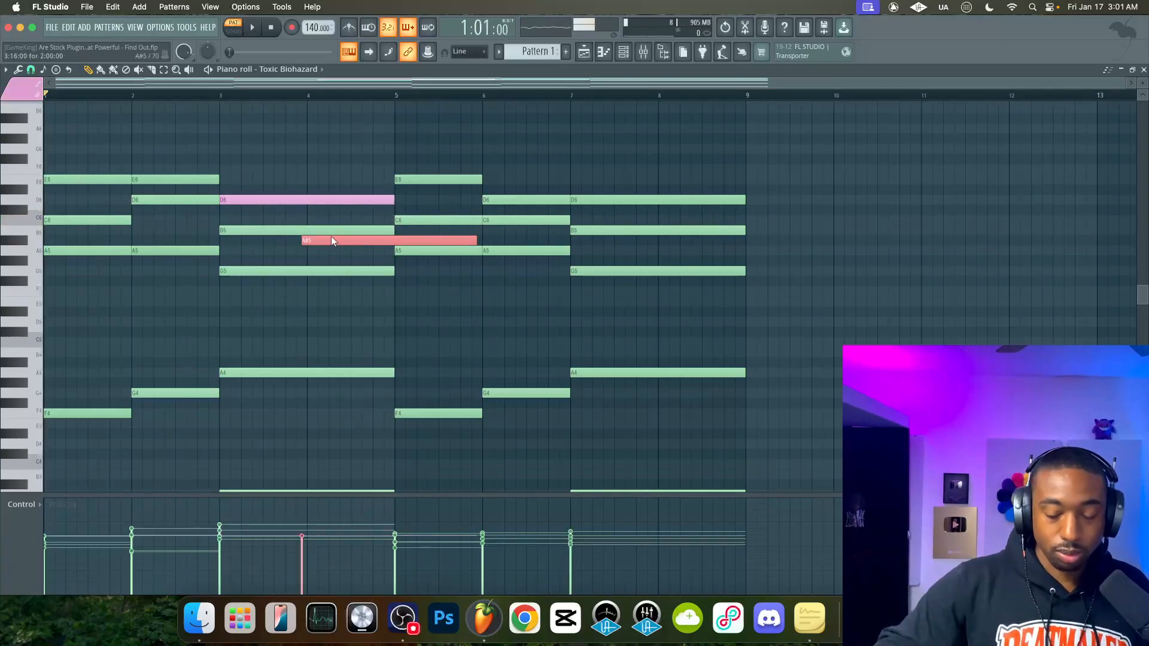
{"action": "key", "text": "Up"}
{"action": "key", "text": "Up"}
{"action": "key", "text": "Up"}
{"action": "key", "text": "Up"}
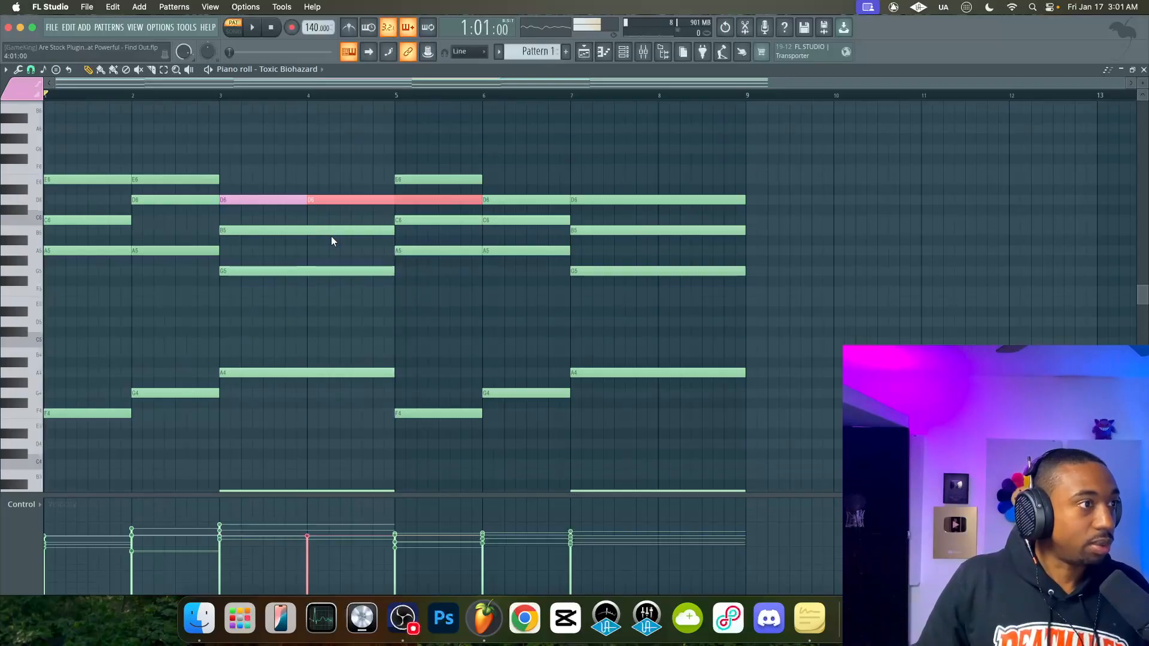
{"action": "key", "text": "Down"}
{"action": "key", "text": "Down"}
{"action": "key", "text": "Down"}
{"action": "key", "text": "Down"}
{"action": "key", "text": "Down"}
{"action": "key", "text": "Down"}
{"action": "key", "text": "Down"}
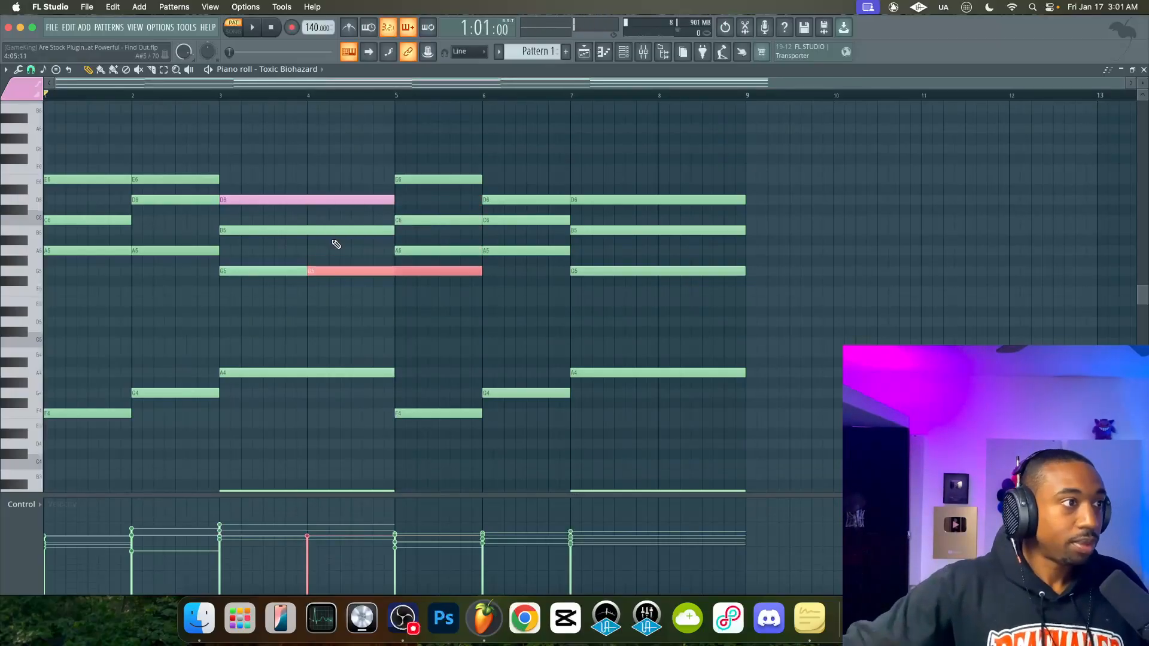
Turn the pink G5 copy into a slide note, shorten it to end at bar 5, and audition it
{"action": "double_click", "coordinate": [339, 270]}
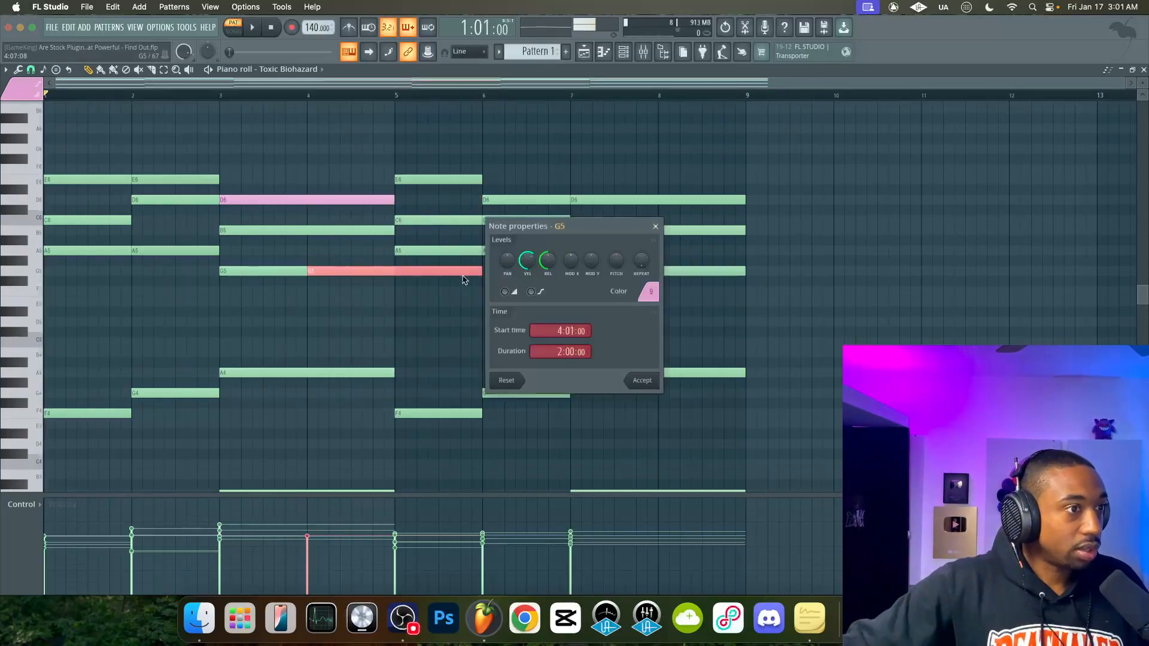
{"action": "left_click", "coordinate": [644, 381]}
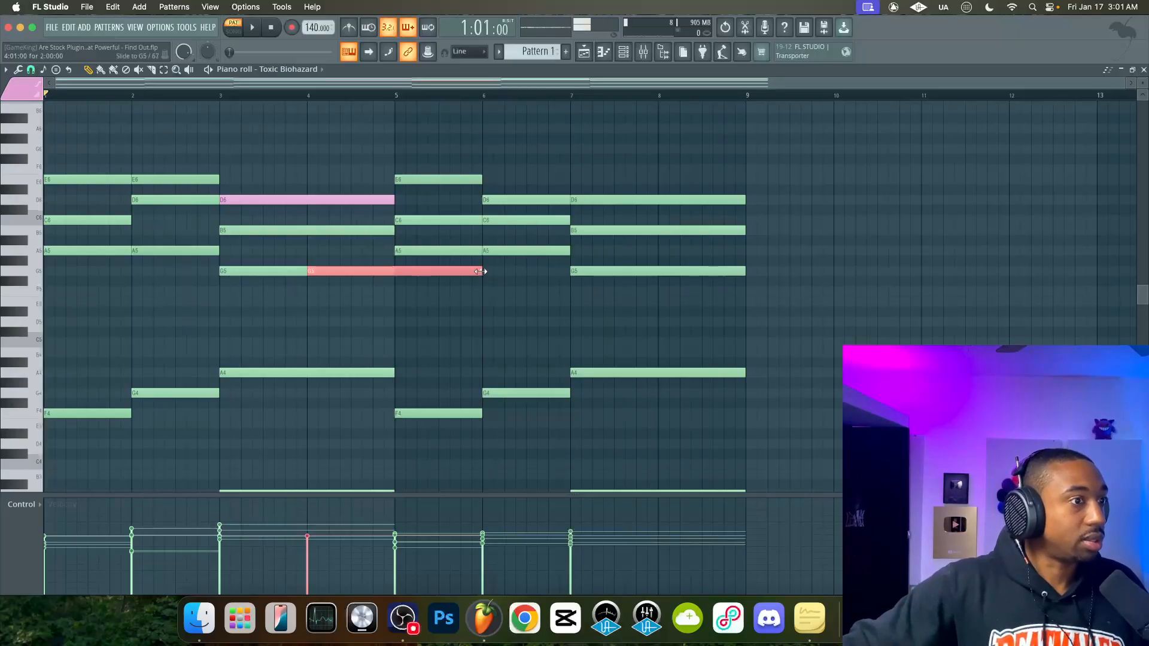
{"action": "left_click_drag", "start_coordinate": [481, 271], "coordinate": [393, 272]}
{"action": "key", "text": "space"}
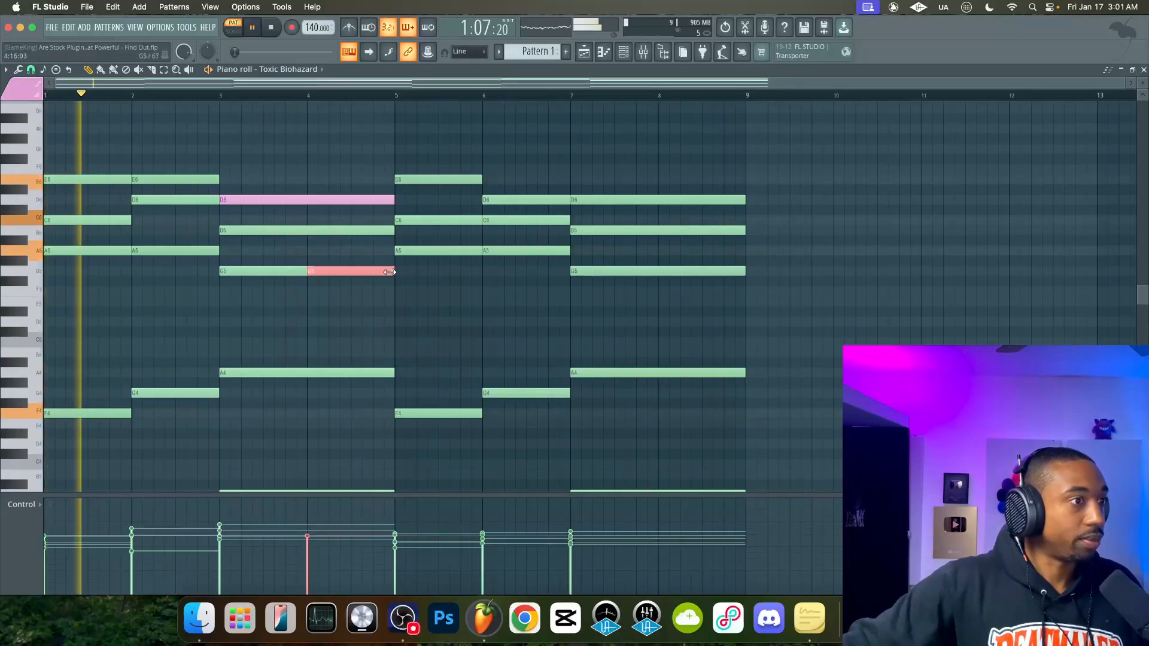
{"action": "mouse_move", "coordinate": [303, 272]}
{"action": "left_mouse_down"}
{"action": "mouse_move", "coordinate": [389, 272]}
{"action": "mouse_move", "coordinate": [307, 272]}
{"action": "left_mouse_up"}
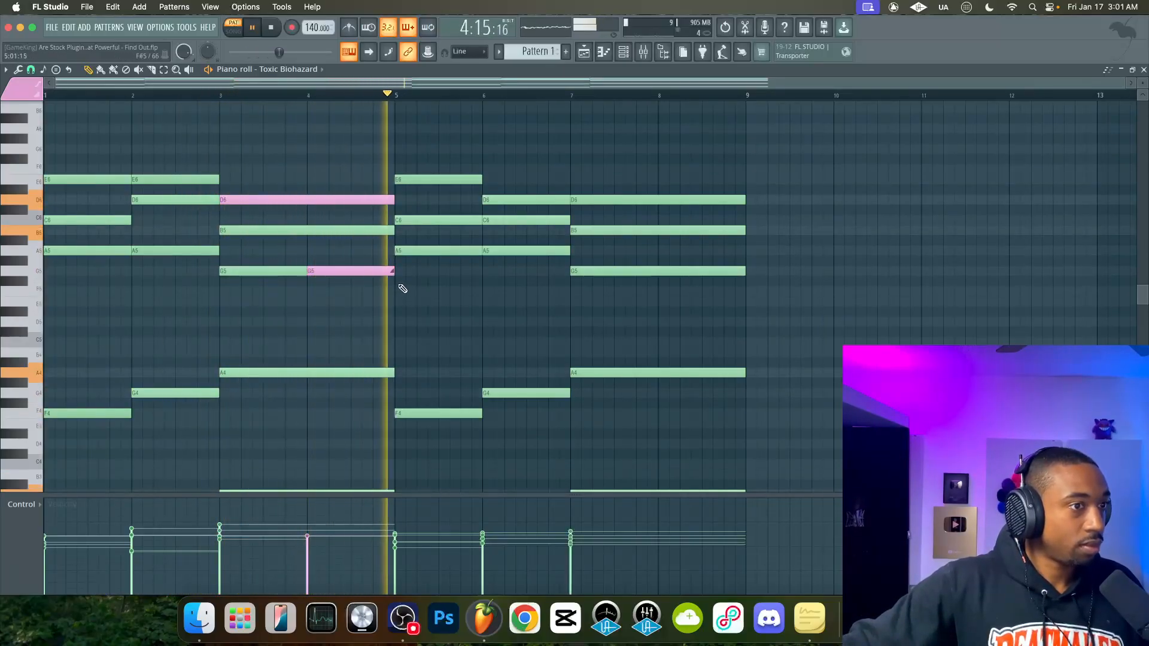
{"action": "key", "text": "space"}
Replace the D6 and G5 notes in bars 7 to 8 with copies of the pink D6 note and its G5 slide
{"action": "right_click", "coordinate": [602, 204]}
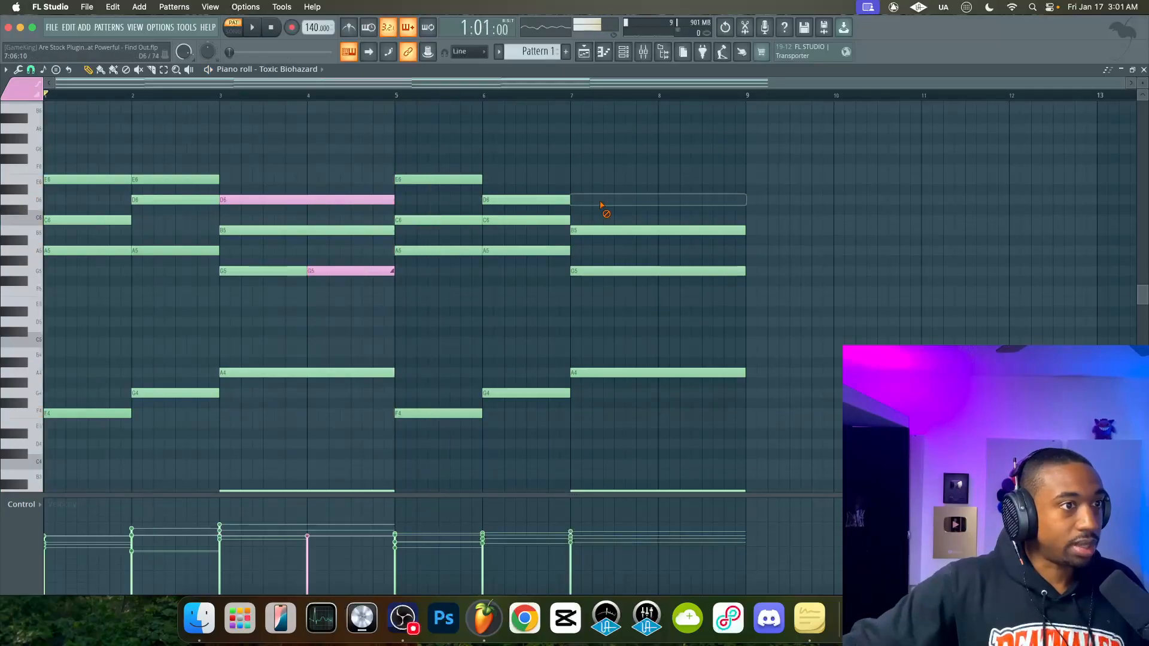
{"action": "right_click", "coordinate": [596, 273]}
{"action": "left_click_drag", "start_coordinate": [310, 200], "coordinate": [654, 205]}
{"action": "key", "text": "space"}
{"action": "left_click", "coordinate": [618, 315], "text": "super"}
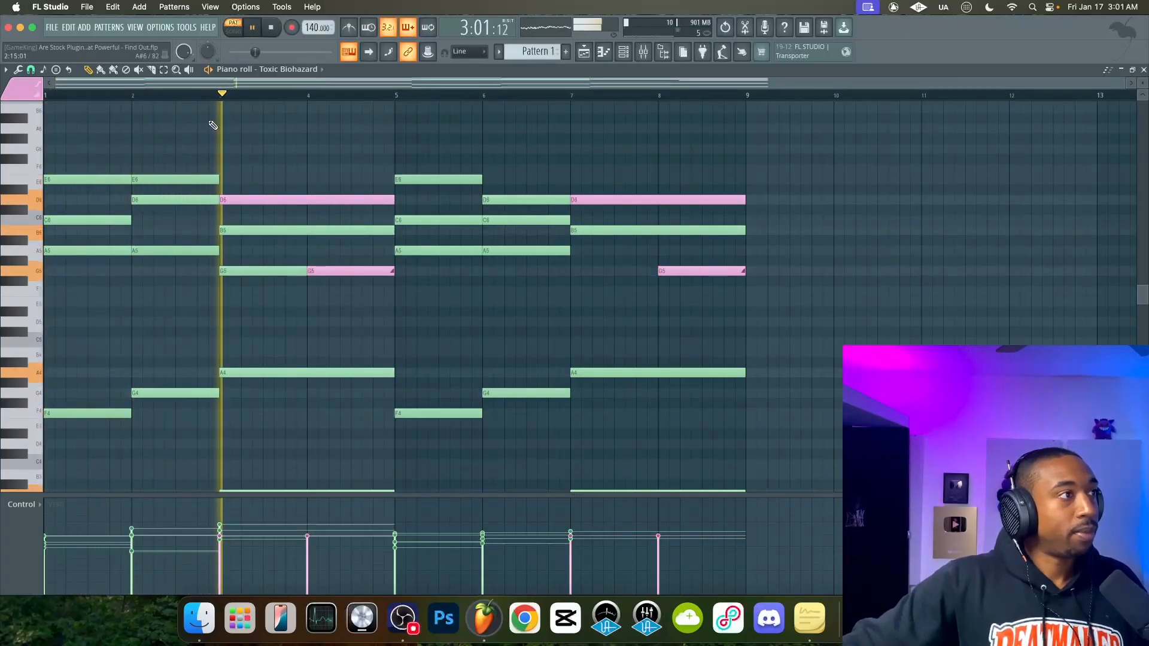
{"action": "key", "text": "space"}
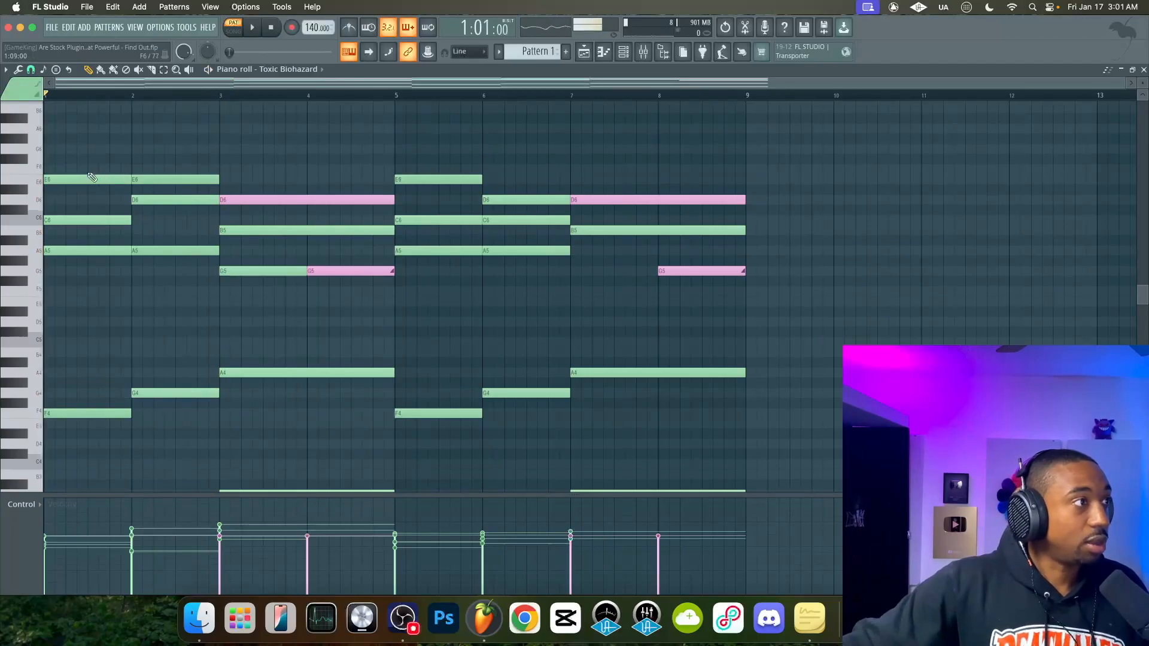
Add a short F#6 slide note at the start of bar 1
{"action": "left_click", "coordinate": [58, 158]}
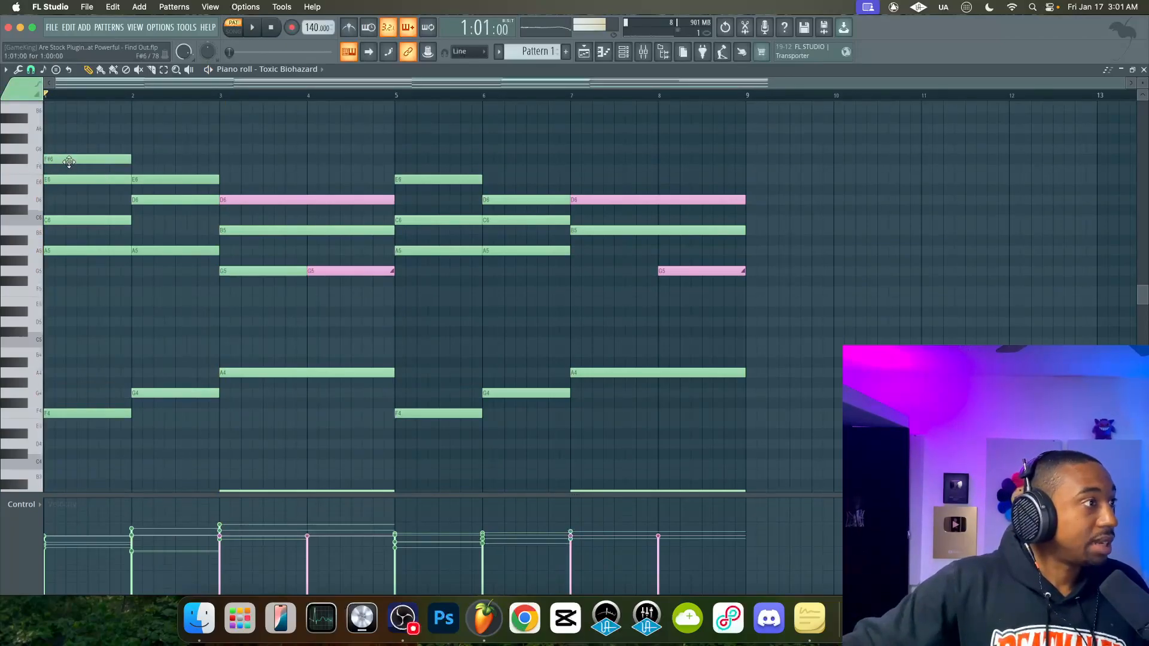
{"action": "double_click", "coordinate": [69, 163]}
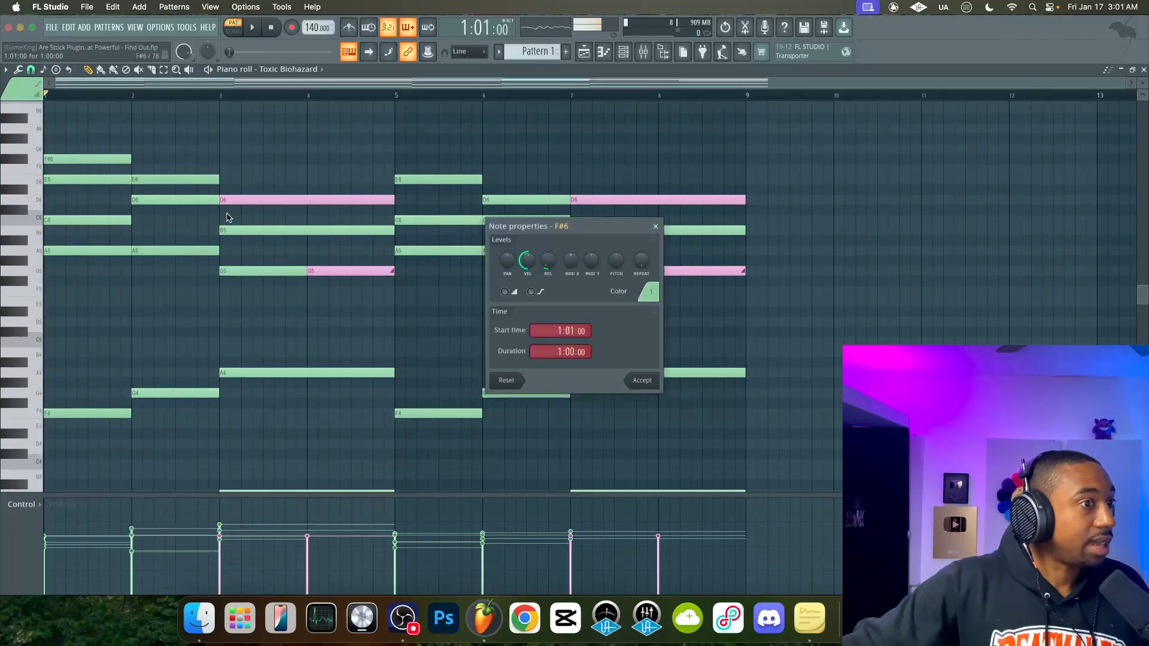
{"action": "left_click", "coordinate": [639, 381]}
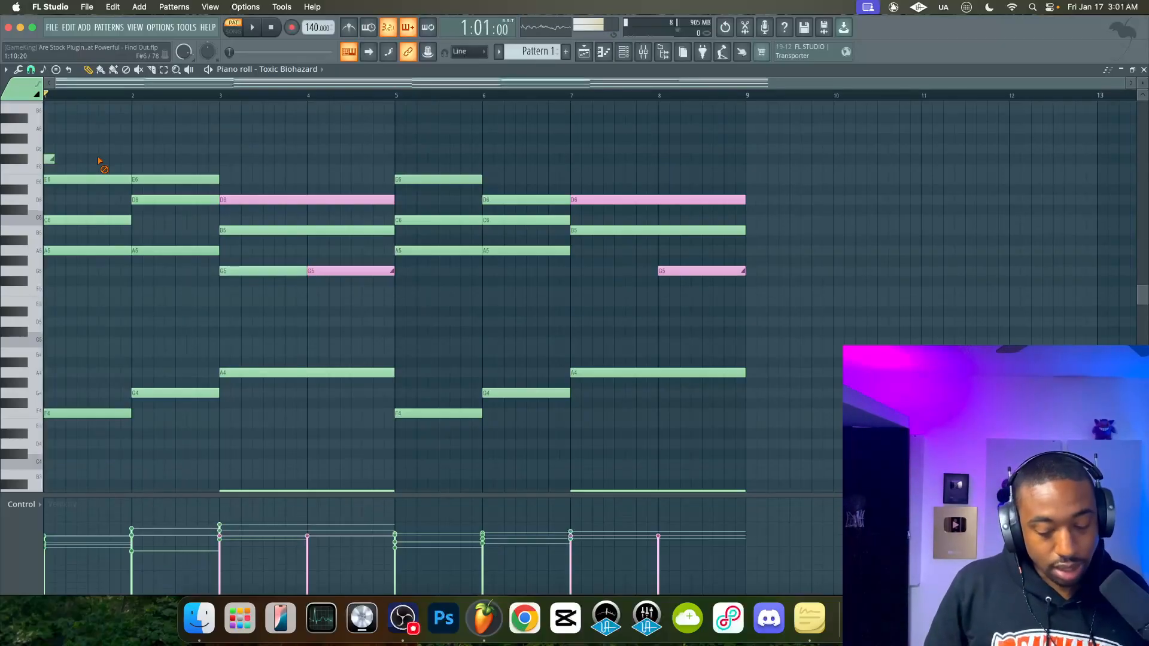
Transpose all the notes in the pattern down two semitones and play it
{"action": "scroll", "coordinate": [99, 160], "scroll_direction": "down", "scroll_amount": 3}
{"action": "key", "text": "shift+Down"}
{"action": "key", "text": "shift+Down"}
{"action": "key", "text": "space"}
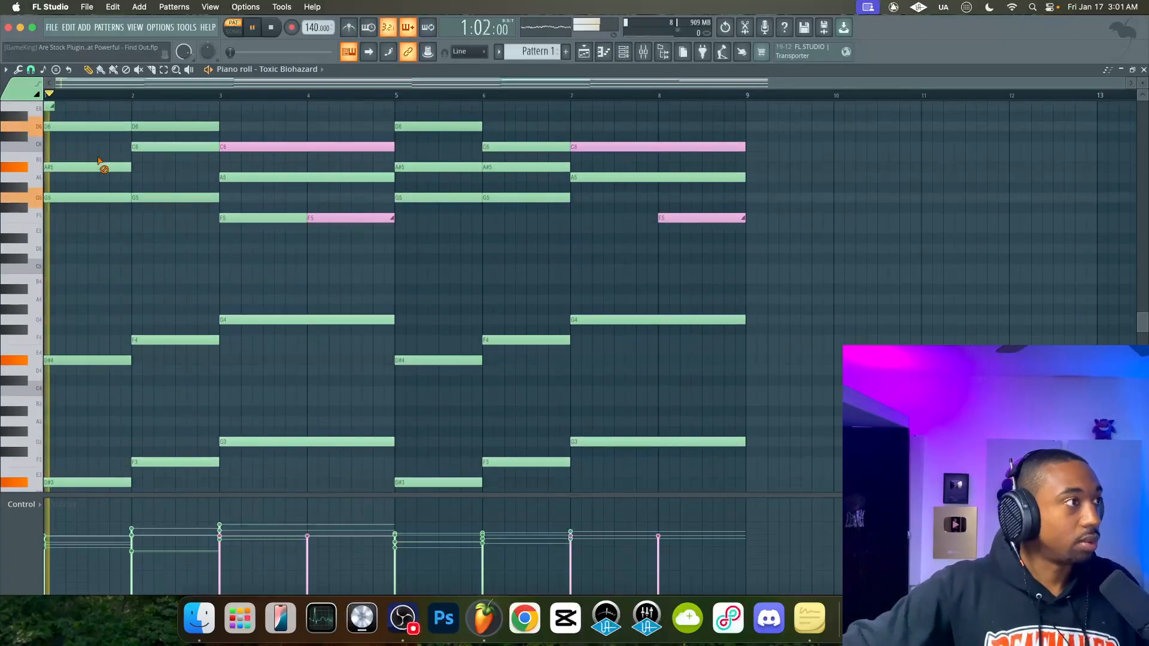
Try a short D6 slide note at the start of bar 3 and audition it
{"action": "scroll", "coordinate": [98, 160], "scroll_direction": "up", "scroll_amount": 2}
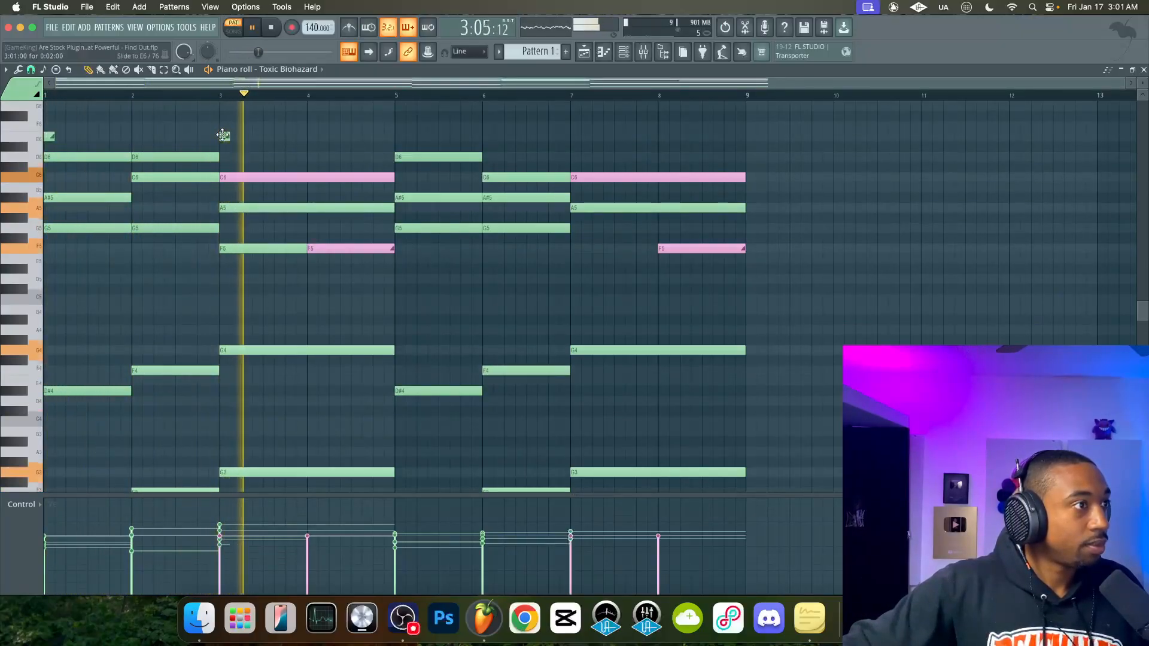
{"action": "left_click_drag", "start_coordinate": [222, 137], "coordinate": [221, 157]}
{"action": "key", "text": "space"}
{"action": "key", "text": "space"}
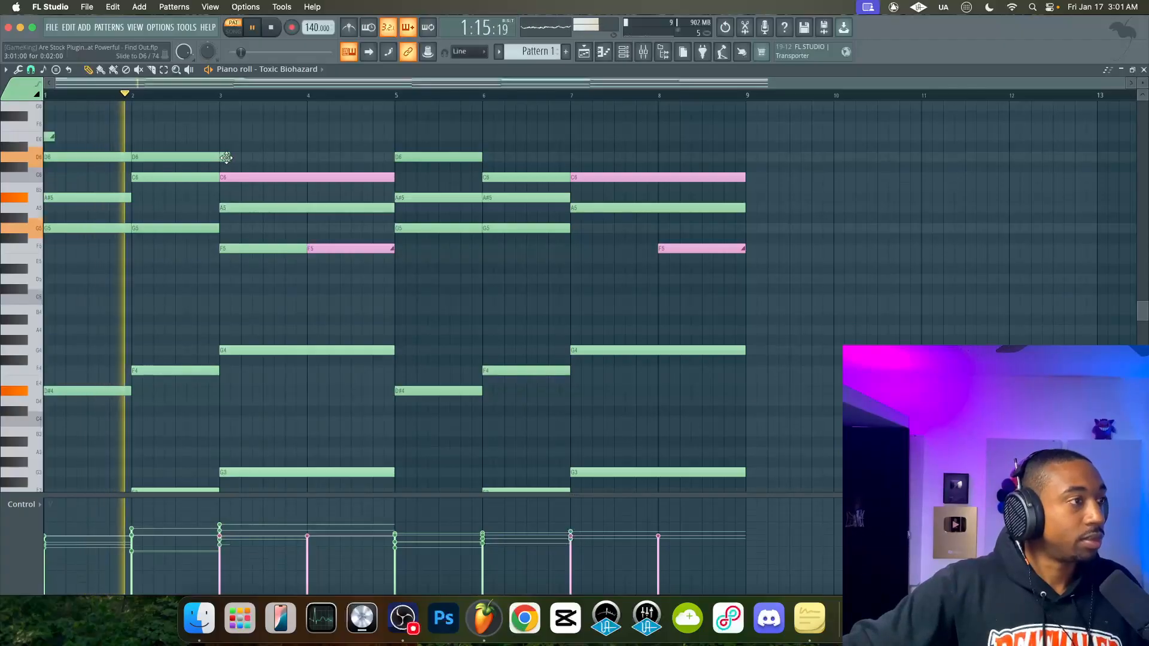
{"action": "key", "text": "space"}
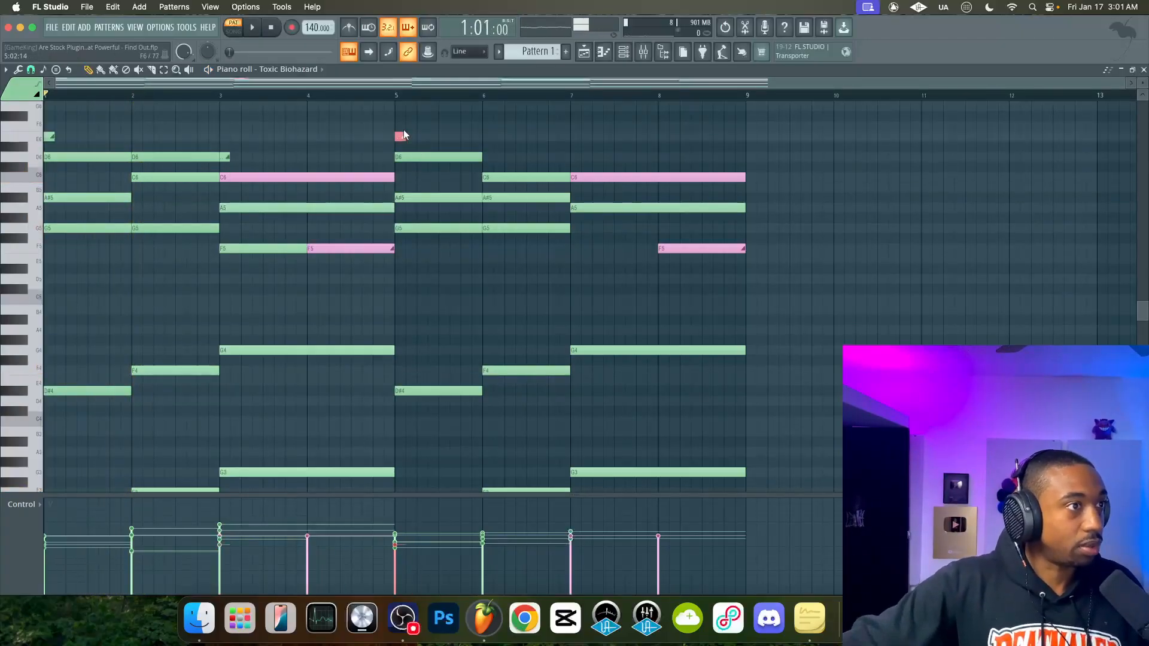
Place a short E6 slide note at the start of bar 5, play the pattern, and save the project
{"action": "left_click_drag", "start_coordinate": [405, 136], "coordinate": [400, 138]}
{"action": "key", "text": "space"}
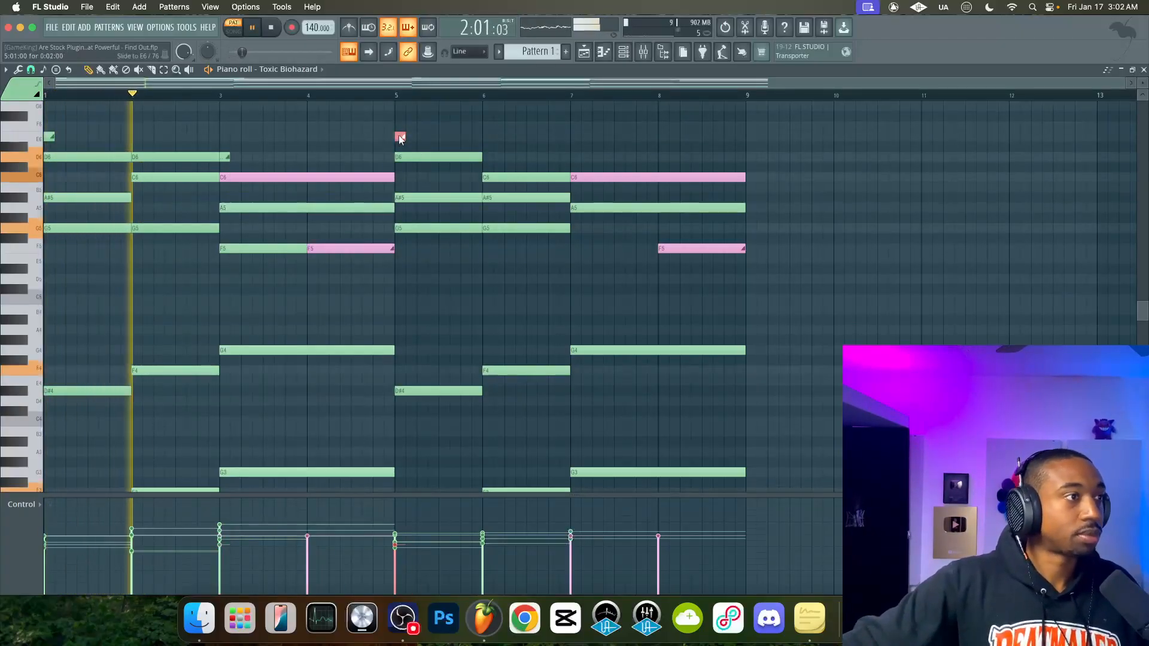
{"action": "key", "text": "super+s"}
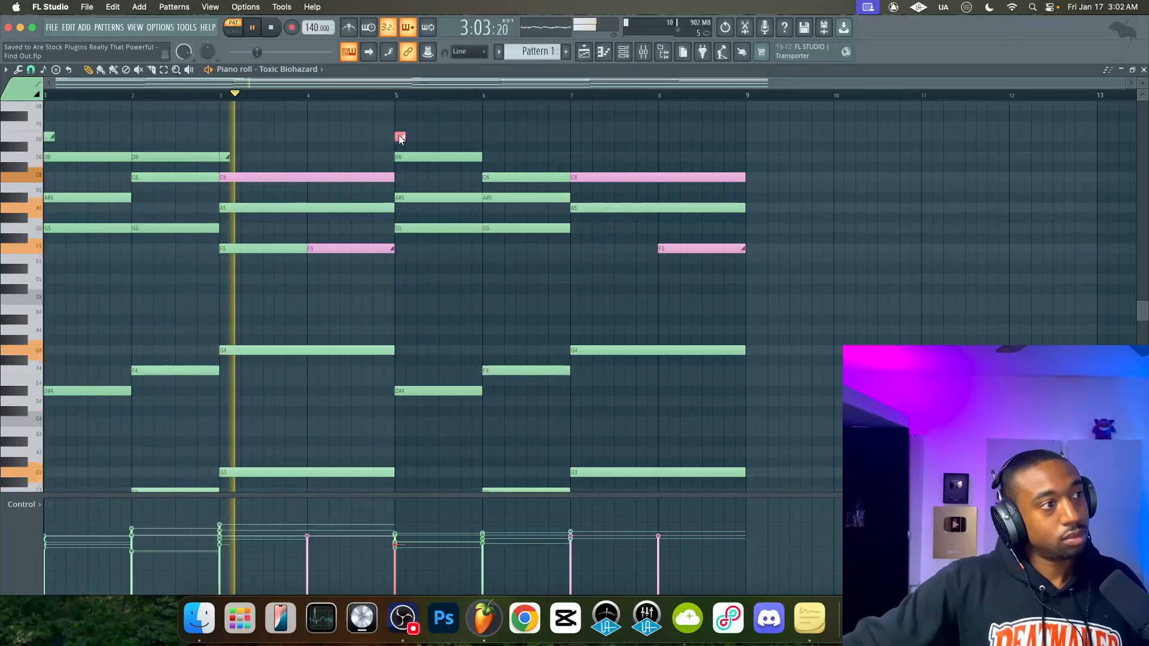
Delete the short D6 slide note at the start of bar 3 and replay the pattern
{"action": "key", "text": "space"}
{"action": "right_click", "coordinate": [226, 158]}
{"action": "key", "text": "space"}
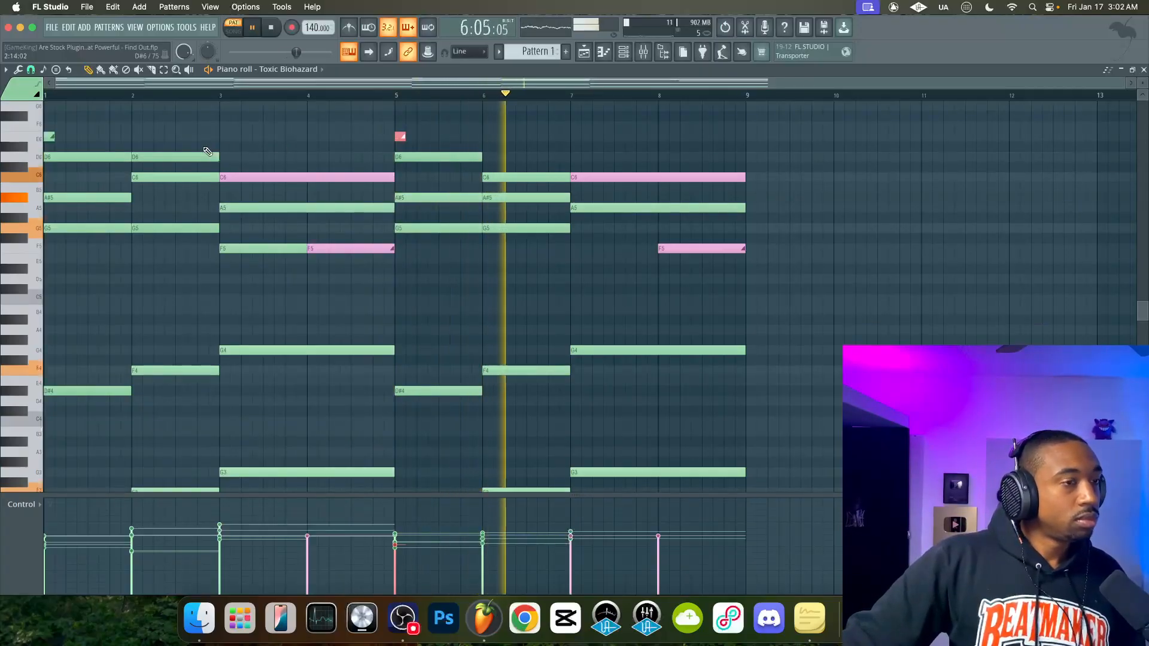
Transpose the notes in bars 2 to 4 and 6 to 8 up two semitones, leaving bars 1 and 5 alone
{"action": "key", "text": "space"}
{"action": "left_click_drag", "start_coordinate": [154, 121], "coordinate": [336, 450]}
{"action": "scroll", "coordinate": [336, 446], "scroll_direction": "up", "scroll_amount": 5}
{"action": "left_click_drag", "start_coordinate": [521, 178], "coordinate": [730, 590]}
{"action": "scroll", "coordinate": [732, 592], "scroll_direction": "up", "scroll_amount": 4}
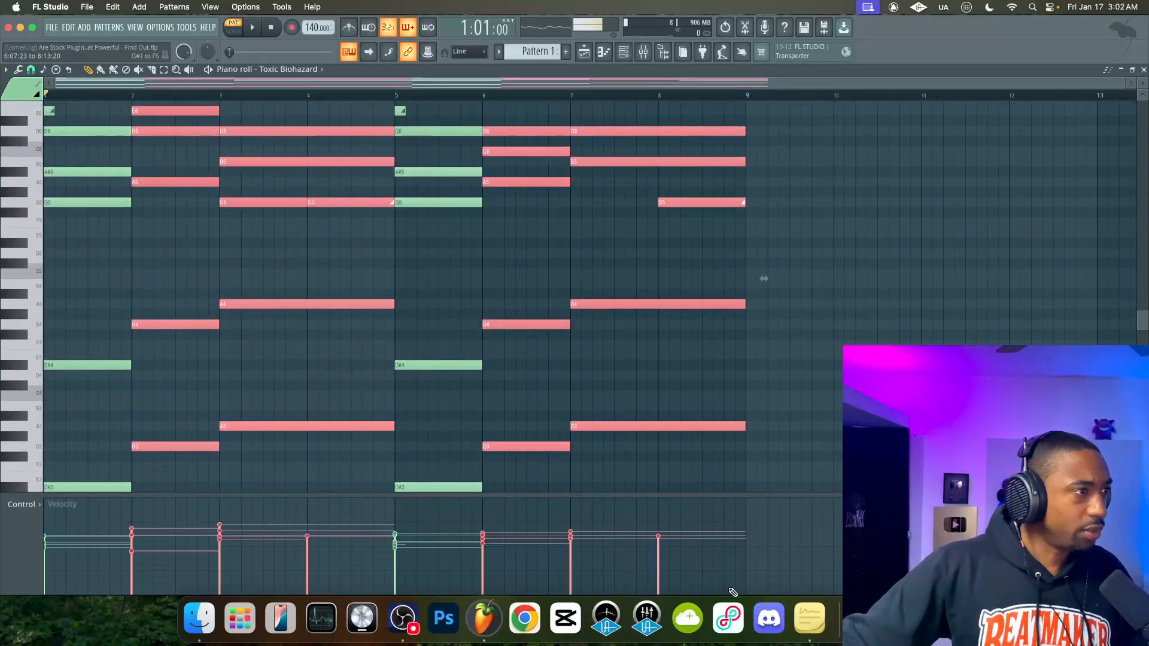
{"action": "key", "text": "ctrl+d"}
Play back the revised chord progression and save the project
{"action": "scroll", "coordinate": [325, 321], "scroll_direction": "down", "scroll_amount": 2, "text": "ctrl"}
{"action": "key", "text": "space"}
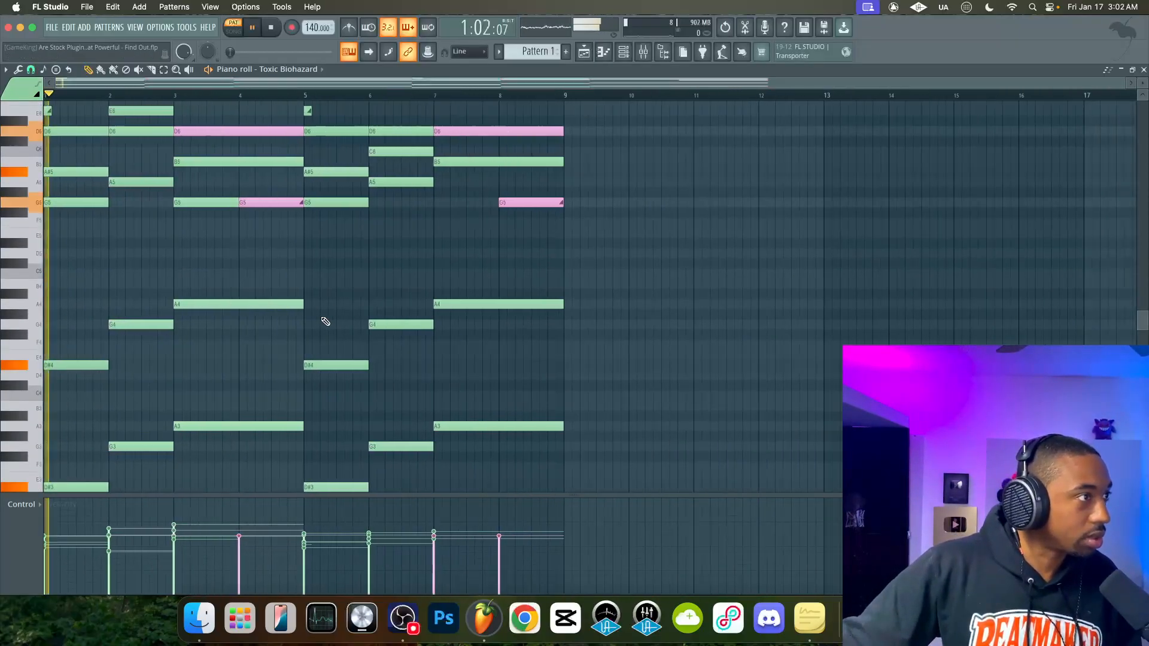
{"action": "scroll", "coordinate": [181, 284], "scroll_direction": "up", "scroll_amount": 4}
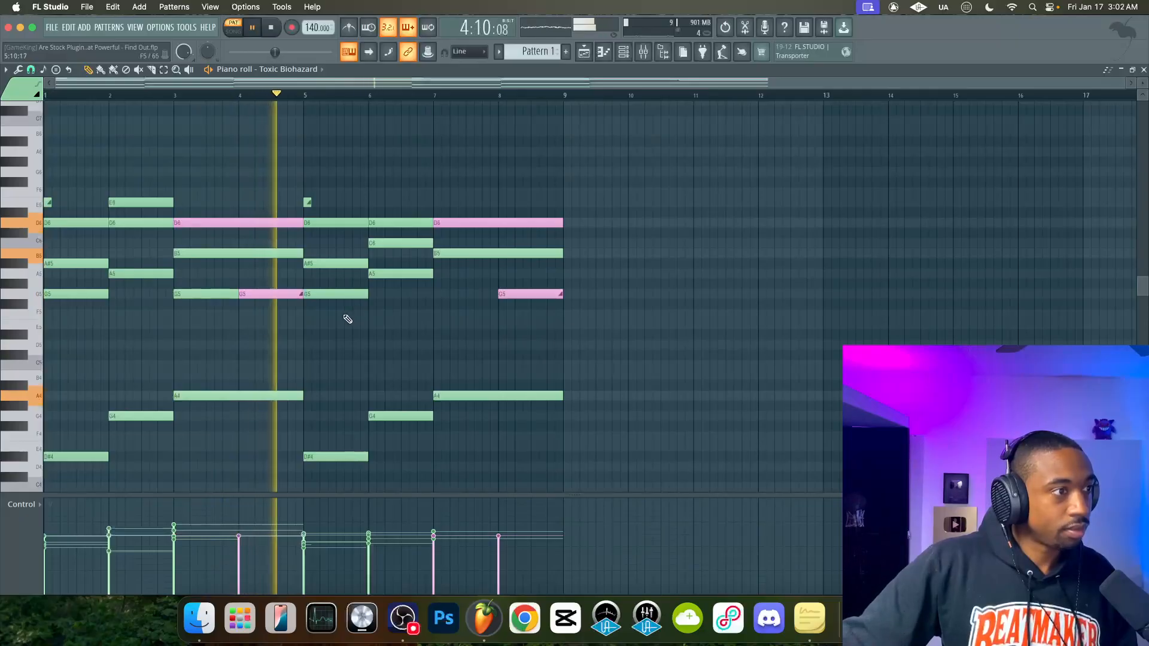
{"action": "key", "text": "super+s"}
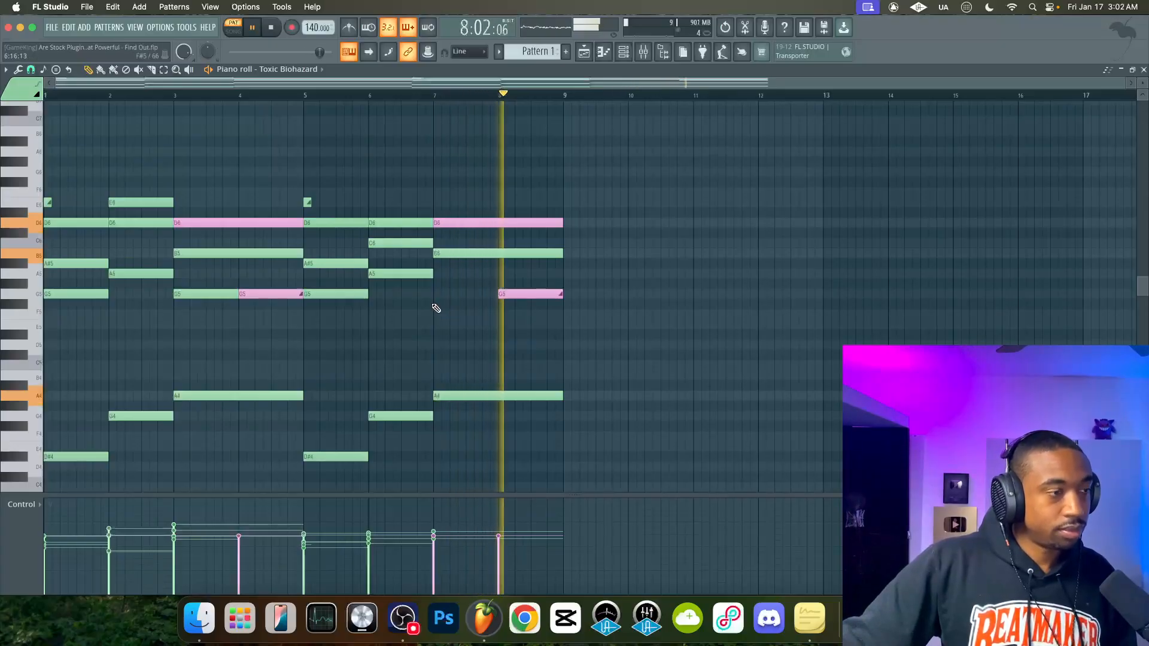
Stop playback and open the Toxic Biohazard synth from the channel rack
{"action": "scroll", "coordinate": [388, 302], "scroll_direction": "down", "scroll_amount": 2}
{"action": "left_click", "coordinate": [624, 52]}
{"action": "key", "text": "space"}
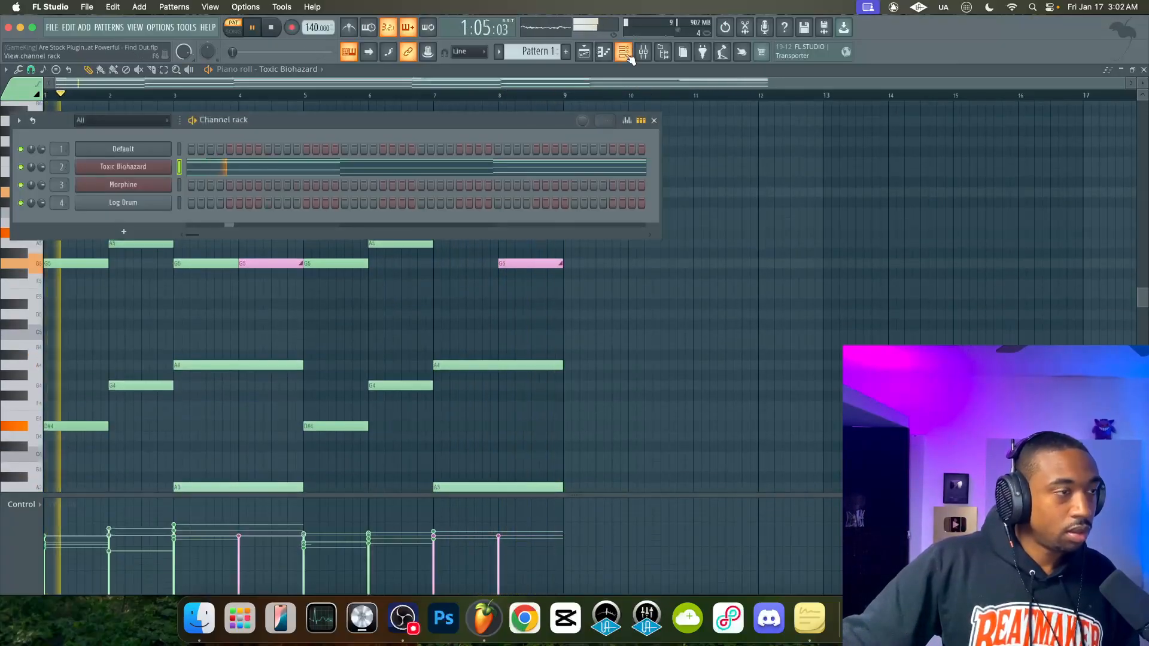
{"action": "left_click", "coordinate": [146, 172]}
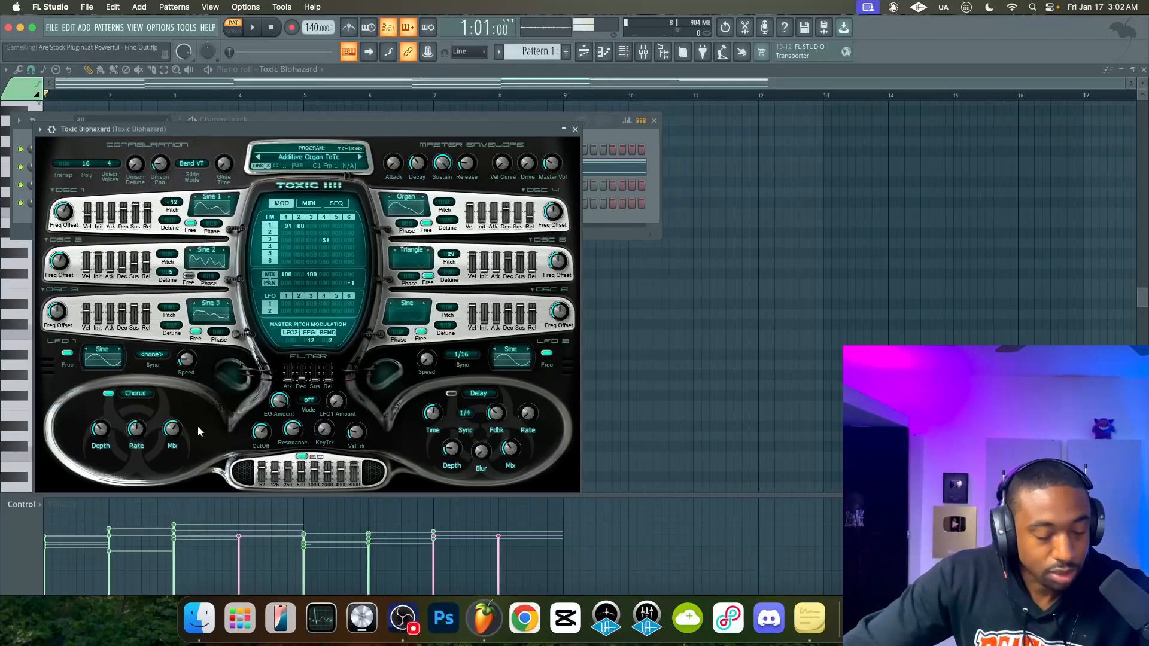
Try a step value of 7 in Toxic Biohazard's sequencer while auditioning the pattern
{"action": "left_click", "coordinate": [335, 204]}
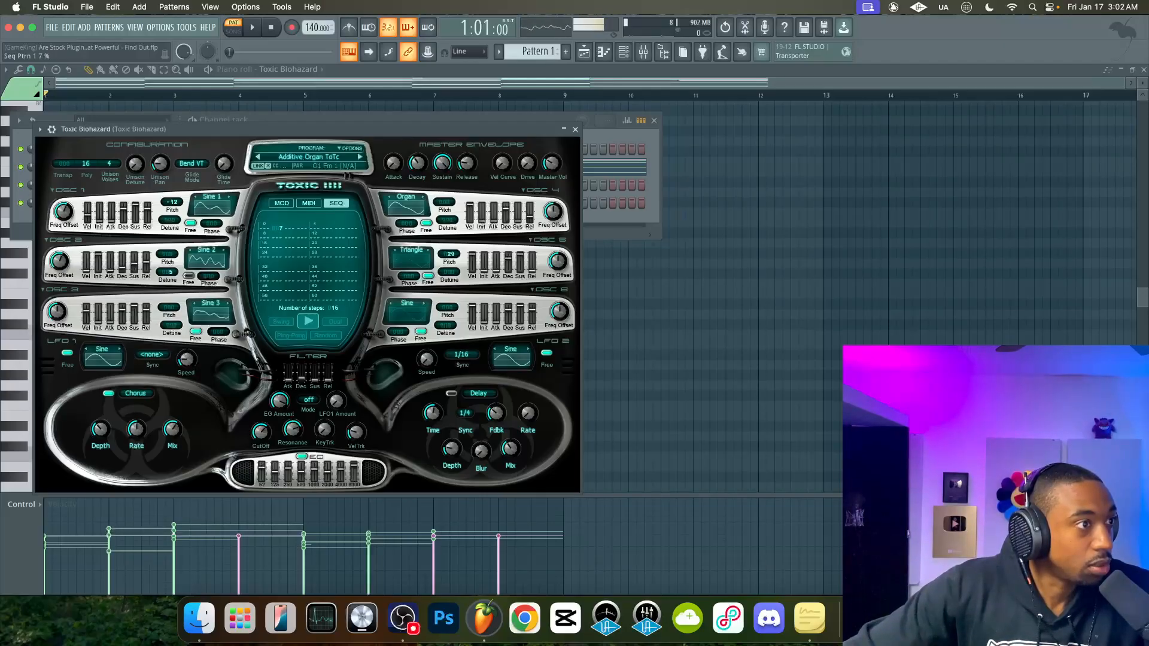
{"action": "key", "text": "space"}
{"action": "key", "text": "space"}
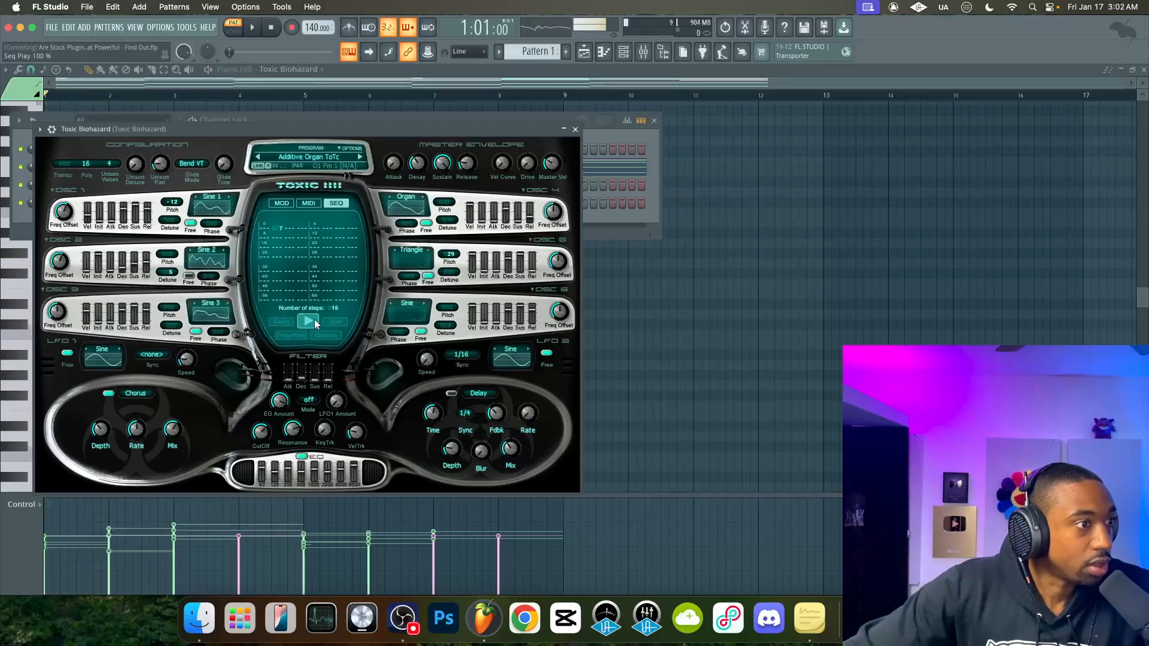
{"action": "key", "text": "space"}
{"action": "mouse_move", "coordinate": [278, 223]}
{"action": "left_mouse_down"}
{"action": "mouse_move", "coordinate": [278, 204]}
{"action": "mouse_move", "coordinate": [277, 246]}
{"action": "left_mouse_up"}
{"action": "key", "text": "space"}
{"action": "key", "text": "space"}
{"action": "key", "text": "space"}
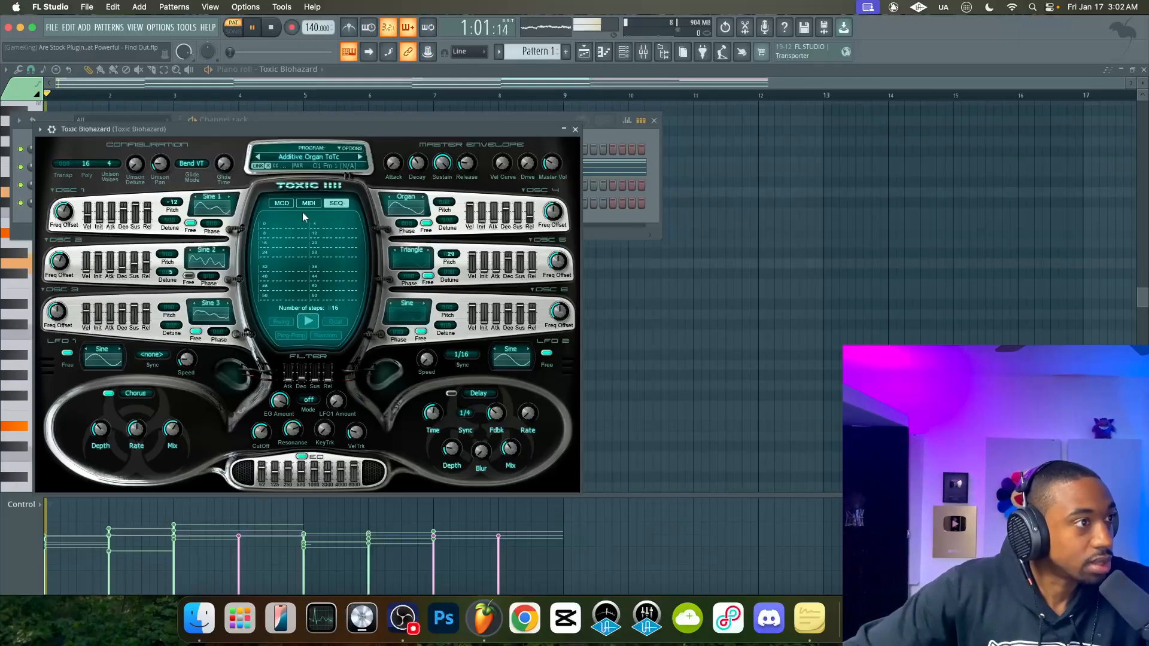
In Toxic Biohazard's modulation matrix, pan oscillator 1 left and oscillator 2 right by about 25%, auditioning the result
{"action": "left_click", "coordinate": [282, 203]}
{"action": "key", "text": "space"}
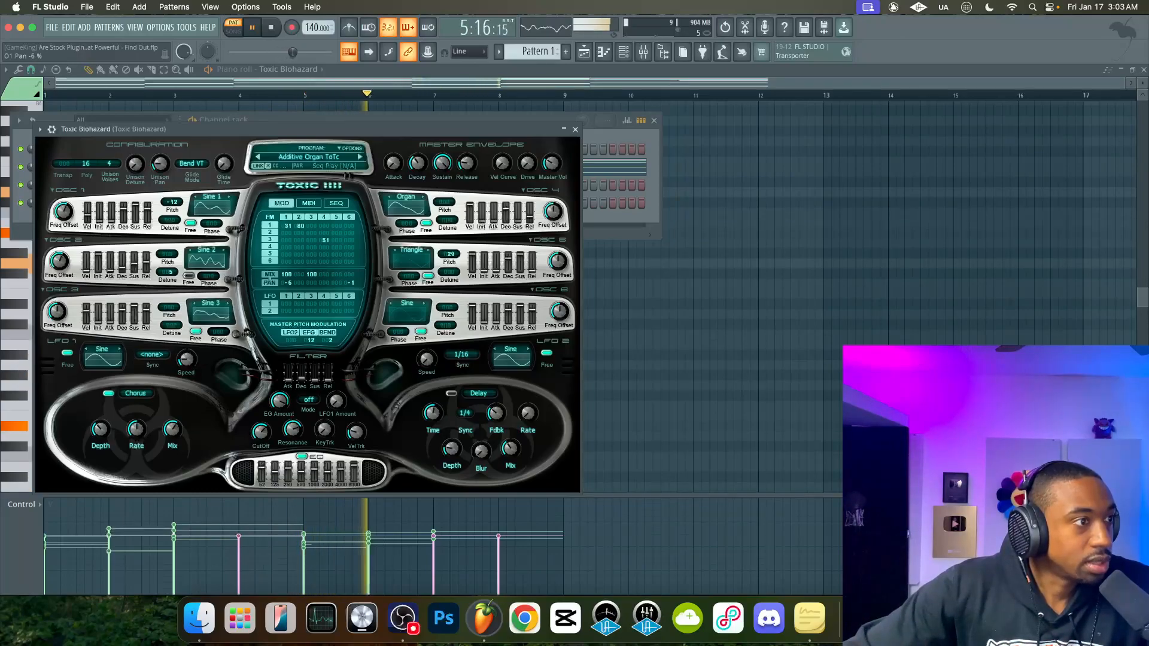
{"action": "mouse_move", "coordinate": [287, 283]}
{"action": "left_mouse_down"}
{"action": "mouse_move", "coordinate": [287, 299]}
{"action": "mouse_move", "coordinate": [299, 269]}
{"action": "mouse_move", "coordinate": [297, 281]}
{"action": "left_mouse_up"}
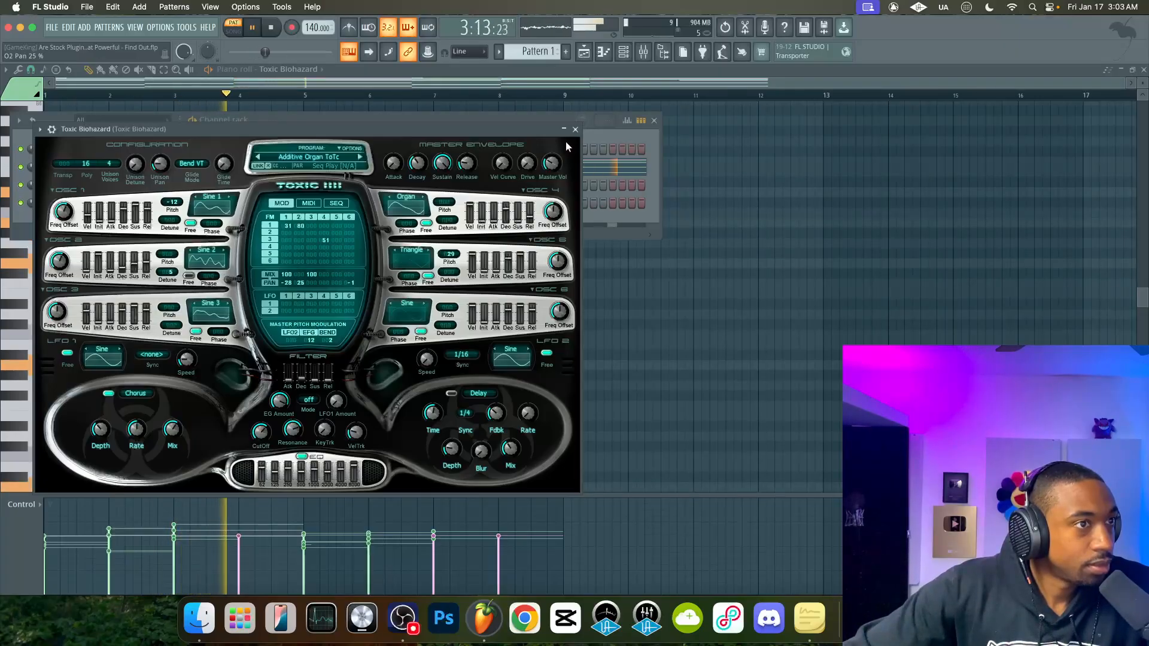
{"action": "left_click", "coordinate": [575, 129]}
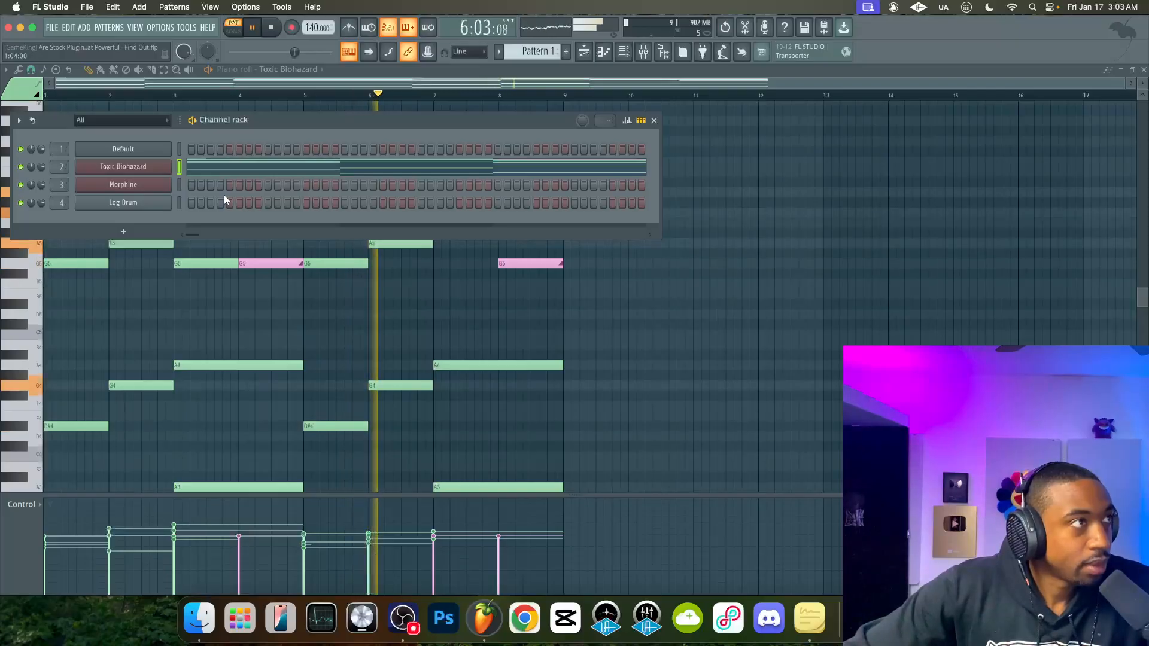
{"action": "key", "text": "space"}
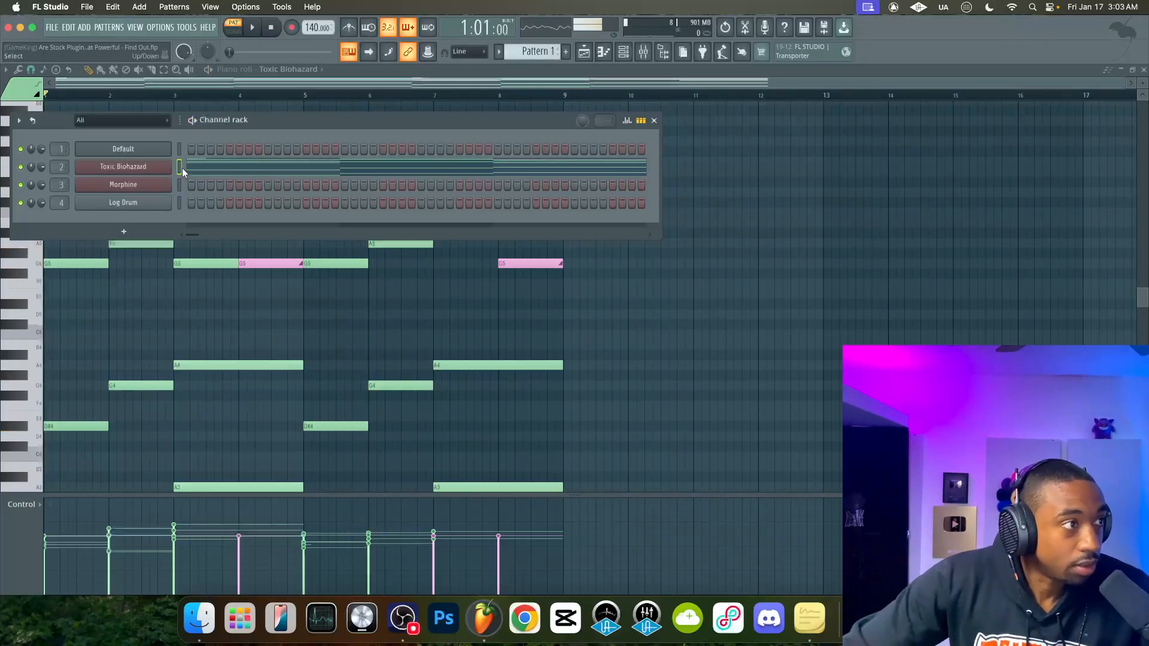
Copy the low D#3, G3 and A3 bass notes from Toxic Biohazard into the Default channel's piano roll
{"action": "key", "text": "F6"}
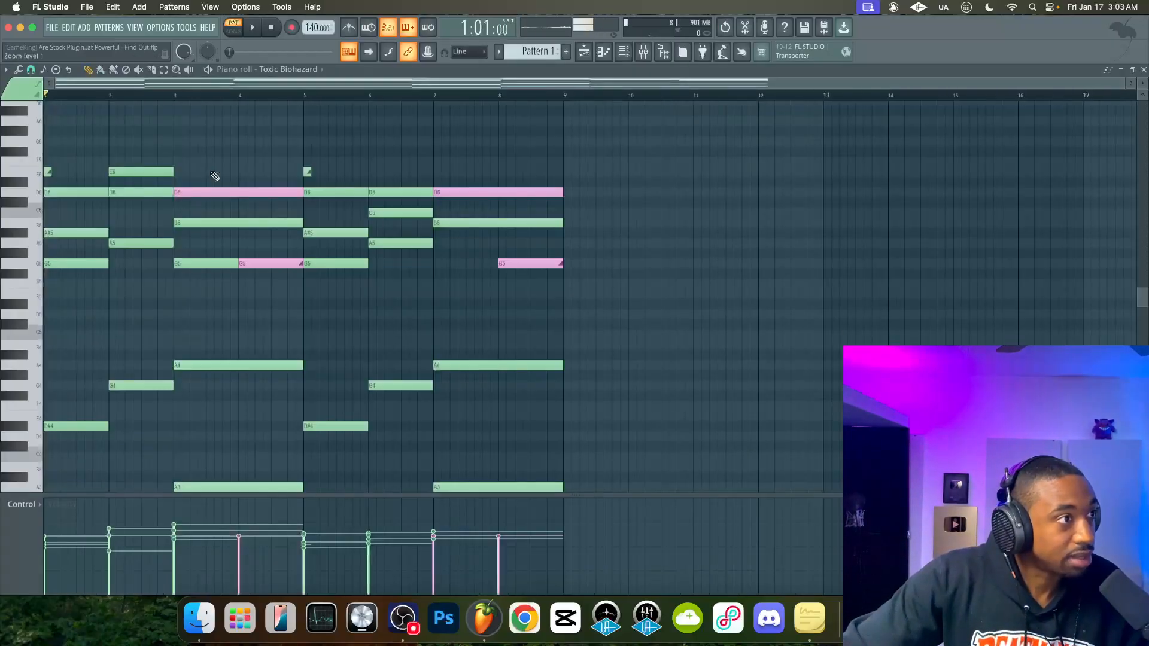
{"action": "scroll", "coordinate": [272, 347], "scroll_direction": "down", "scroll_amount": 5}
{"action": "left_click_drag", "start_coordinate": [500, 309], "coordinate": [76, 415]}
{"action": "left_click", "coordinate": [628, 53]}
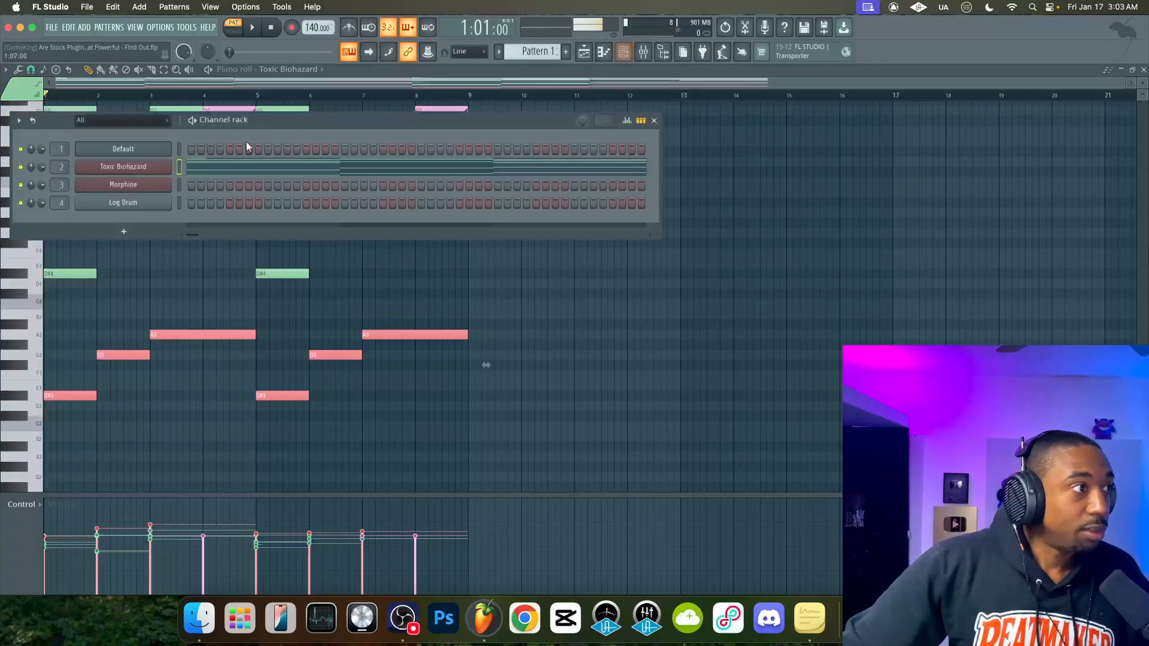
{"action": "right_click", "coordinate": [151, 157]}
{"action": "left_click", "coordinate": [184, 153]}
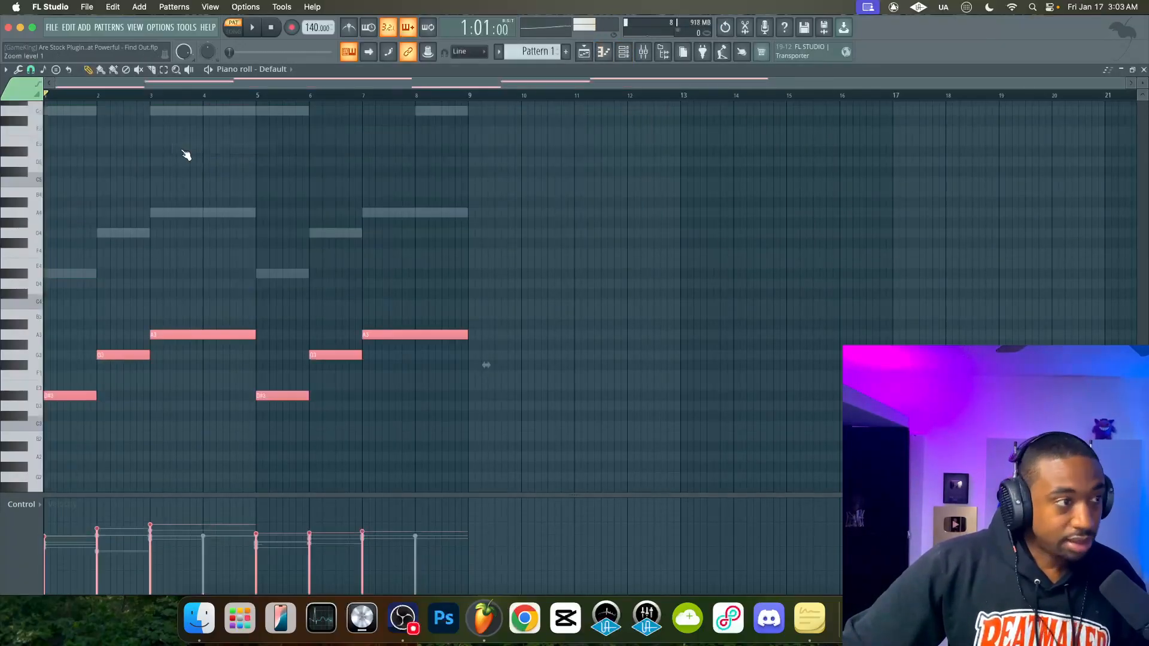
Open the Default Sytrus synth, set operator 1's frequency ratio to 1.0000 x, and audition the pattern
{"action": "left_click", "coordinate": [623, 53]}
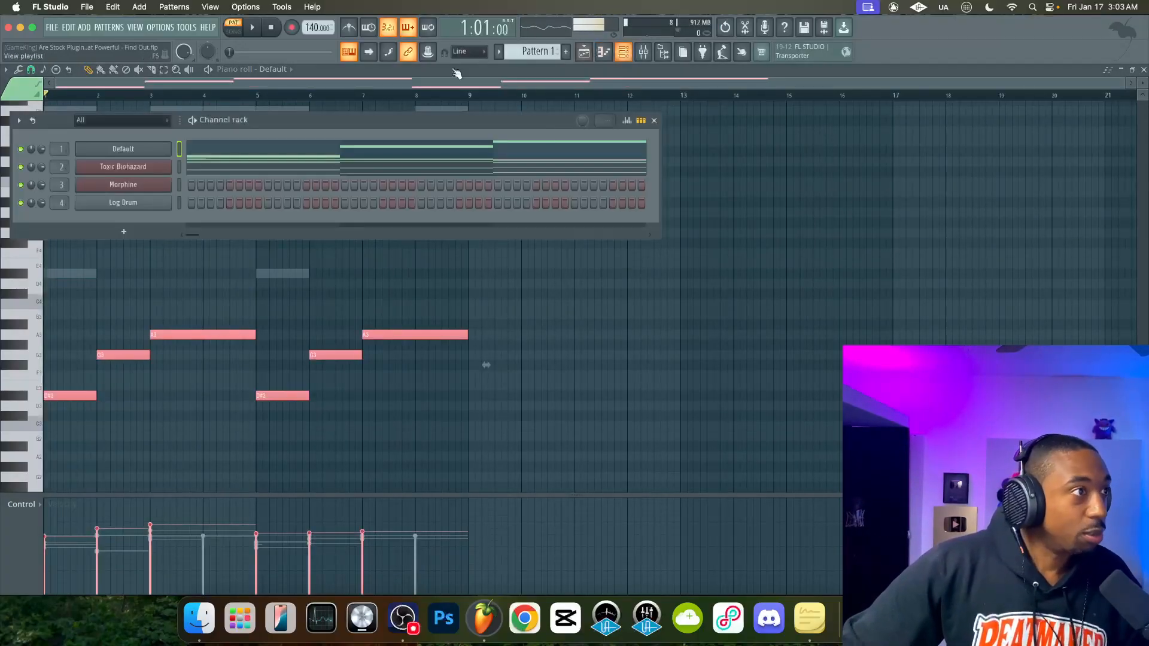
{"action": "left_click", "coordinate": [170, 148]}
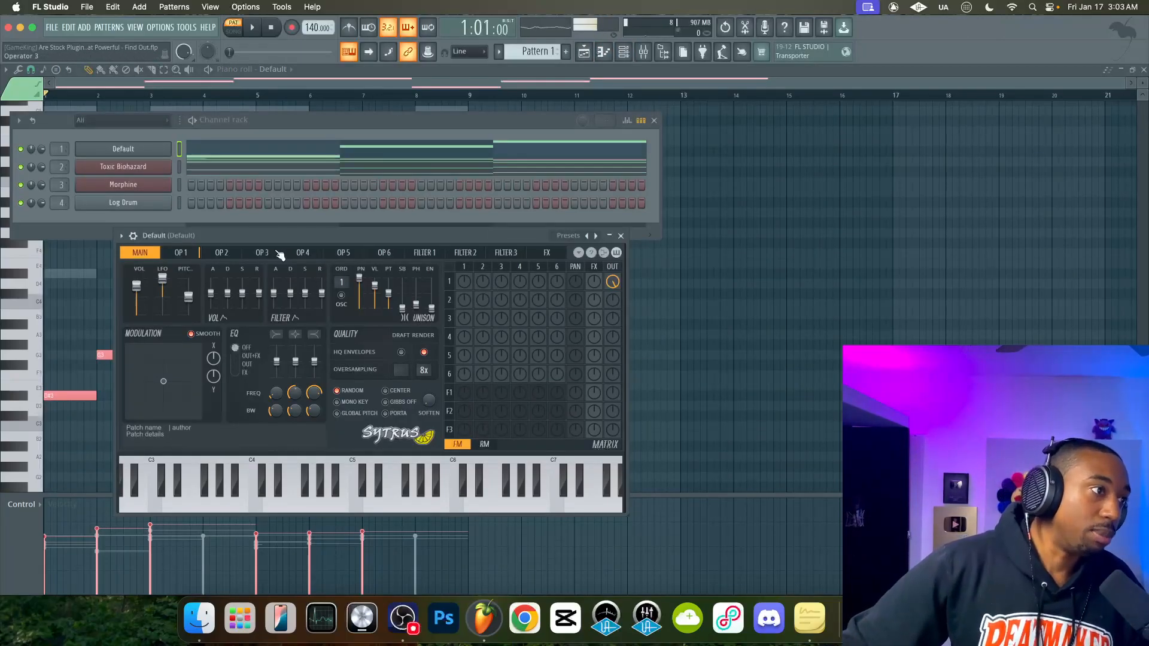
{"action": "left_click", "coordinate": [180, 253]}
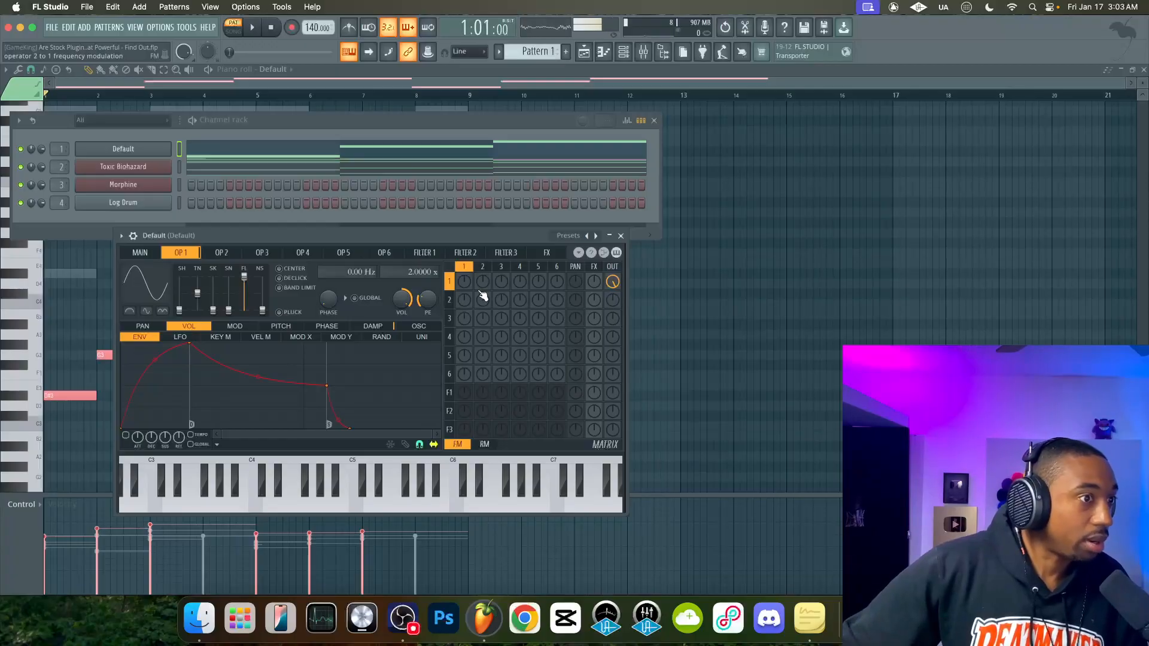
{"action": "key", "text": "space"}
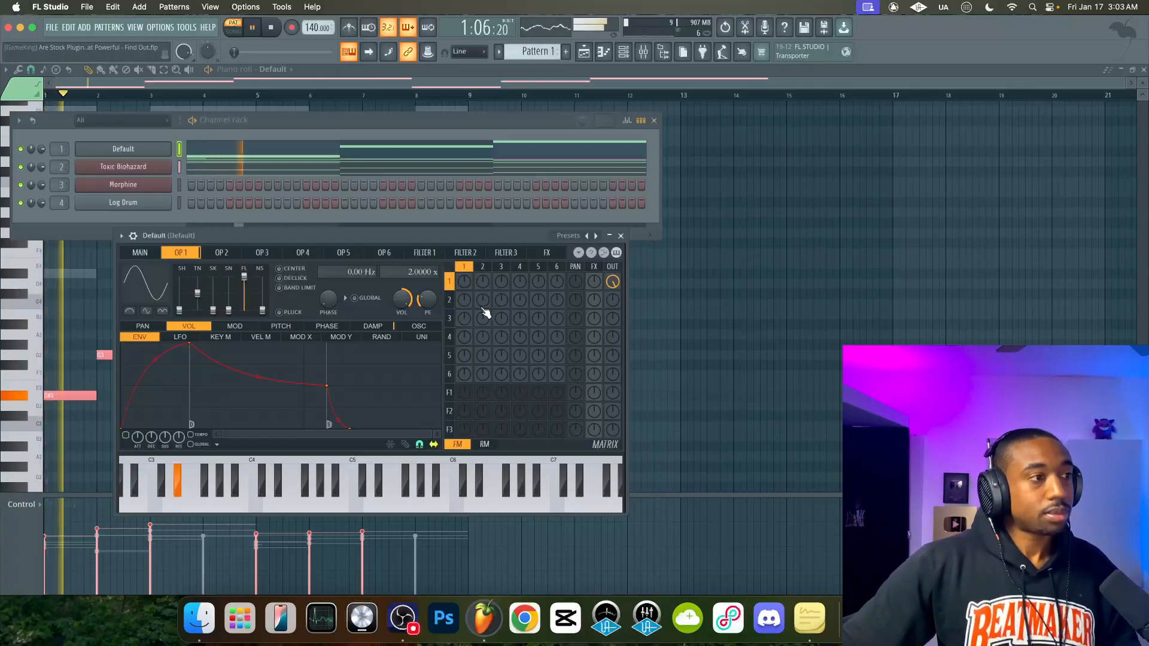
{"action": "key", "text": "space"}
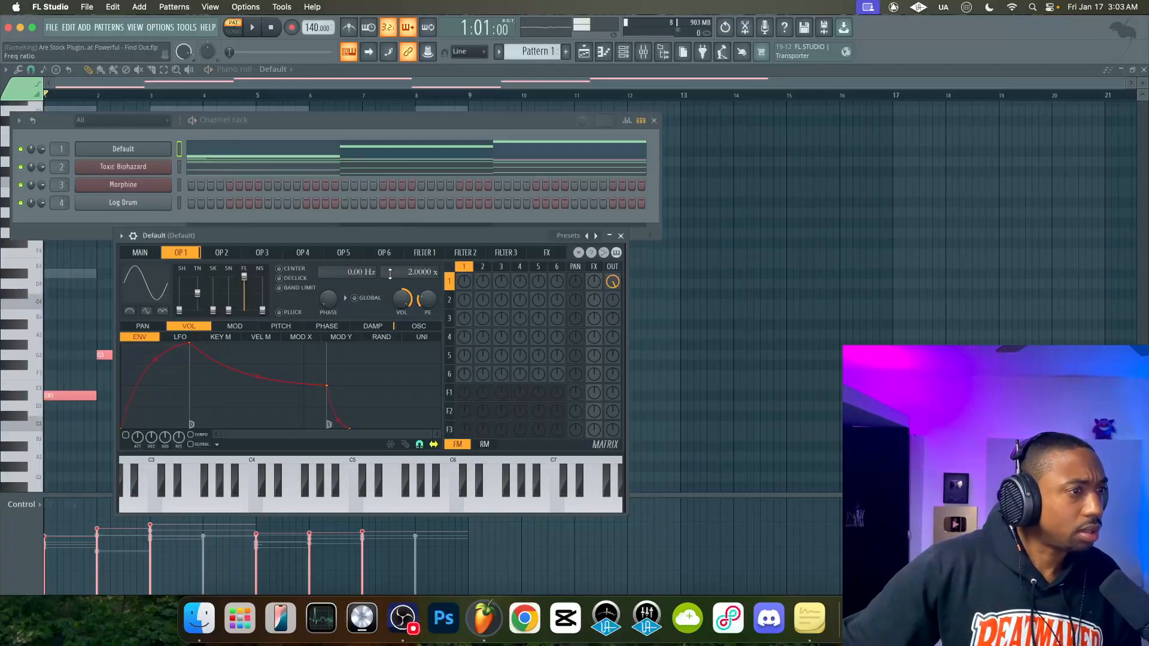
{"action": "key", "text": "space"}
{"action": "left_click_drag", "start_coordinate": [404, 273], "coordinate": [404, 285]}
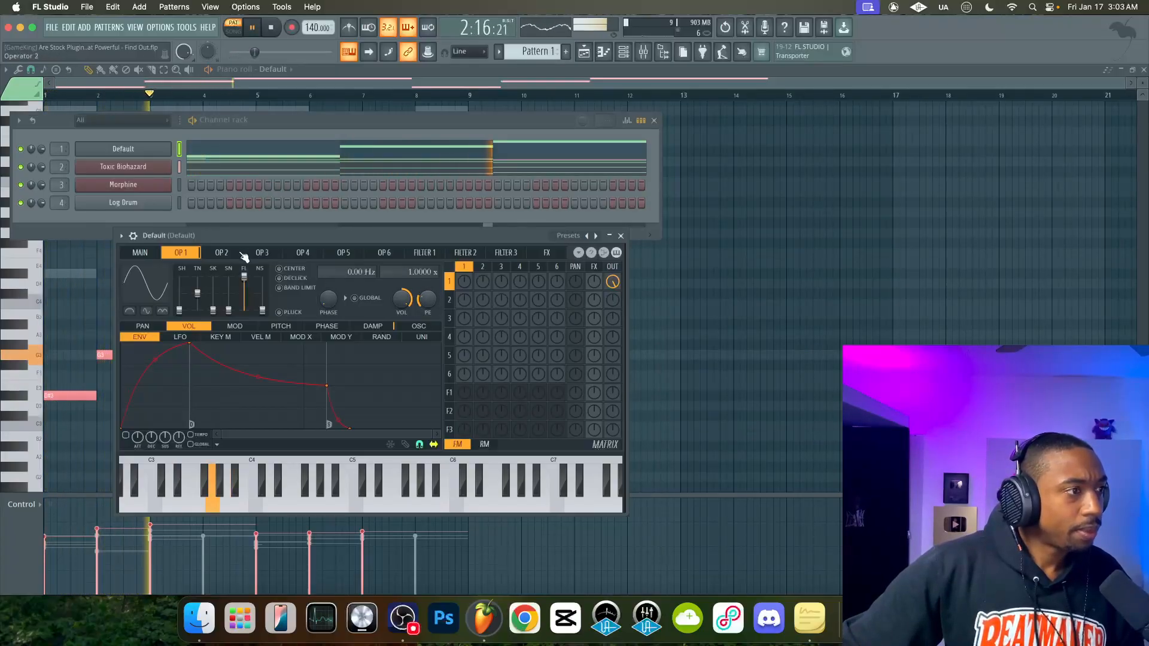
{"action": "key", "text": "space"}
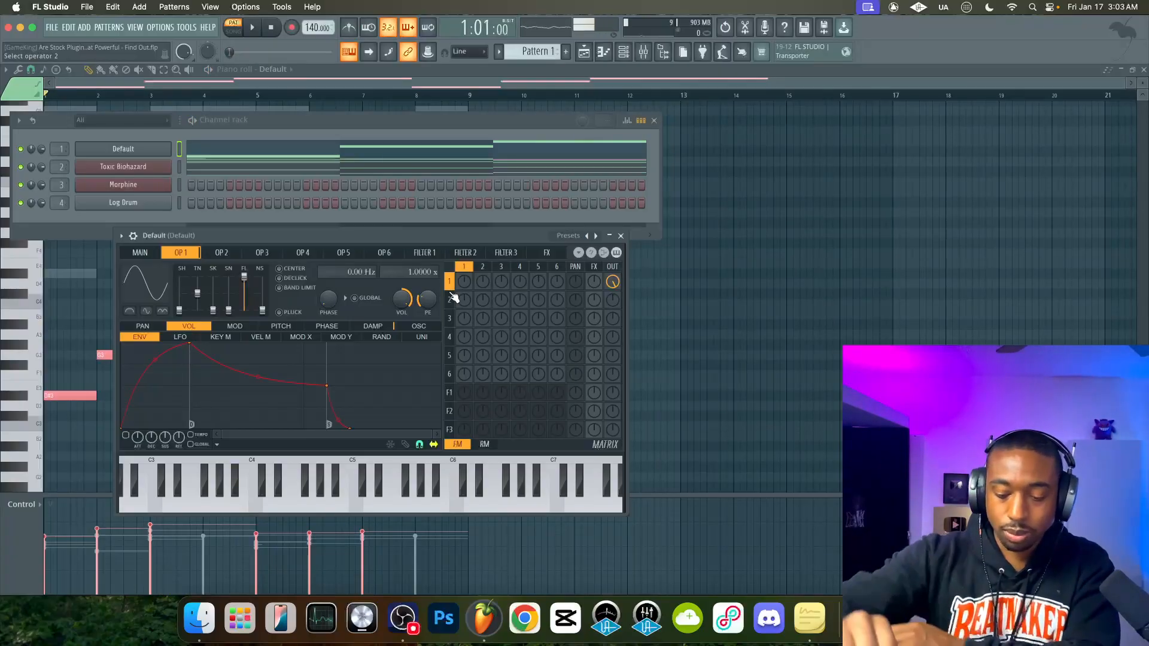
Raise operator 2's frequency modulation of operator 1 in the Sytrus matrix, and turn down the Default channel's volume
{"action": "left_click", "coordinate": [482, 267]}
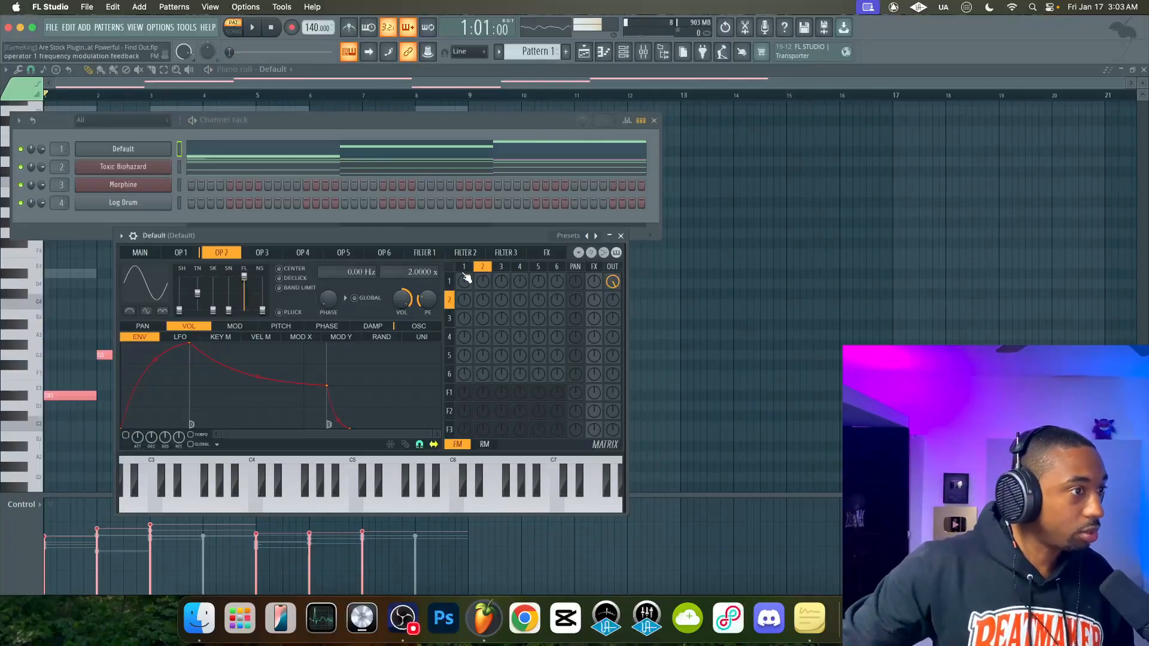
{"action": "left_click_drag", "start_coordinate": [472, 284], "coordinate": [472, 276]}
{"action": "key", "text": "space"}
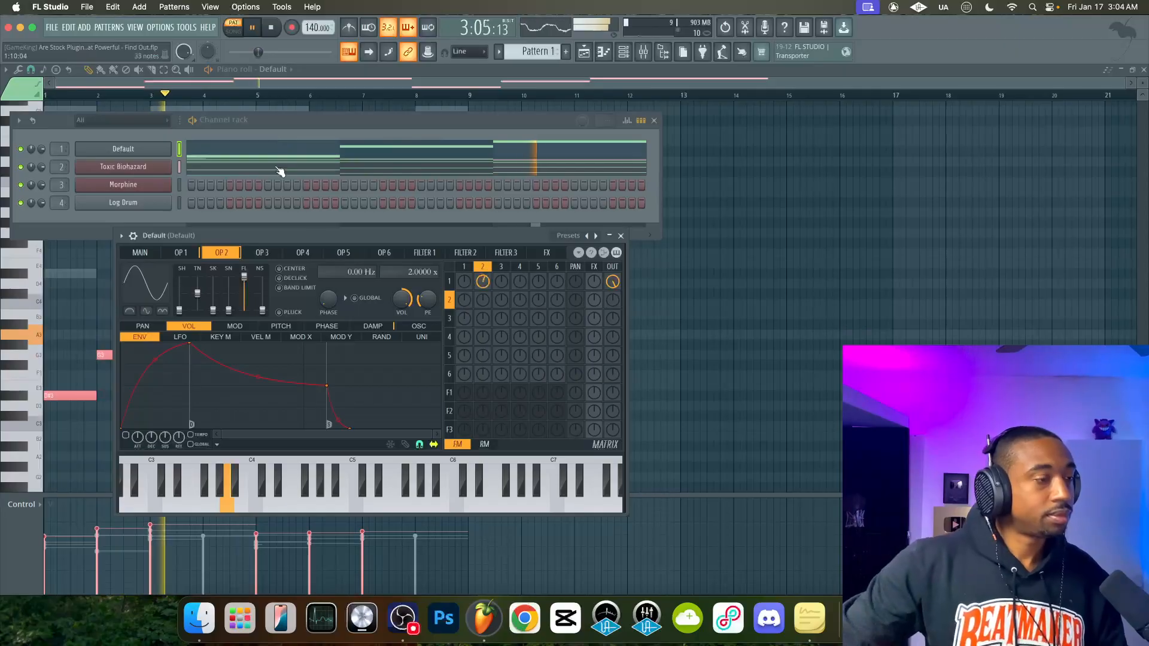
{"action": "left_click_drag", "start_coordinate": [41, 150], "coordinate": [41, 164]}
Transpose the Default channel's D#3 notes in bars 1 and 5 up two semitones and play the pattern
{"action": "left_click", "coordinate": [216, 149]}
{"action": "left_click", "coordinate": [218, 153]}
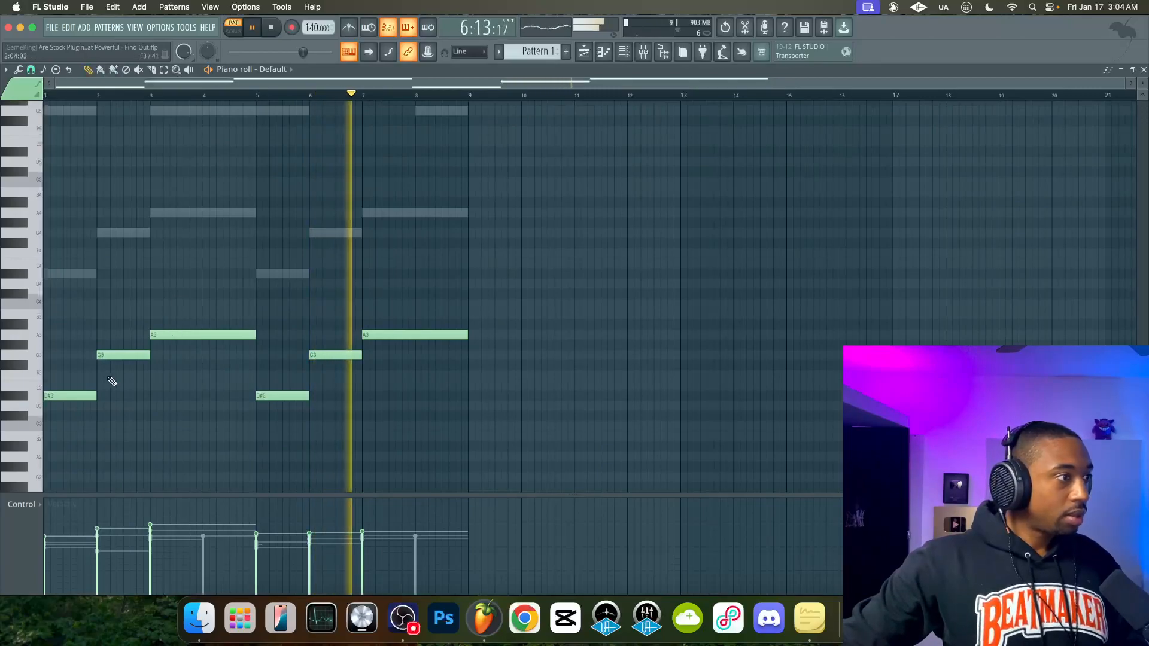
{"action": "key", "text": "space"}
{"action": "left_click_drag", "start_coordinate": [82, 394], "coordinate": [323, 393]}
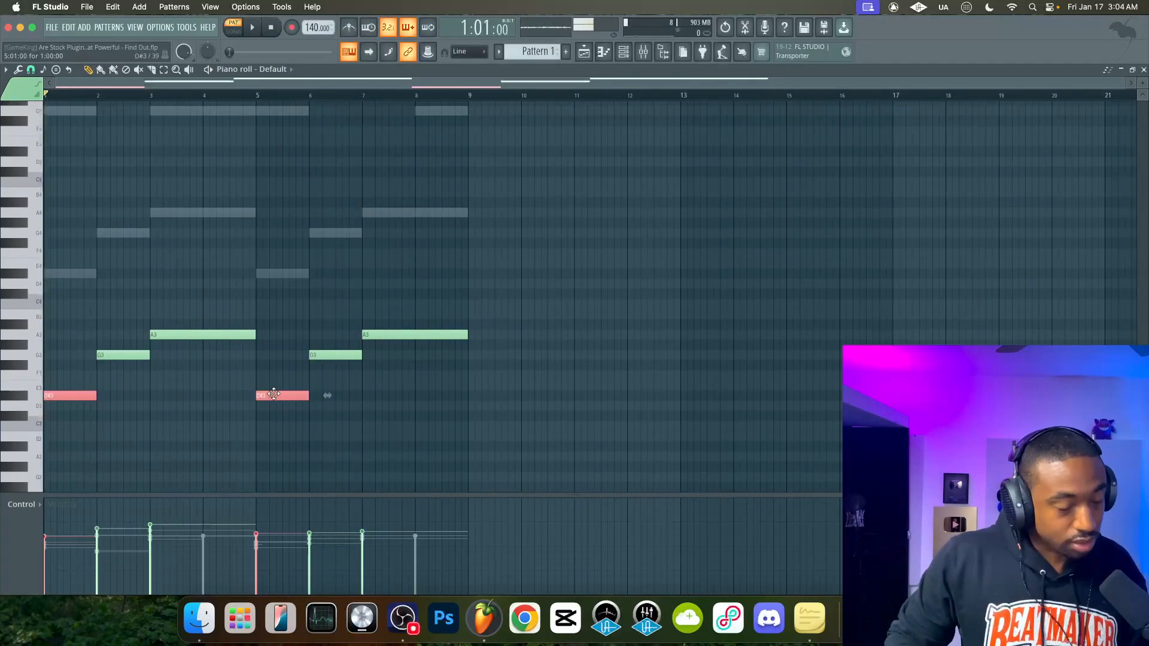
{"action": "key", "text": "shift+Up"}
{"action": "key", "text": "shift+Up"}
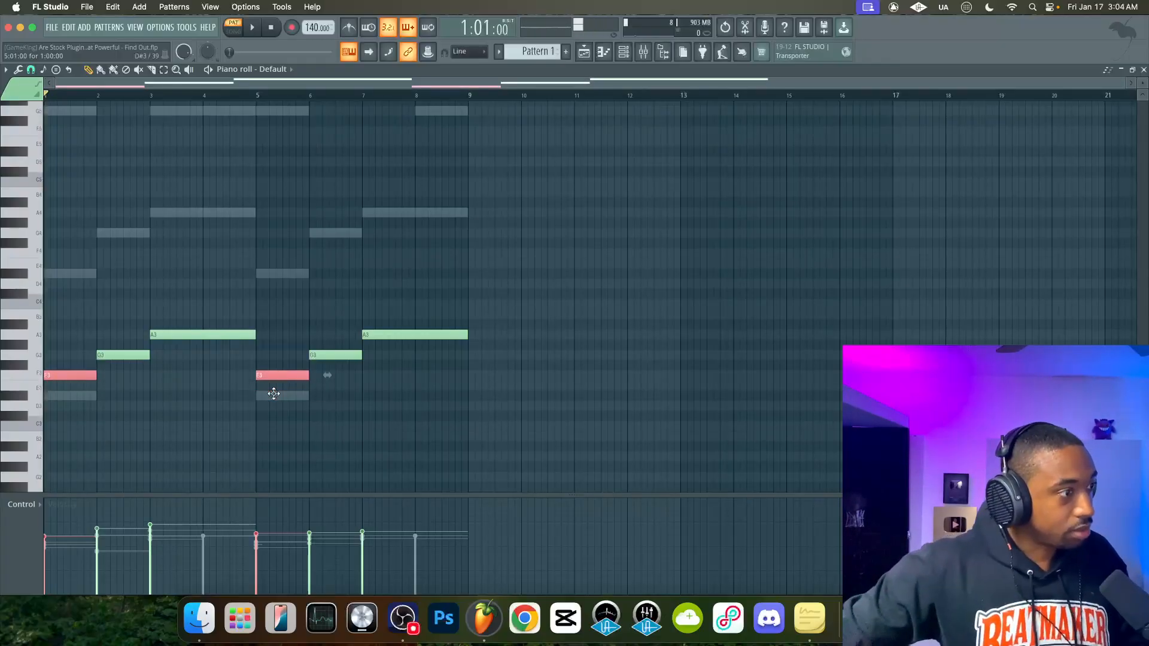
{"action": "key", "text": "space"}
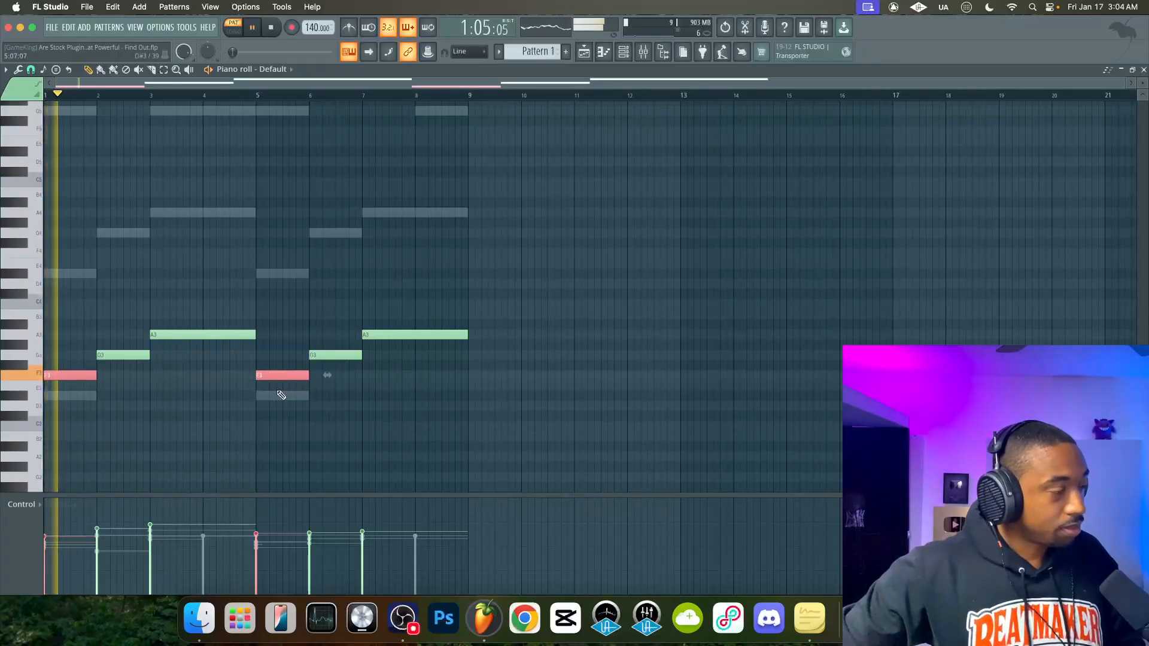
Reopen the Default Sytrus synth during playback and check its channel settings
{"action": "left_click", "coordinate": [624, 52]}
{"action": "left_click", "coordinate": [154, 152]}
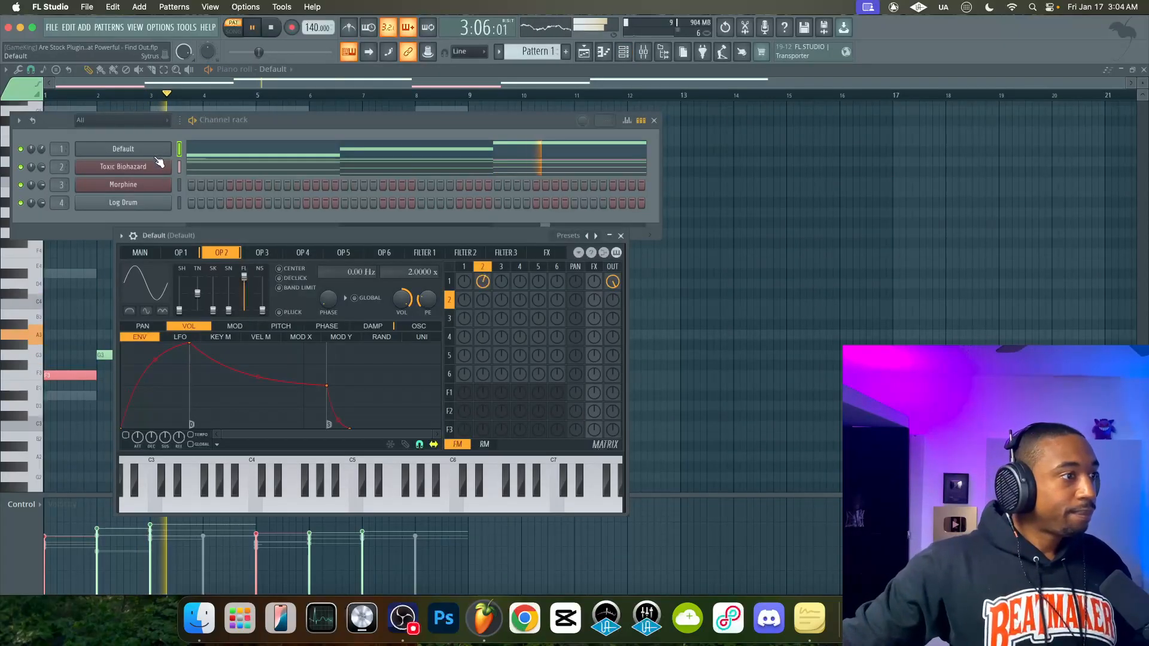
{"action": "left_click", "coordinate": [132, 236]}
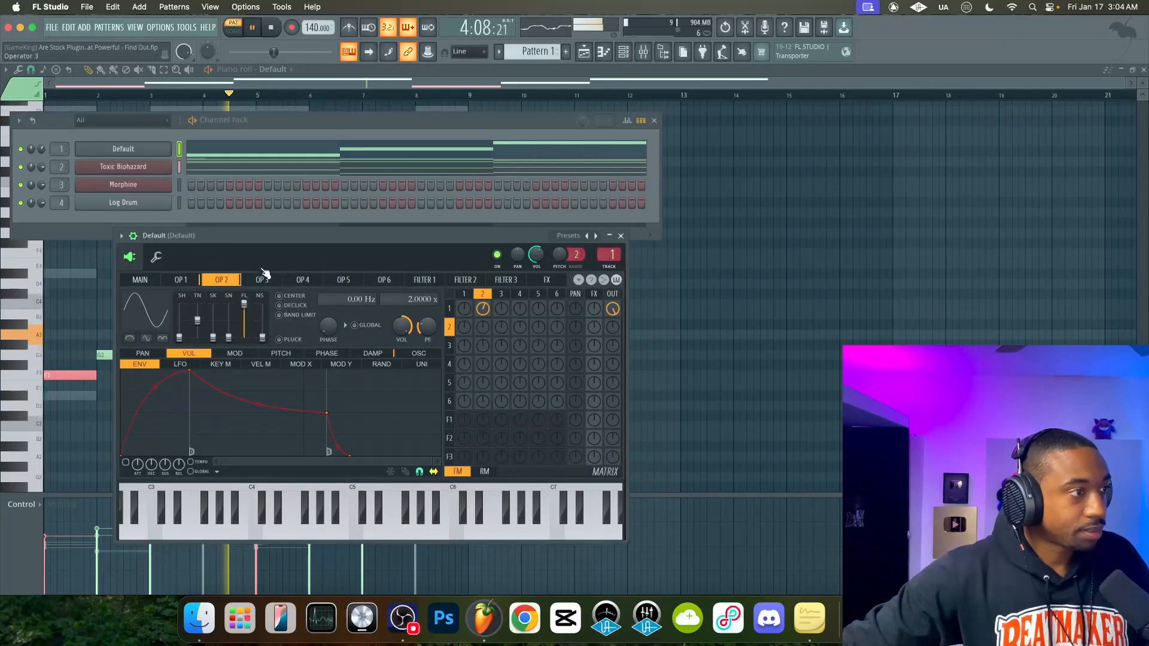
{"action": "left_click", "coordinate": [133, 236]}
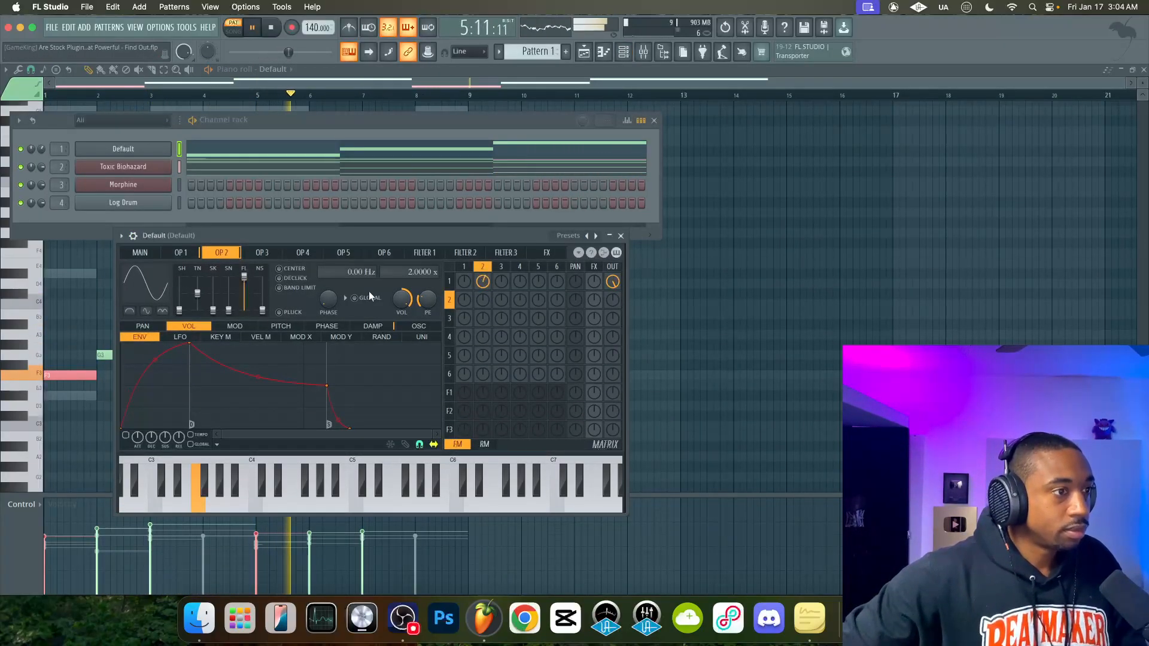
{"action": "key", "text": "space"}
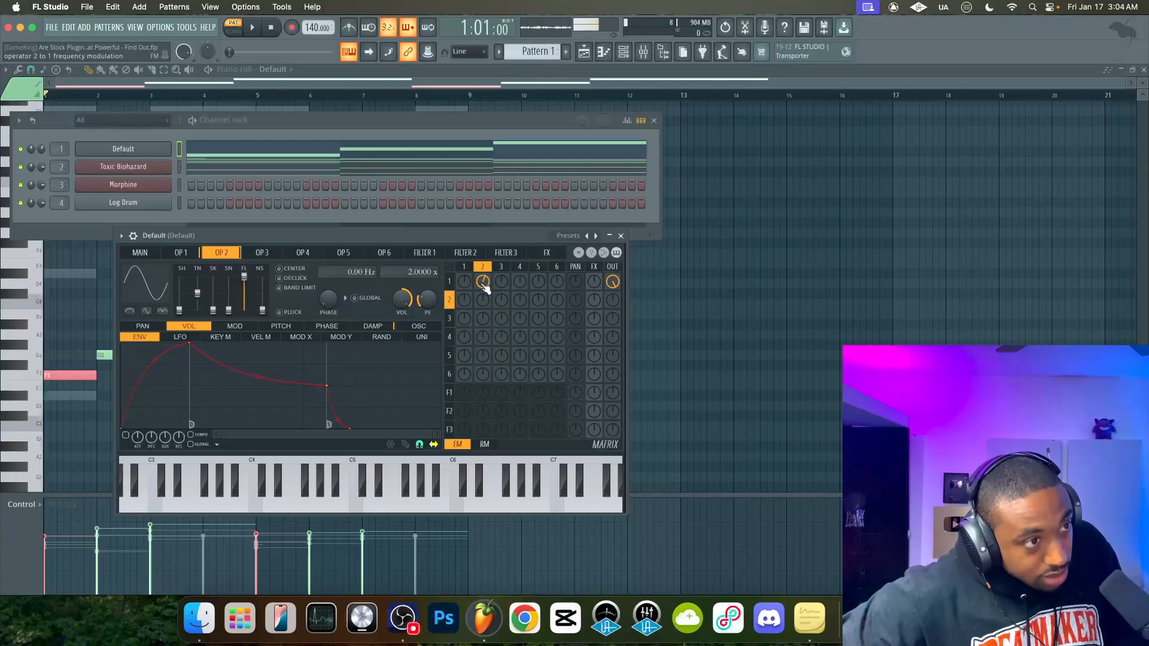
Adjust operator 2's frequency modulation of operator 1, comparing amounts between 11% and 26% while playing the pattern
{"action": "key", "text": "space"}
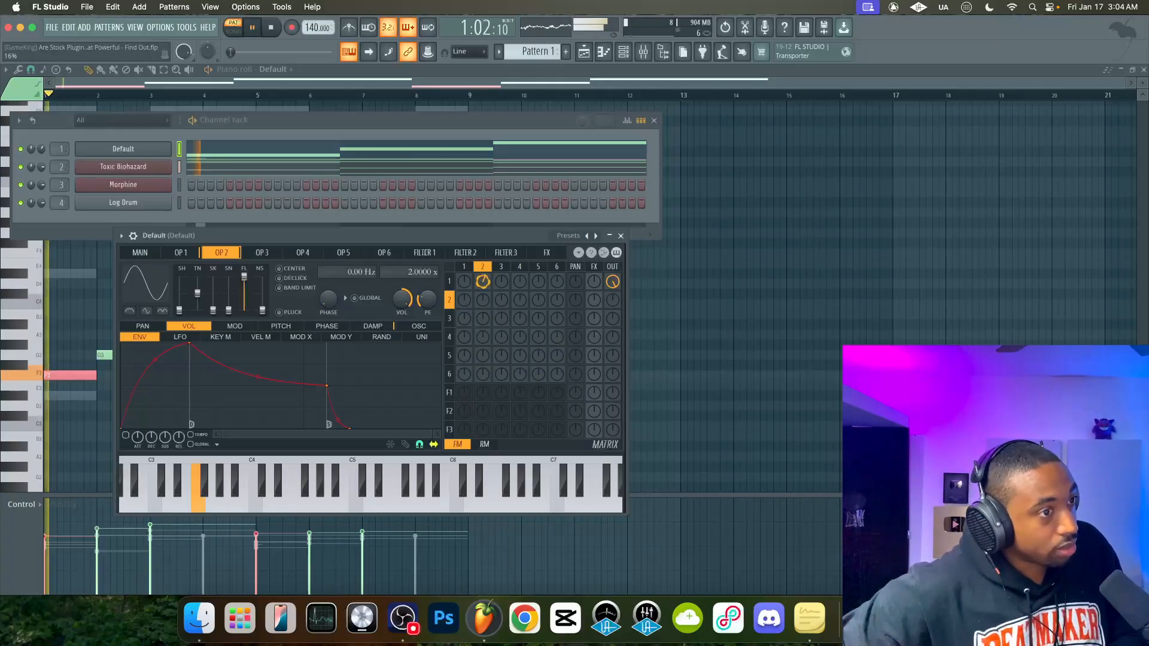
{"action": "key", "text": "space"}
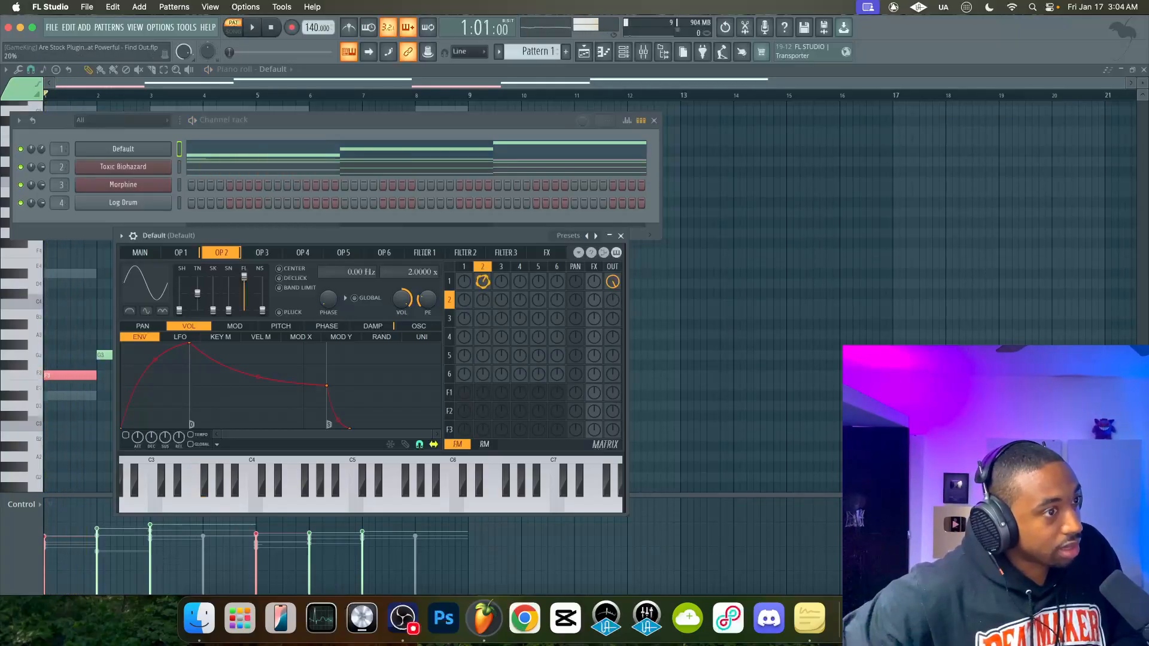
{"action": "key", "text": "space"}
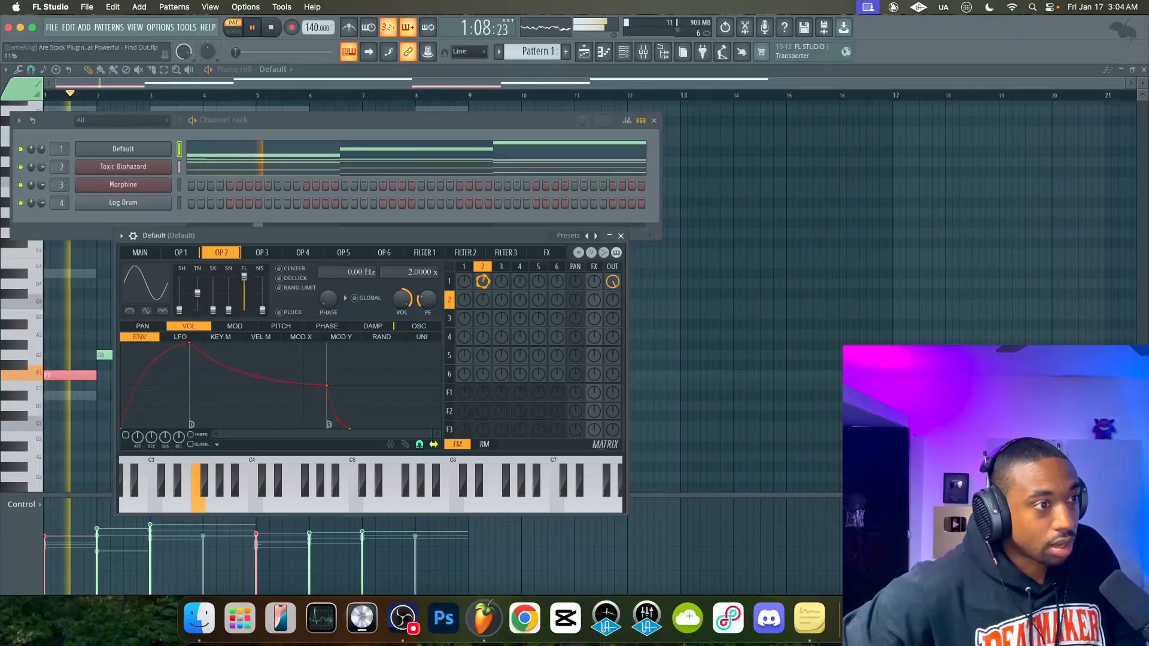
{"action": "key", "text": "space"}
{"action": "key", "text": "space"}
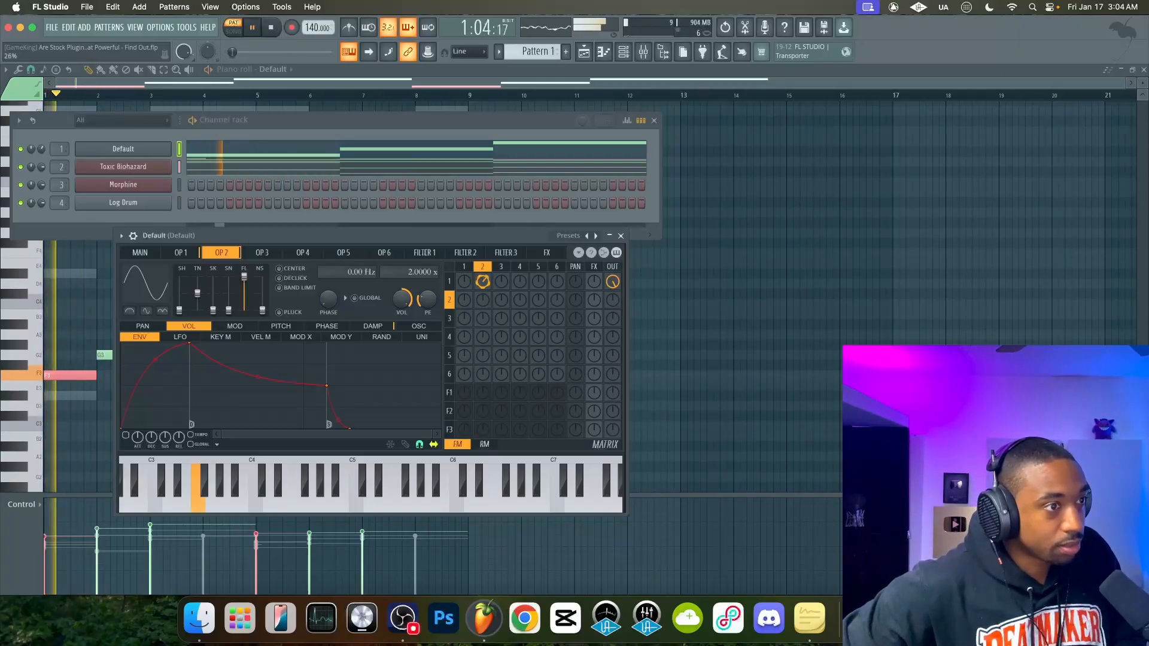
{"action": "key", "text": "space"}
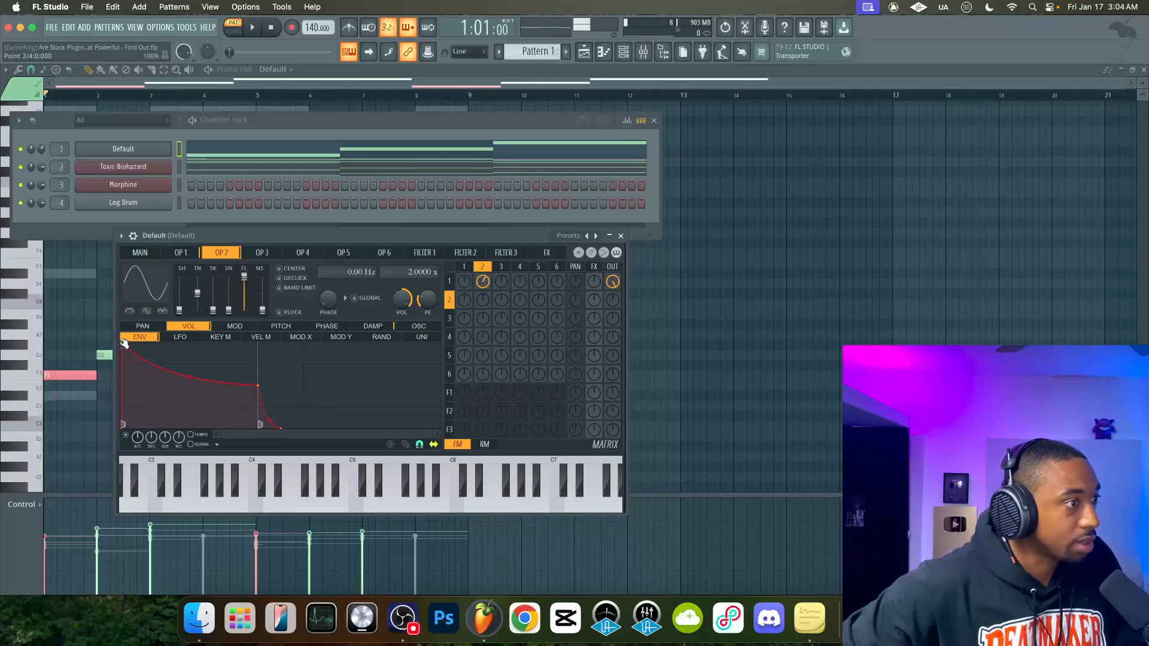
Lengthen the attack of operator 2's volume envelope and audition the pattern
{"action": "left_click_drag", "start_coordinate": [124, 342], "coordinate": [176, 345]}
{"action": "key", "text": "space"}
{"action": "key", "text": "space"}
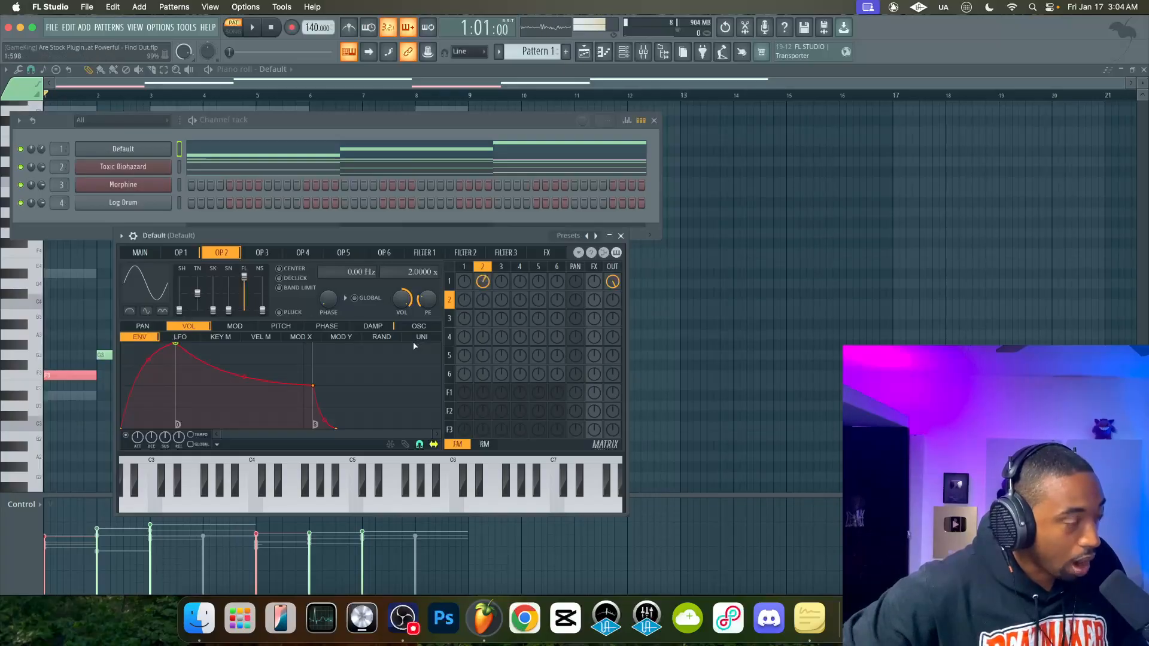
Drop the sustain of operator 2's volume envelope to zero, lengthen its attack further and audition the pattern
{"action": "key", "text": "space"}
{"action": "left_click_drag", "start_coordinate": [312, 386], "coordinate": [304, 425]}
{"action": "left_click_drag", "start_coordinate": [177, 343], "coordinate": [211, 344]}
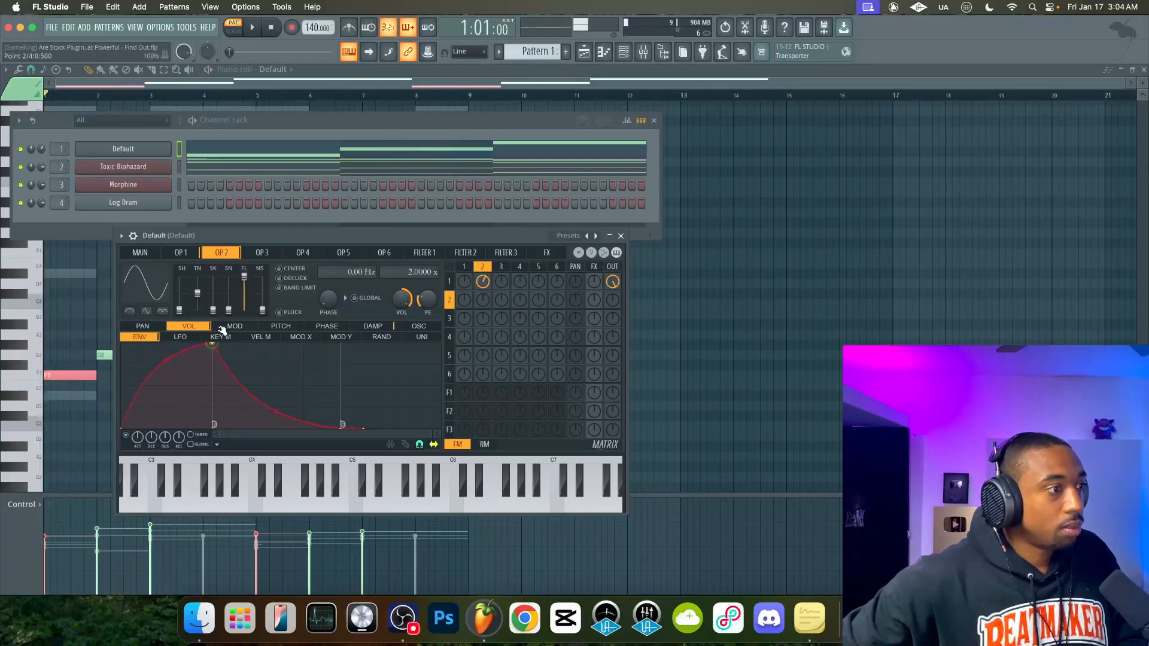
{"action": "key", "text": "space"}
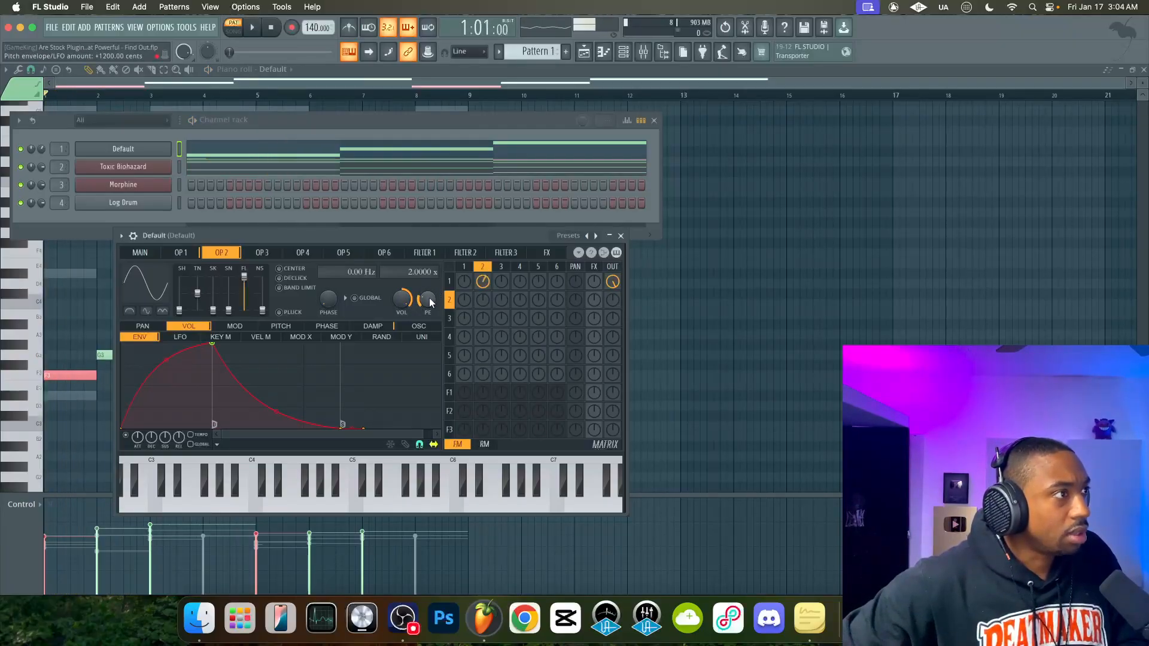
Play the pattern repeatedly while checking operator 2's frequency ratio and offset settings
{"action": "key", "text": "space"}
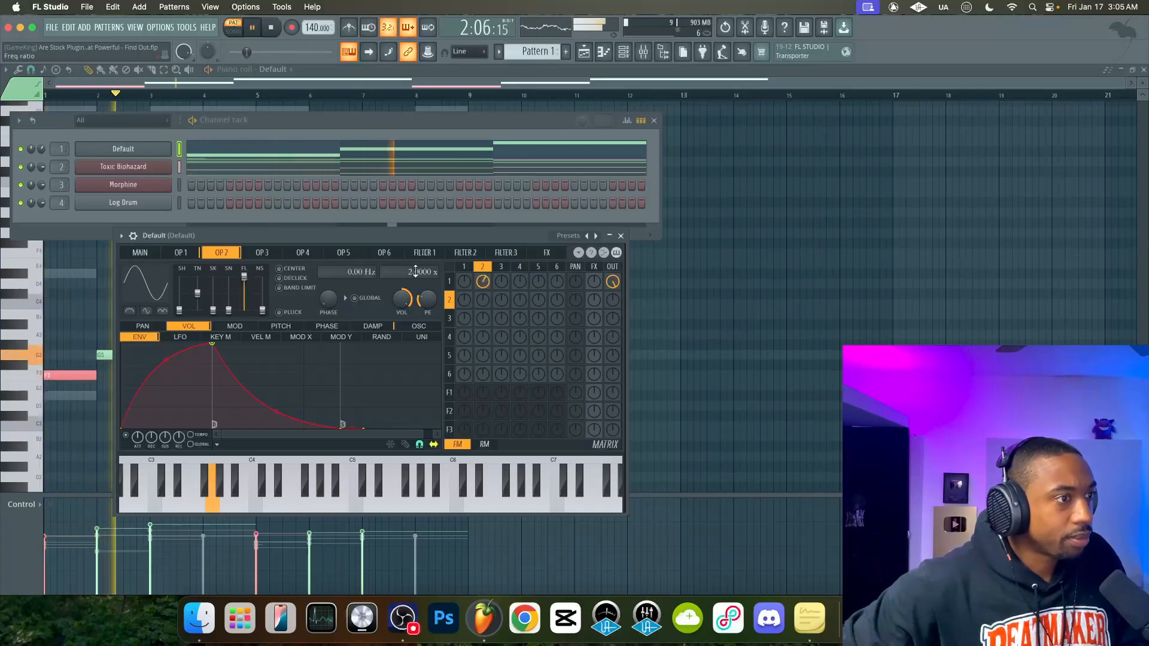
{"action": "key", "text": "space"}
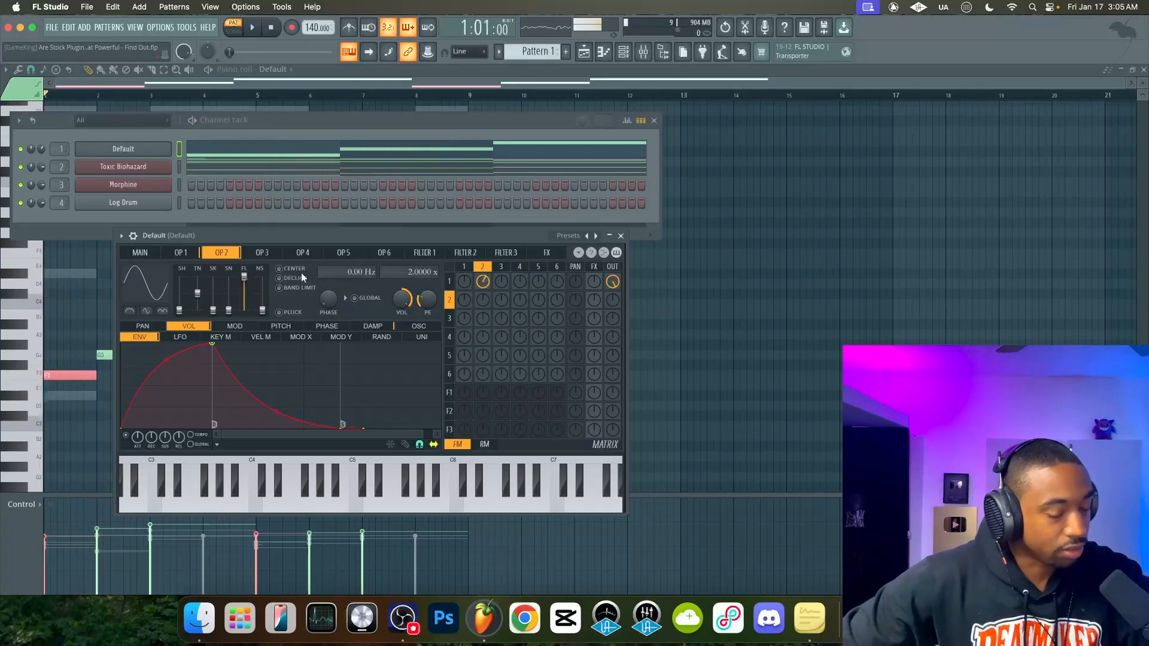
{"action": "key", "text": "space"}
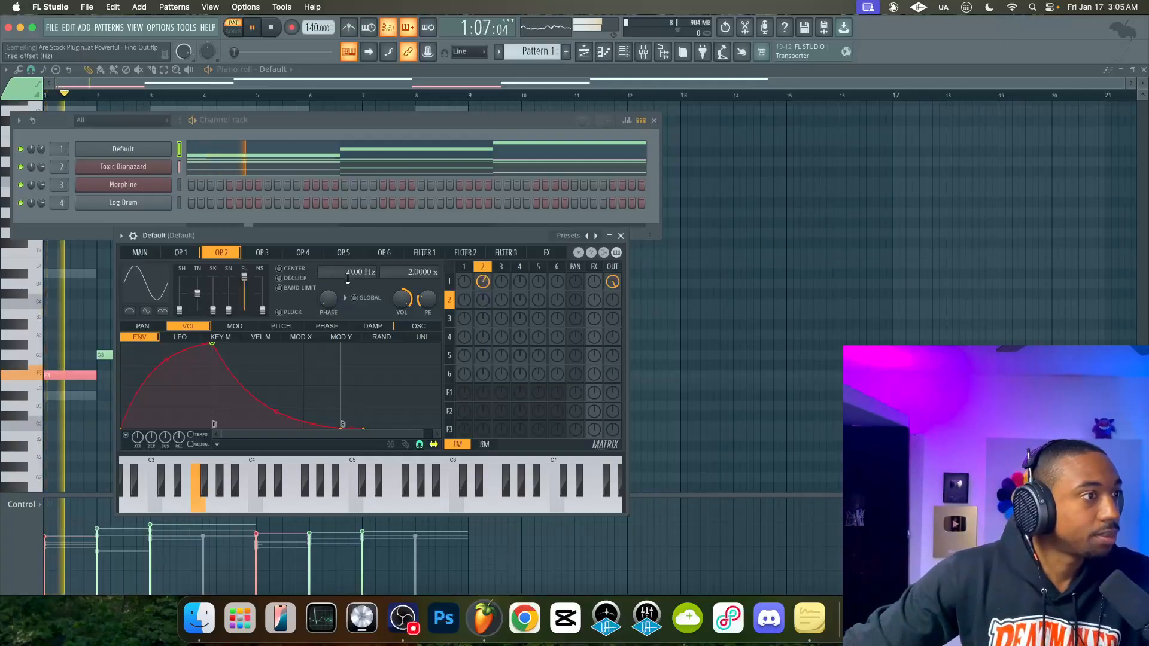
{"action": "key", "text": "space"}
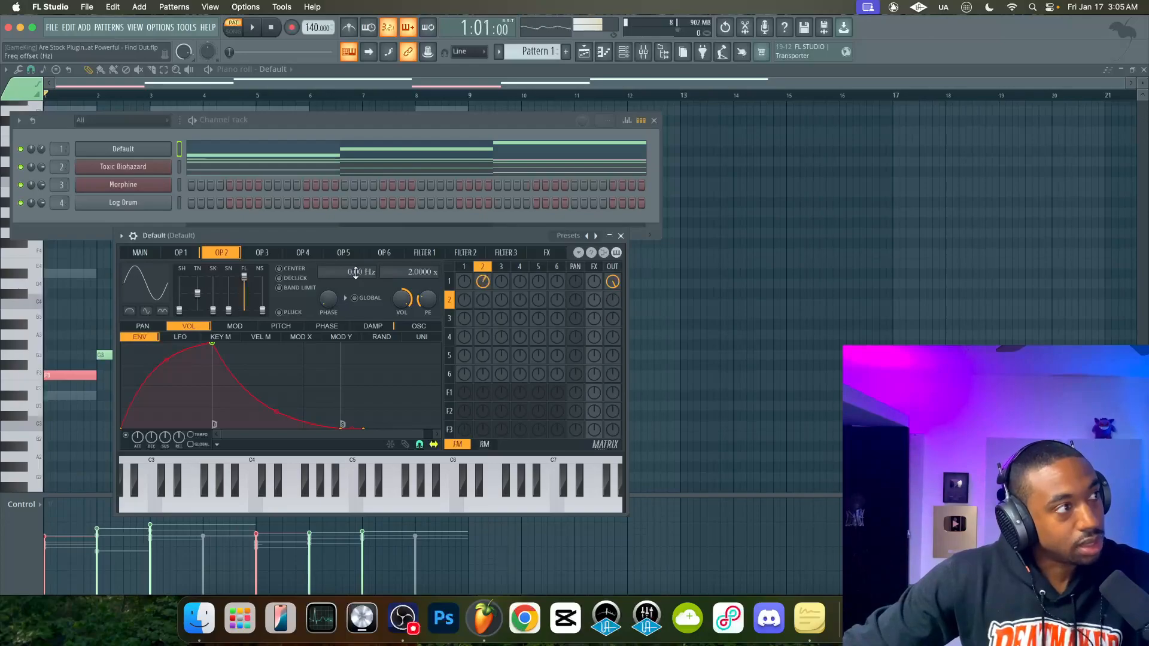
{"action": "key", "text": "space"}
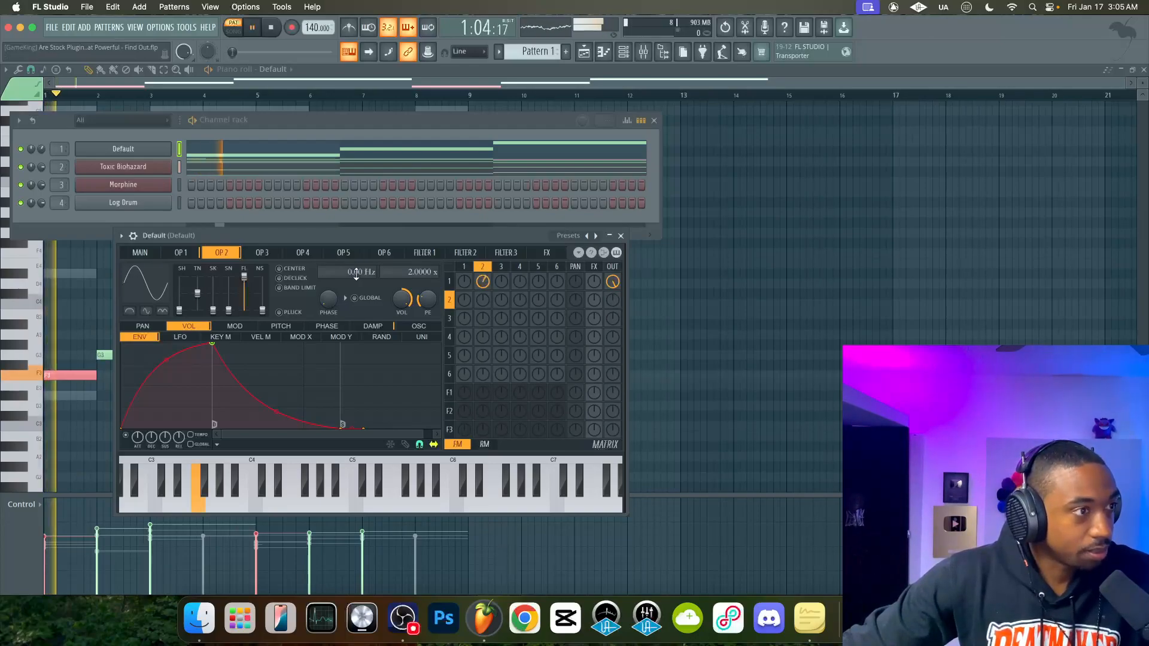
{"action": "key", "text": "space"}
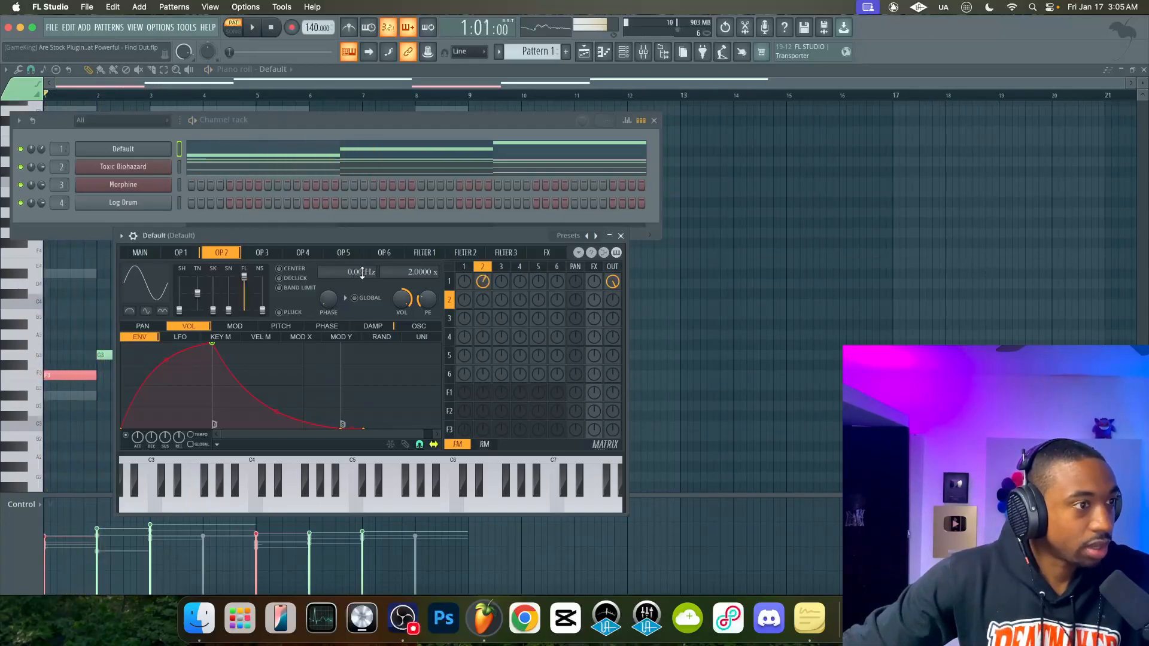
Remove operator 2's modulation of operator 1 and send operator 2 straight to the output while playing the pattern
{"action": "key", "text": "space"}
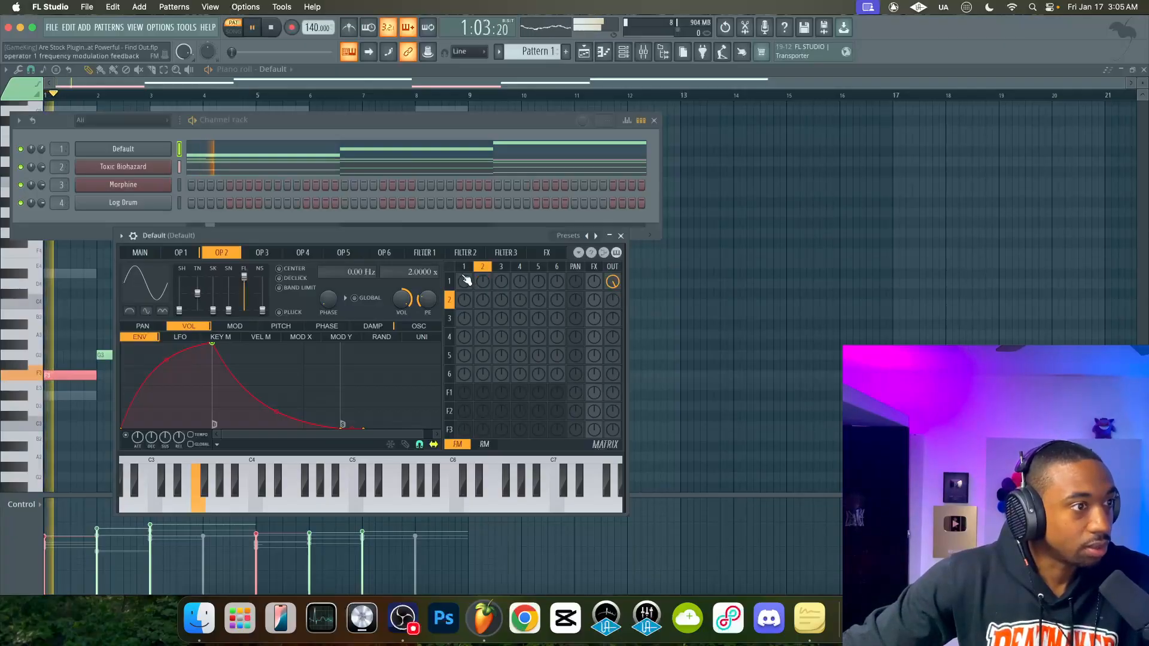
{"action": "left_click", "coordinate": [464, 267]}
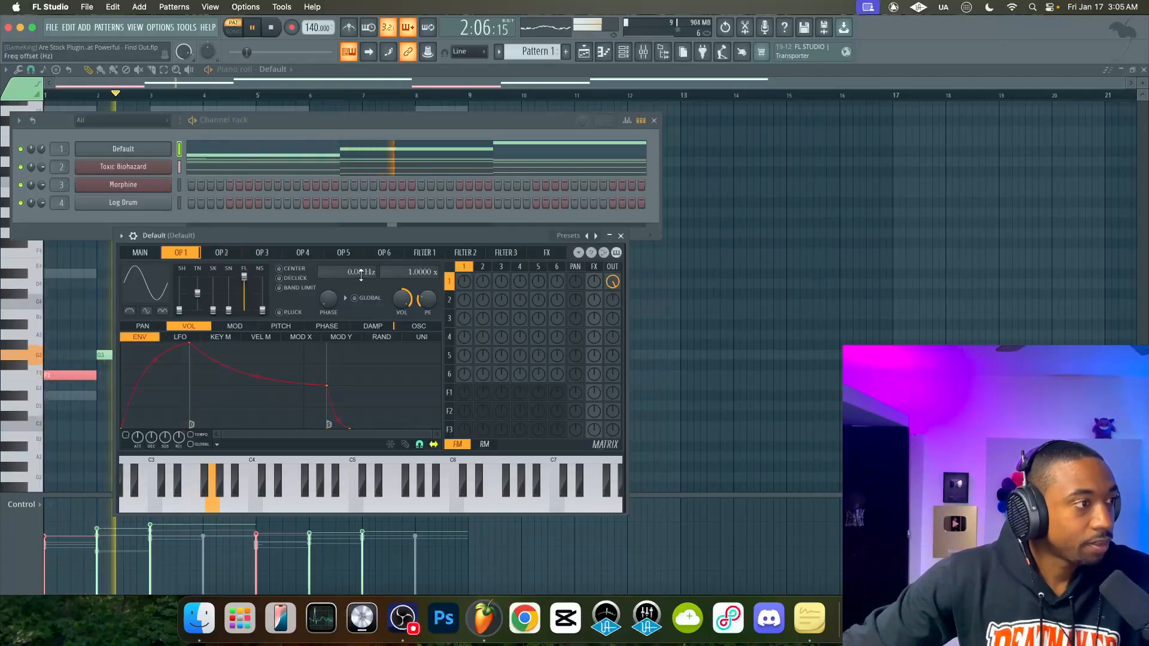
{"action": "key", "text": "space"}
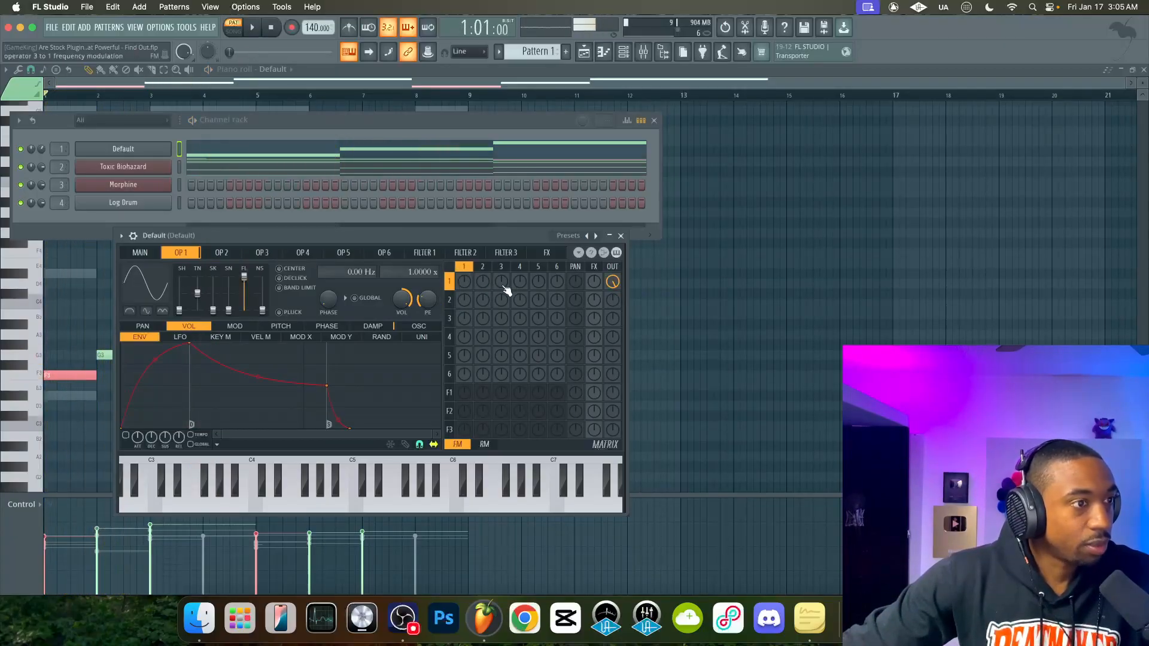
{"action": "left_click", "coordinate": [449, 298]}
{"action": "key", "text": "space"}
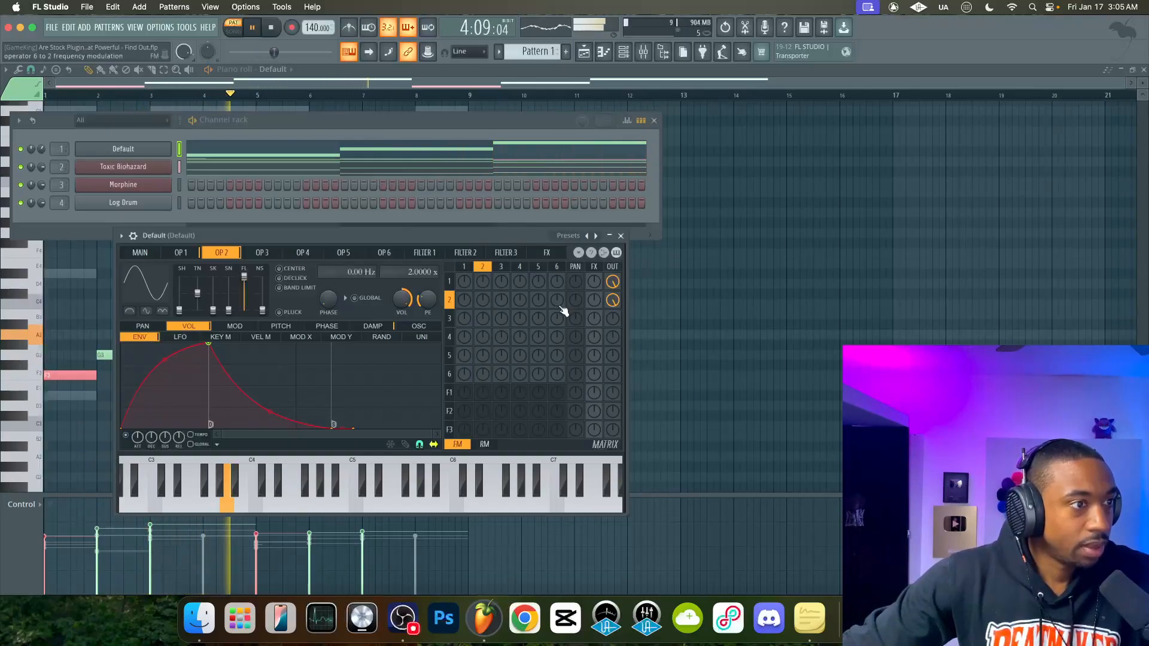
Raise operator 2's frequency modulation feedback in stages to about 98% while auditioning the pattern
{"action": "left_click_drag", "start_coordinate": [482, 300], "coordinate": [482, 295]}
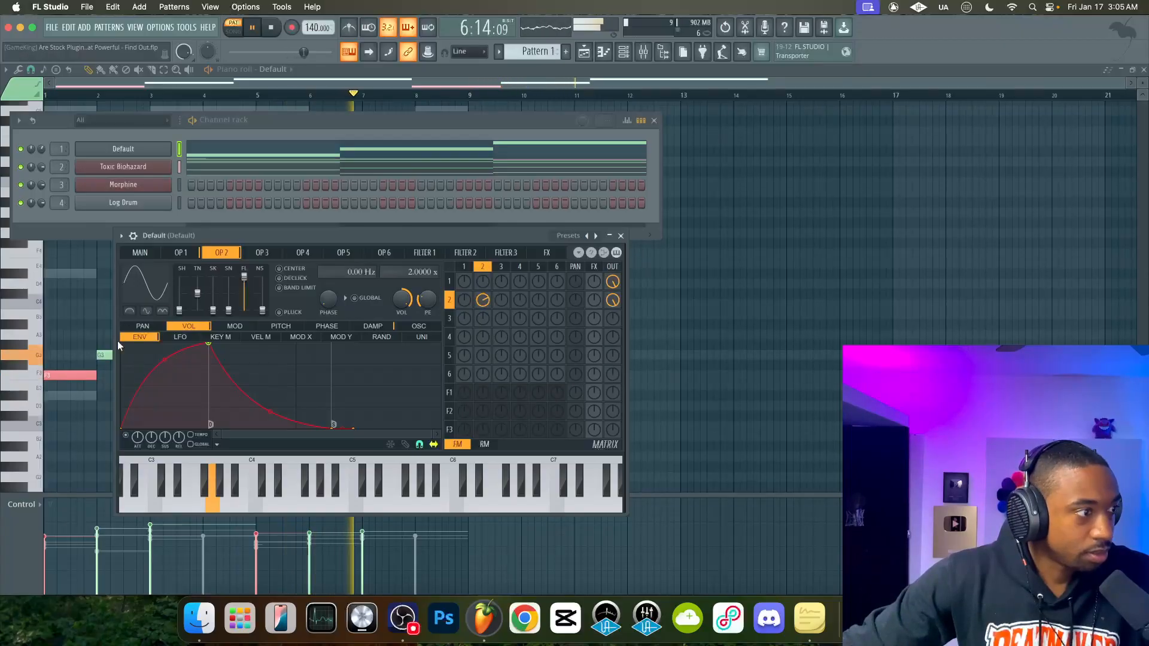
{"action": "left_click_drag", "start_coordinate": [482, 300], "coordinate": [482, 289]}
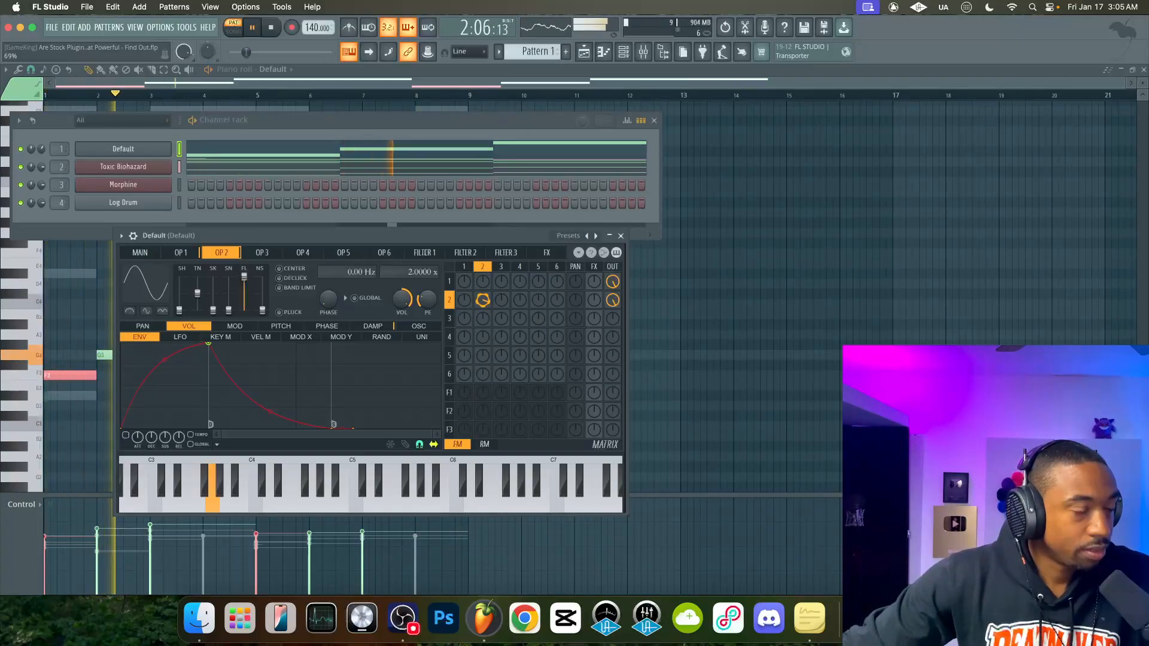
{"action": "key", "text": "space"}
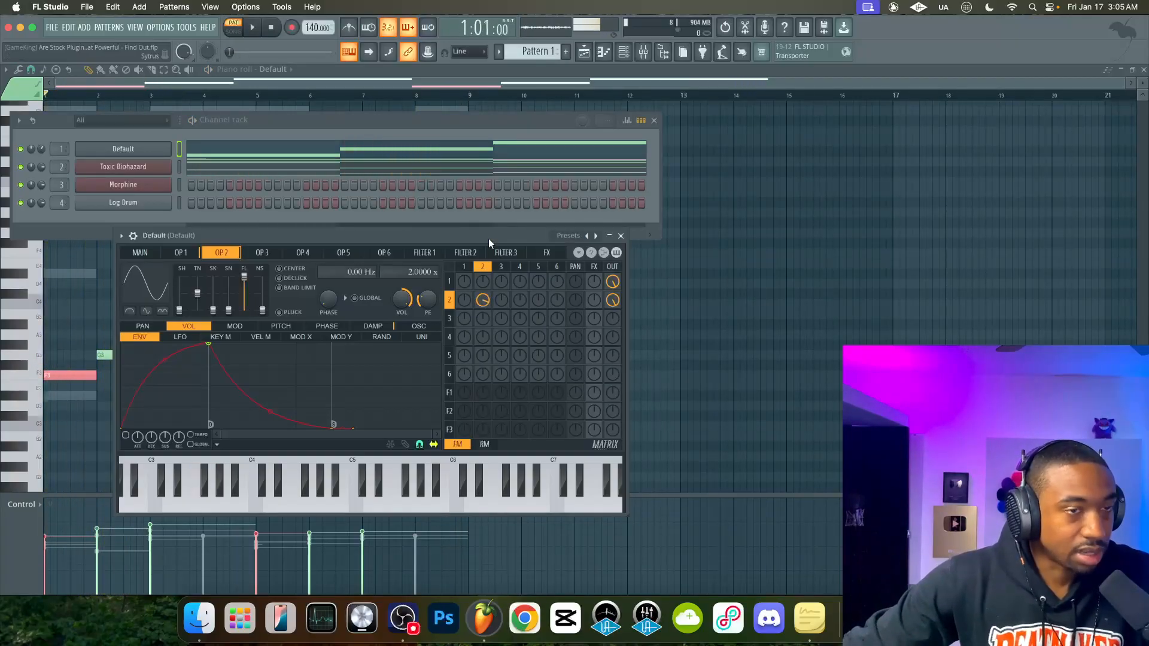
{"action": "key", "text": "space"}
{"action": "left_click_drag", "start_coordinate": [482, 300], "coordinate": [483, 290]}
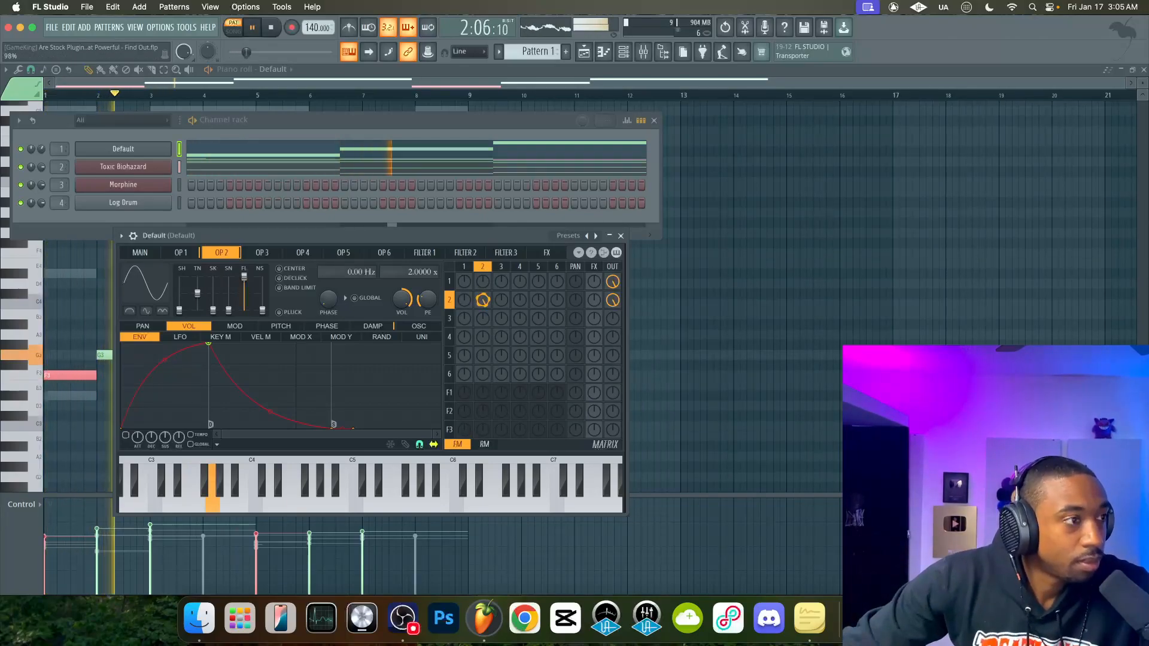
Turn up operator 1's frequency modulation feedback during playback
{"action": "left_click", "coordinate": [462, 297]}
{"action": "left_click_drag", "start_coordinate": [464, 282], "coordinate": [463, 255]}
{"action": "key", "text": "space"}
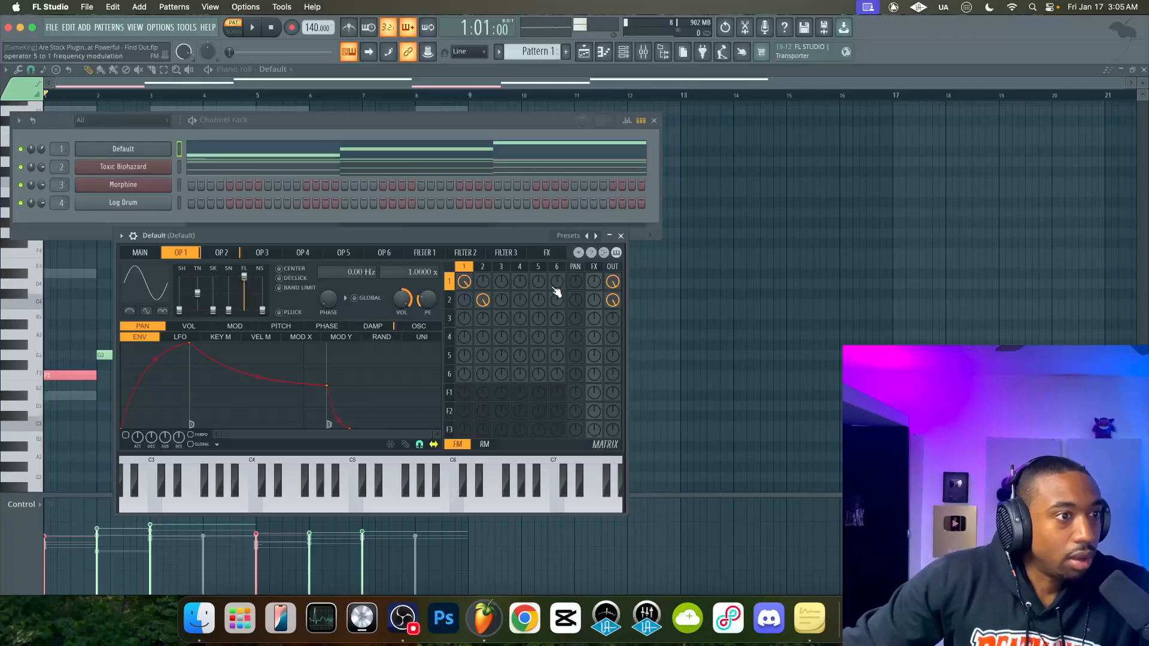
Pan operator 1 to the left and operator 2 to the right, and audition the stereo spread
{"action": "key", "text": "space"}
{"action": "left_click_drag", "start_coordinate": [575, 281], "coordinate": [575, 353]}
{"action": "left_click_drag", "start_coordinate": [576, 302], "coordinate": [576, 233]}
{"action": "key", "text": "space"}
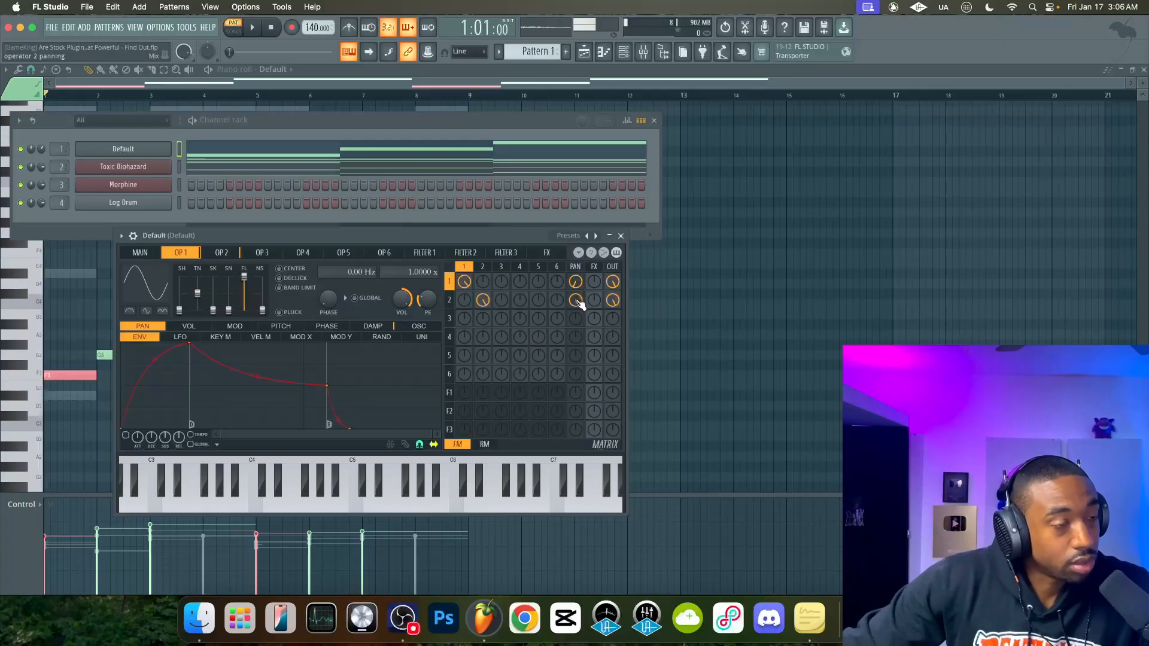
{"action": "key", "text": "space"}
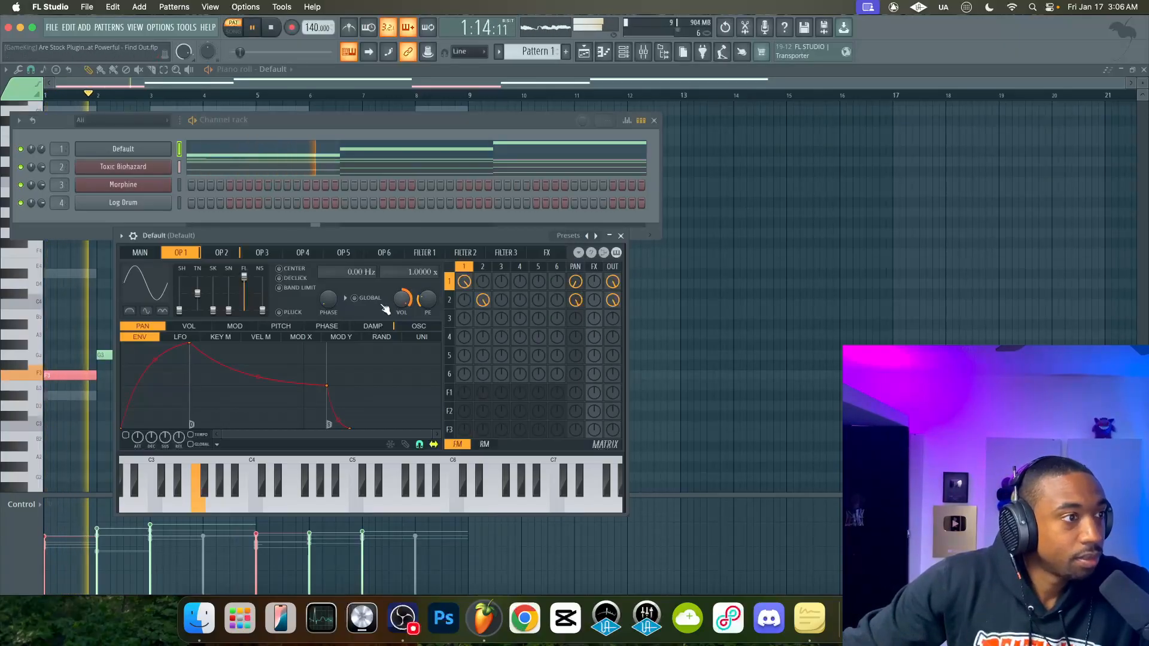
Set operator 1's frequency offset to about -0.08 Hz during playback and switch to operator 2's settings
{"action": "key", "text": "space"}
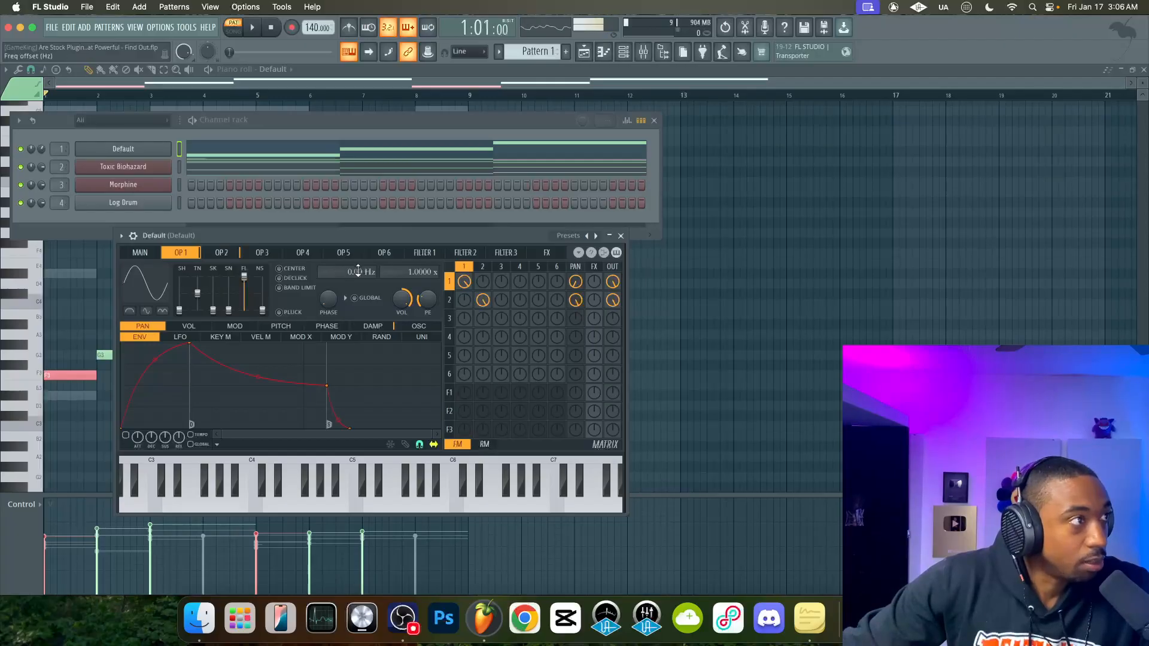
{"action": "key", "text": "space"}
{"action": "scroll", "coordinate": [356, 271], "scroll_direction": "down", "scroll_amount": 1}
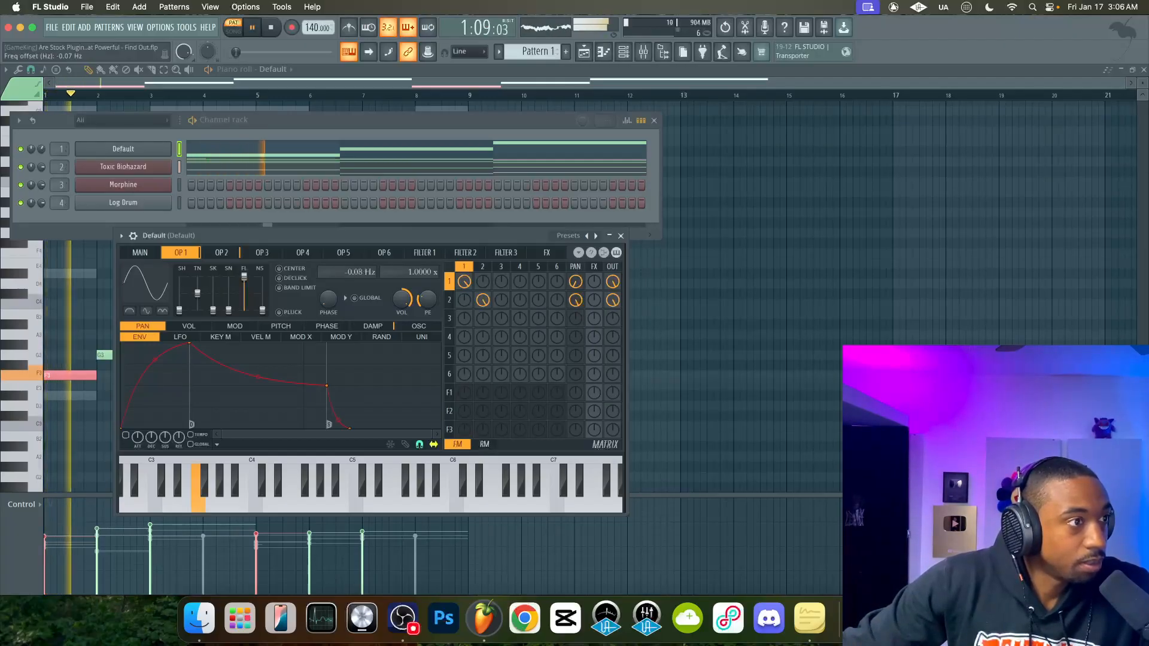
{"action": "key", "text": "space"}
{"action": "left_click", "coordinate": [224, 254]}
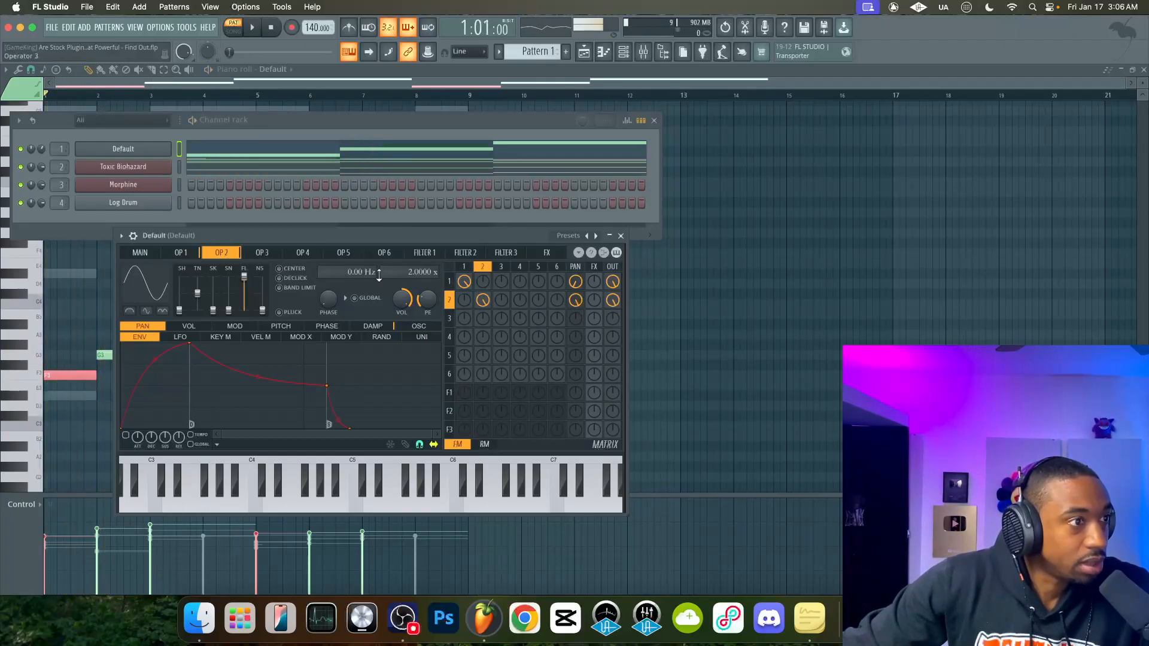
Try raising operator 2's frequency offset up to 3.64 Hz while auditioning the pattern
{"action": "key", "text": "space"}
{"action": "left_click_drag", "start_coordinate": [357, 272], "coordinate": [358, 206]}
{"action": "key", "text": "space"}
{"action": "key", "text": "space"}
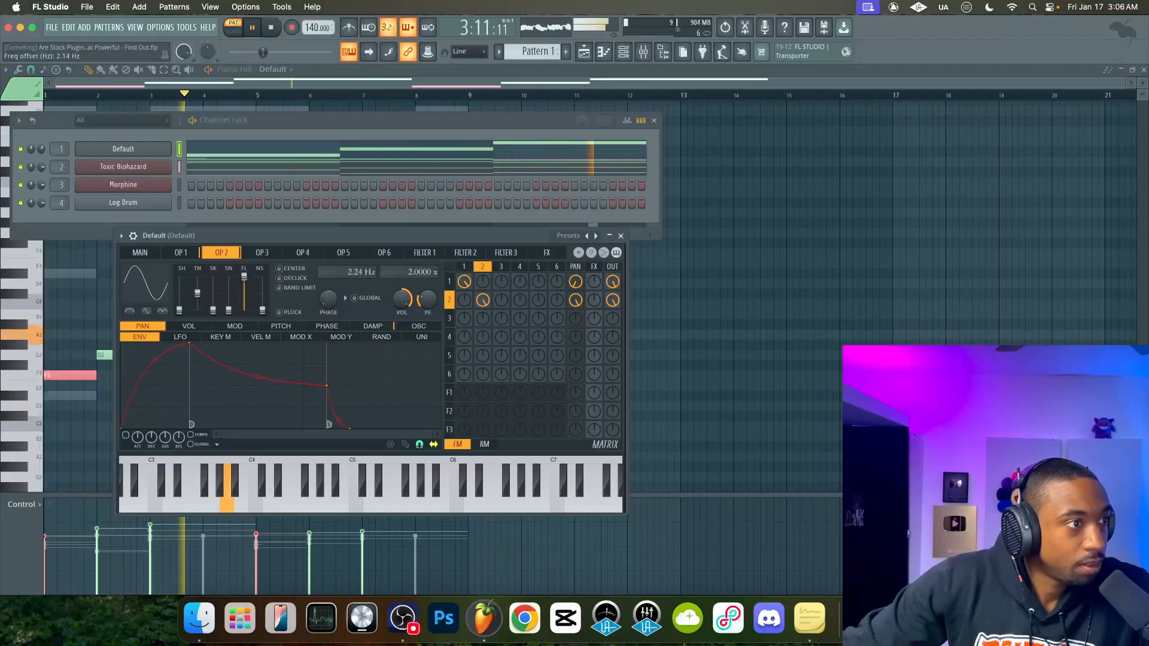
{"action": "key", "text": "space"}
{"action": "key", "text": "space"}
{"action": "left_click_drag", "start_coordinate": [350, 273], "coordinate": [350, 253]}
Reduce both operators' panning, with operator 1 at 50% left, and set operator 2's frequency offset to 0.74 Hz
{"action": "key", "text": "space"}
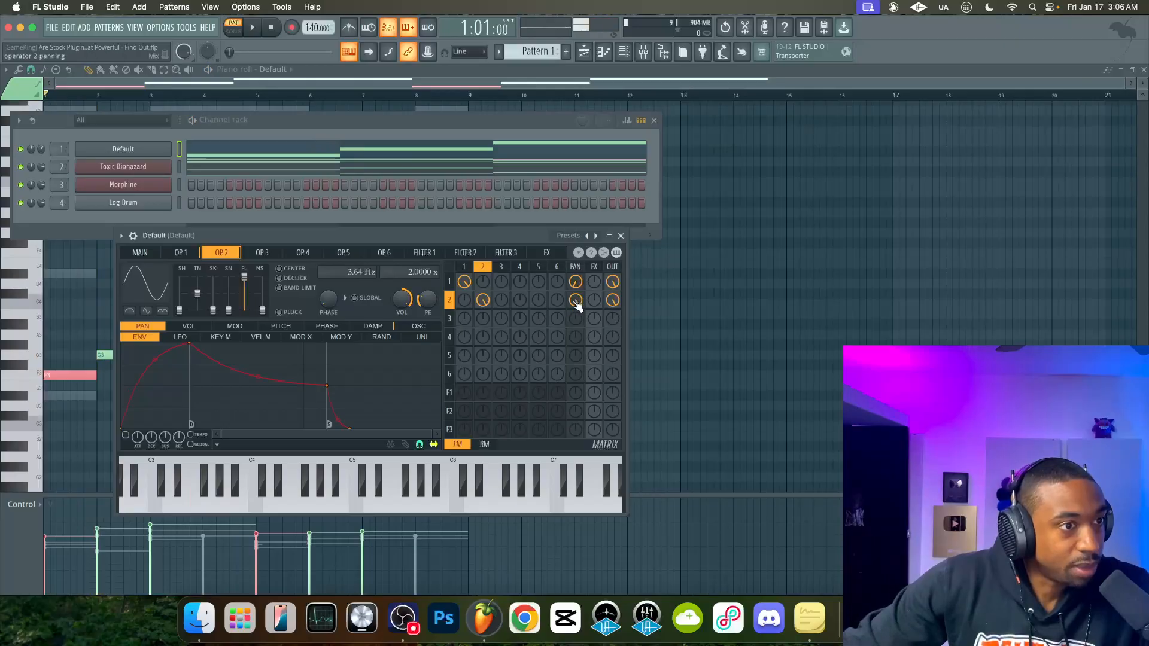
{"action": "key", "text": "space"}
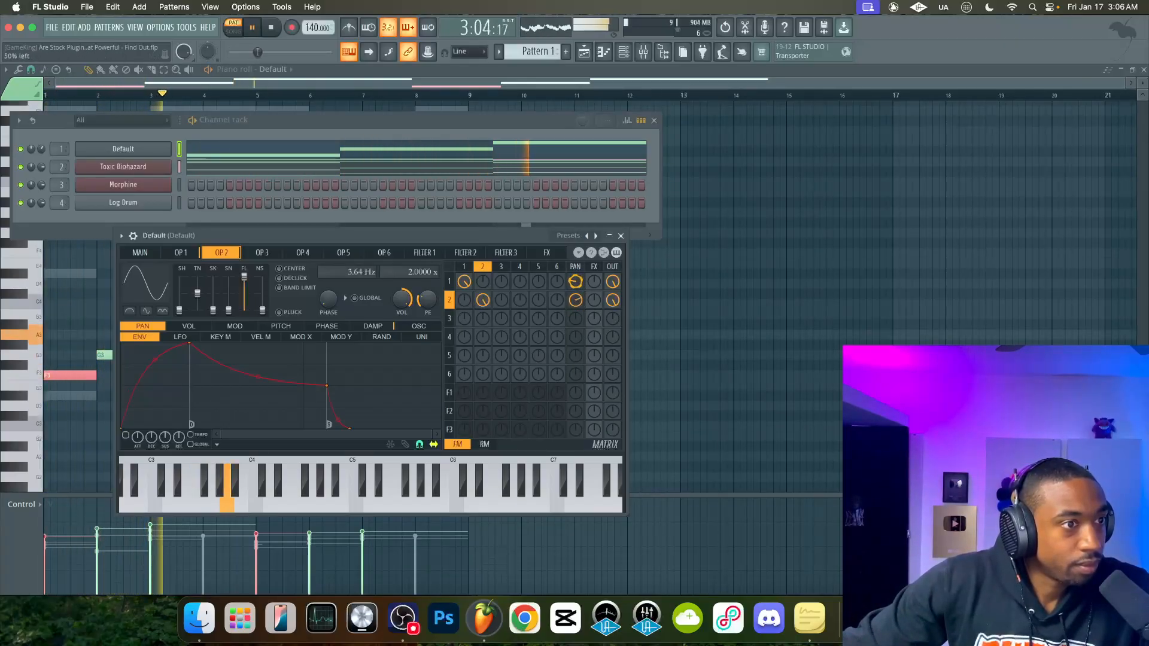
{"action": "left_click_drag", "start_coordinate": [365, 271], "coordinate": [365, 273]}
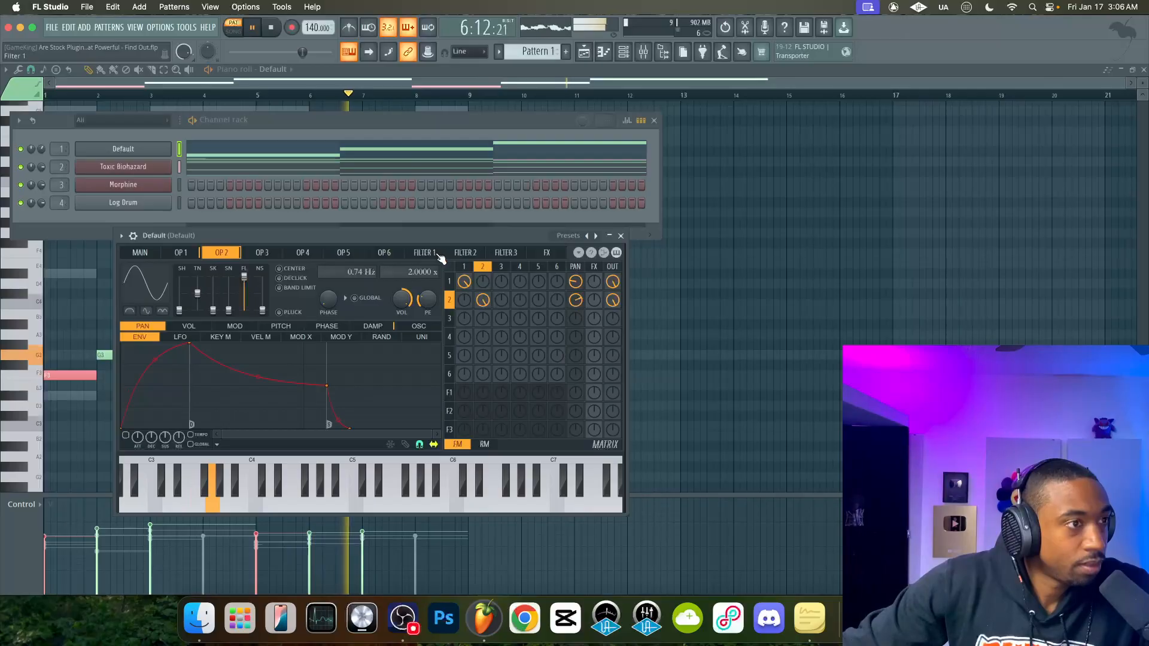
Route operators 1 and 2 through Filter 1 instead of directly to the output, and set its type to Vanilla low pass
{"action": "key", "text": "space"}
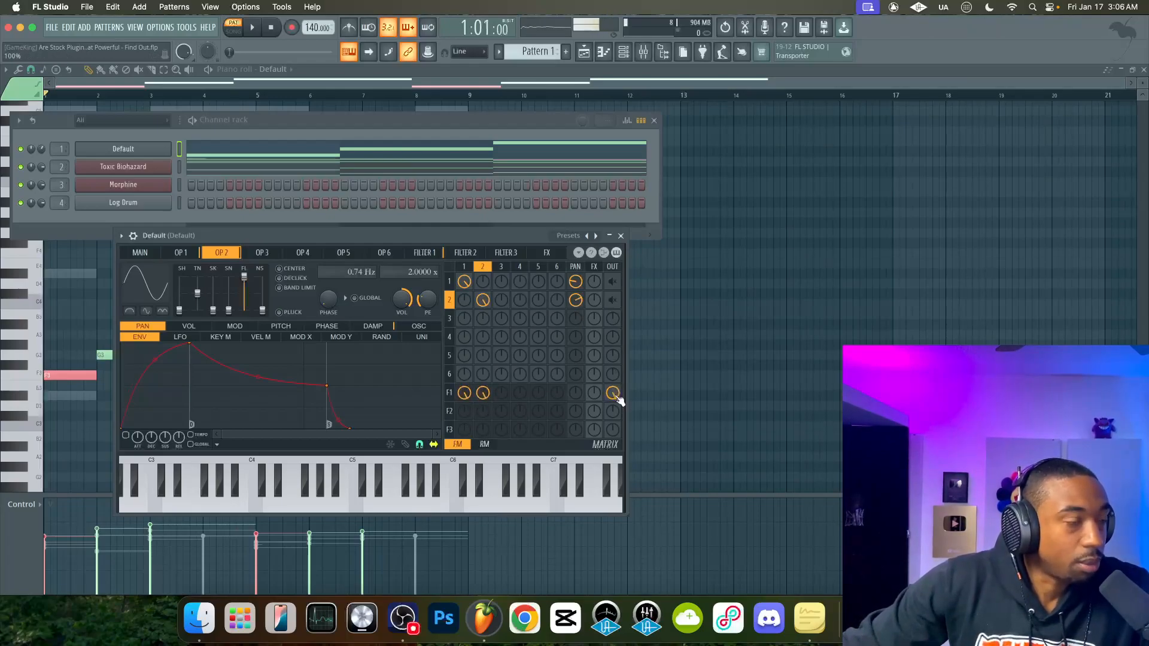
{"action": "left_click", "coordinate": [424, 252]}
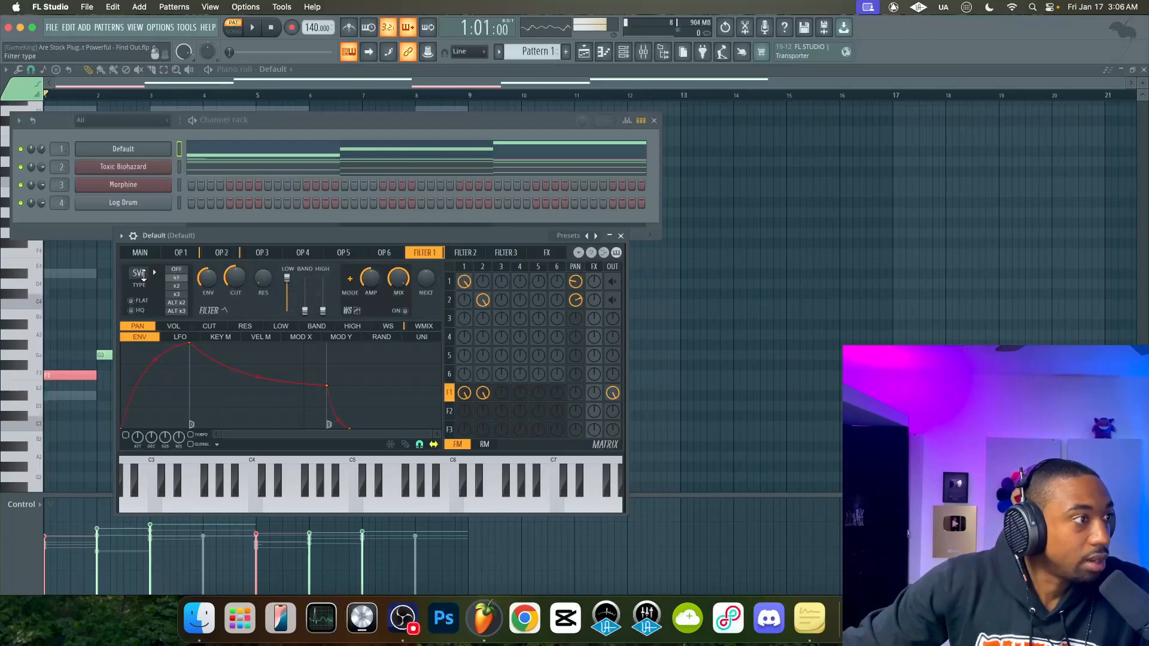
{"action": "left_click", "coordinate": [143, 275]}
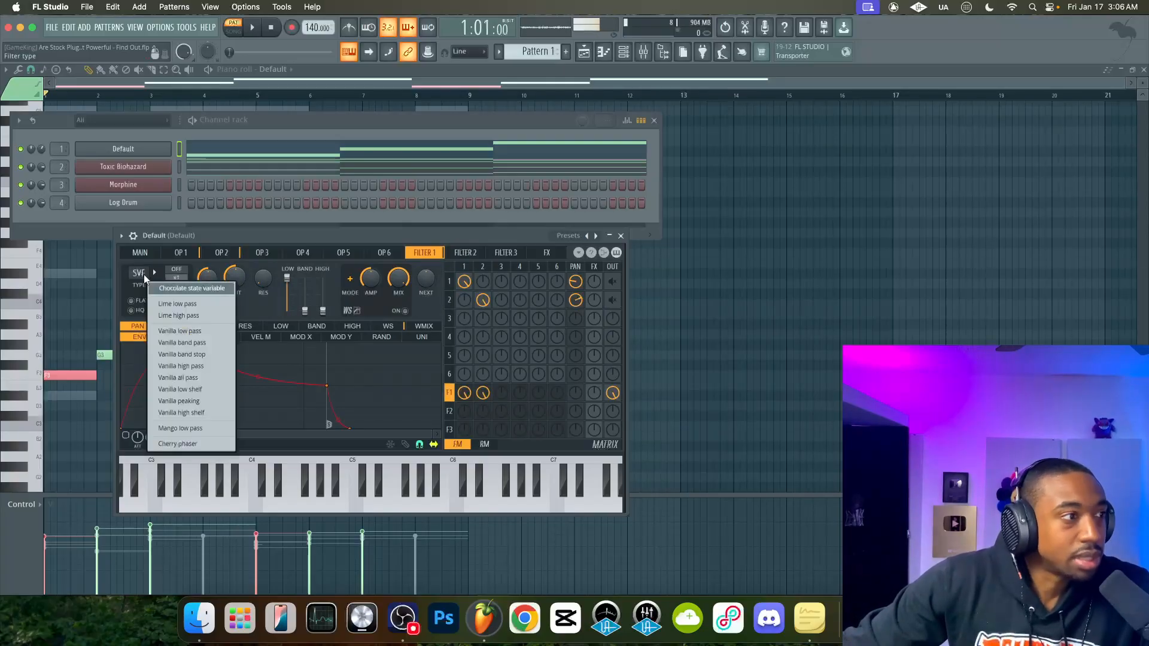
{"action": "left_click", "coordinate": [201, 332]}
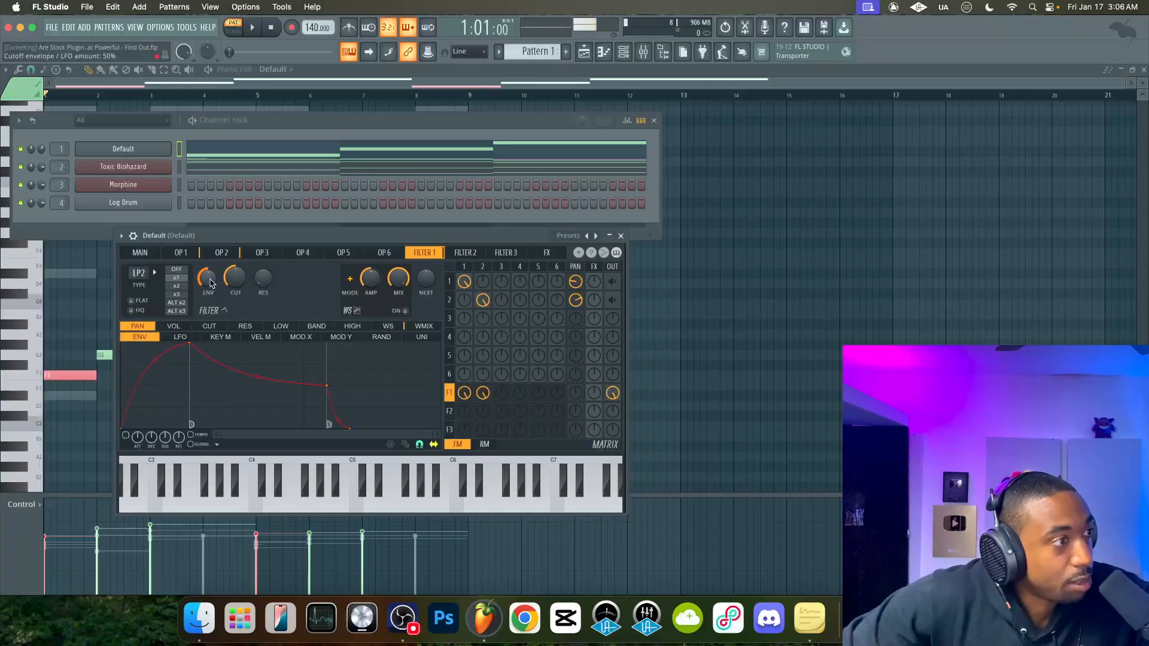
Audition the low-pass filter and raise Filter 1's cutoff while the pattern plays
{"action": "key", "text": "space"}
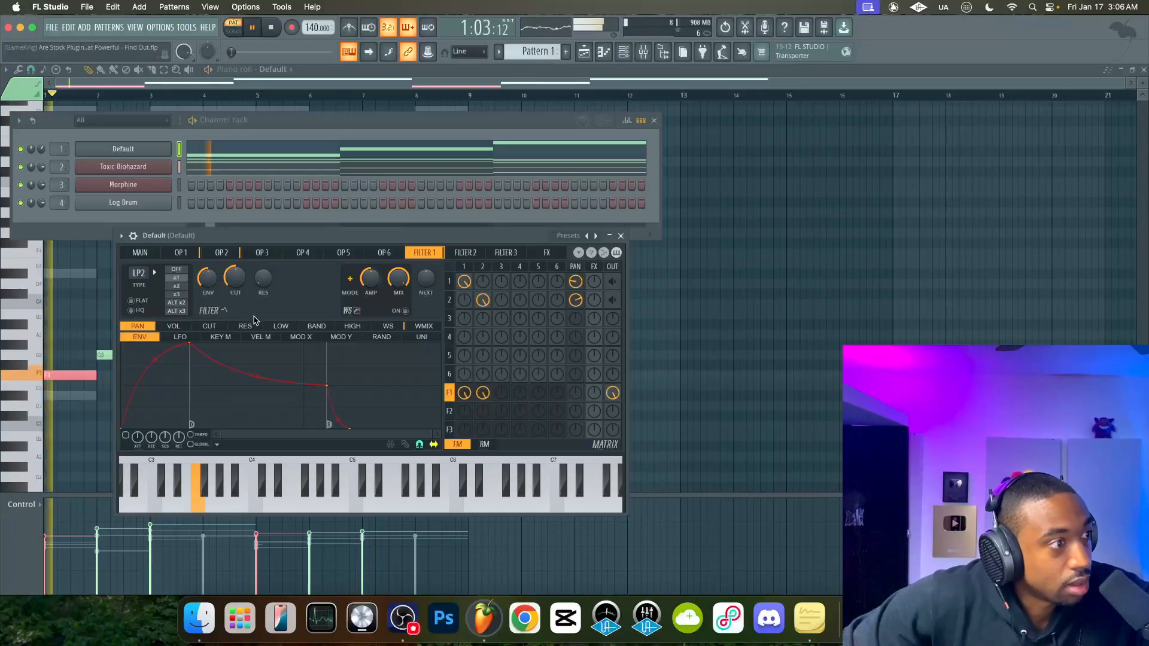
{"action": "key", "text": "space"}
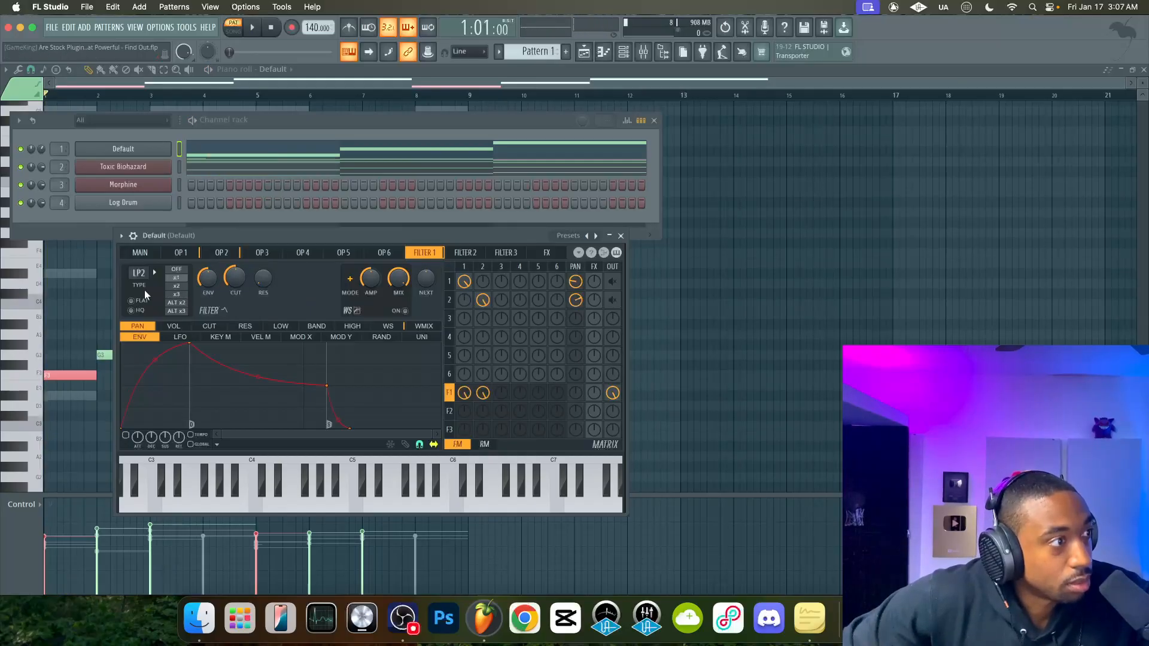
{"action": "key", "text": "space"}
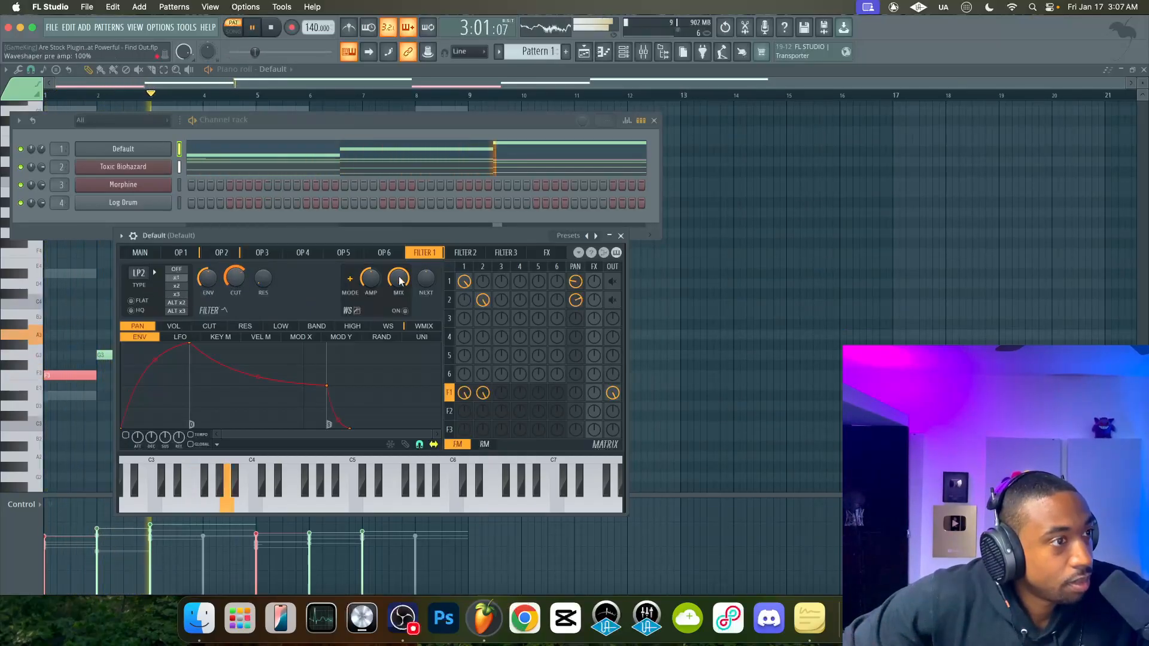
{"action": "key", "text": "space"}
Send Filter 1 to the effects section at about 48%, play the pattern and return to the Filter 1 settings
{"action": "key", "text": "space"}
{"action": "left_click", "coordinate": [546, 251]}
{"action": "key", "text": "space"}
{"action": "key", "text": "space"}
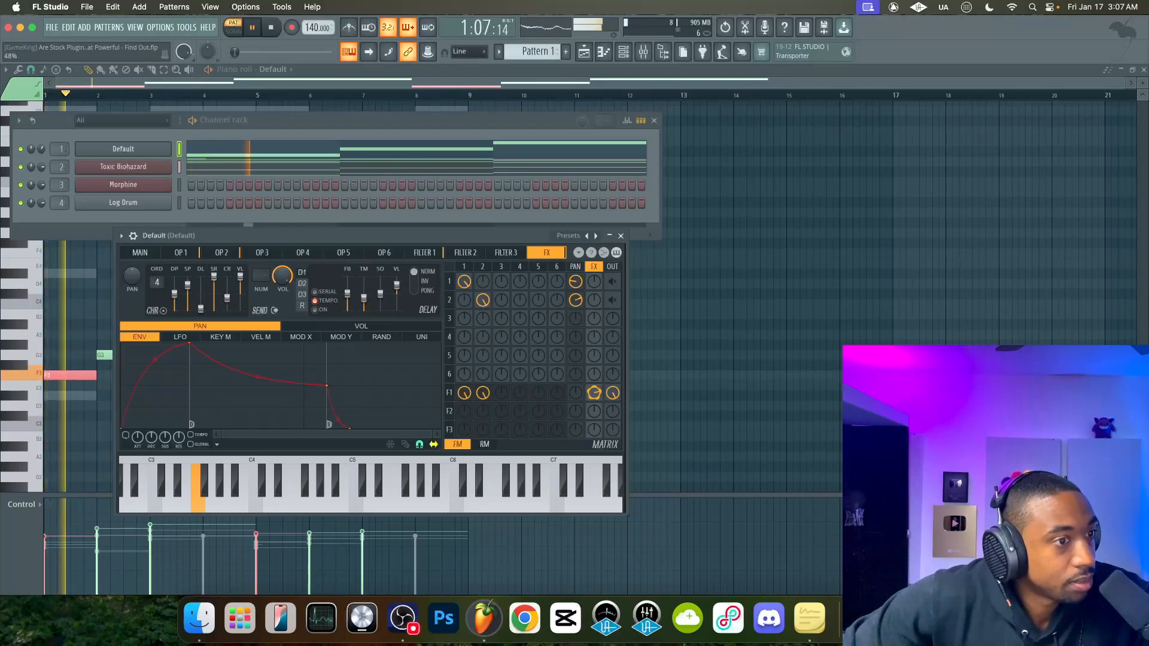
{"action": "left_click", "coordinate": [423, 253]}
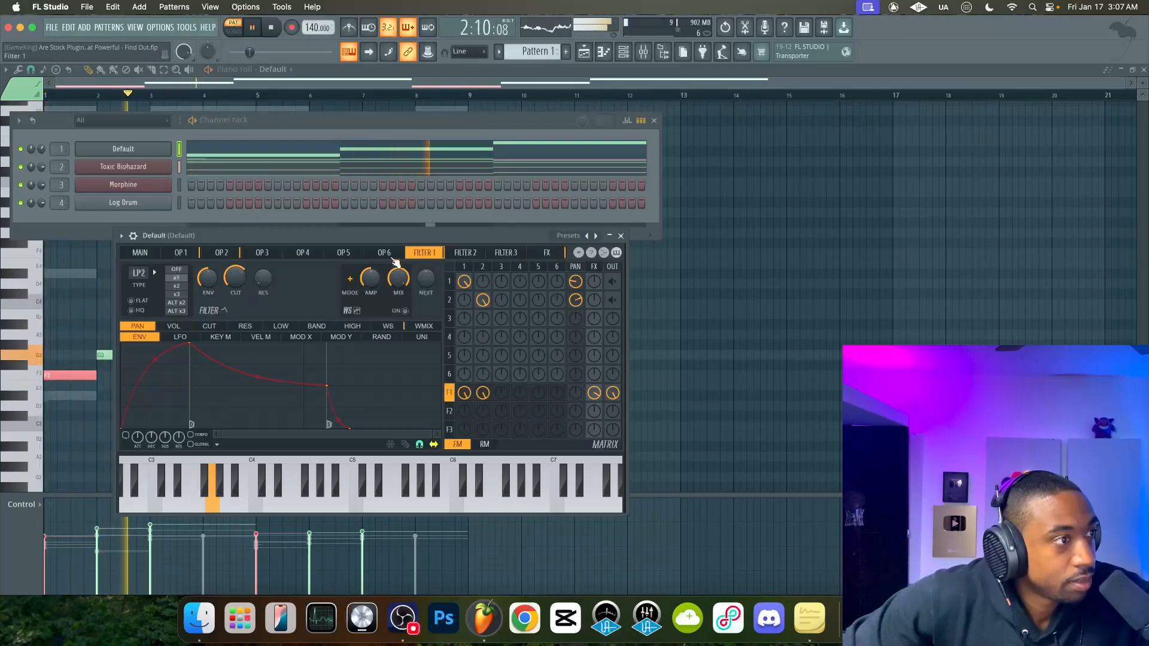
Enable Porta and Mono on the Sytrus bass channel and lengthen all its notes slightly so that they overlap
{"action": "left_click", "coordinate": [132, 235]}
{"action": "key", "text": "space"}
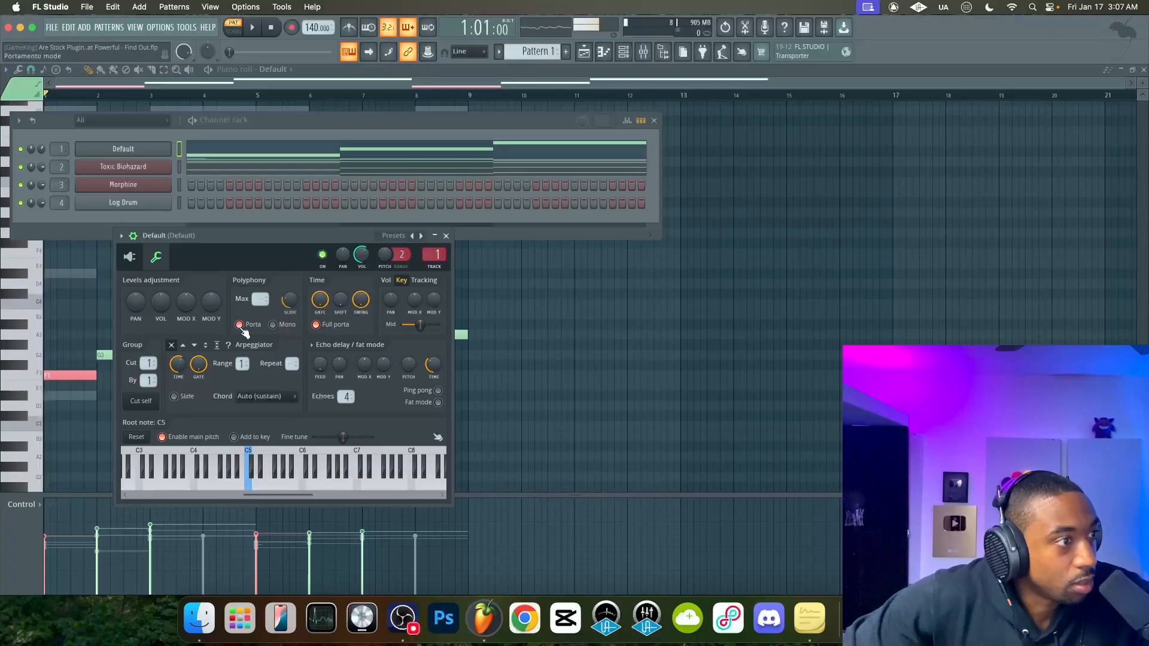
{"action": "left_click", "coordinate": [272, 324]}
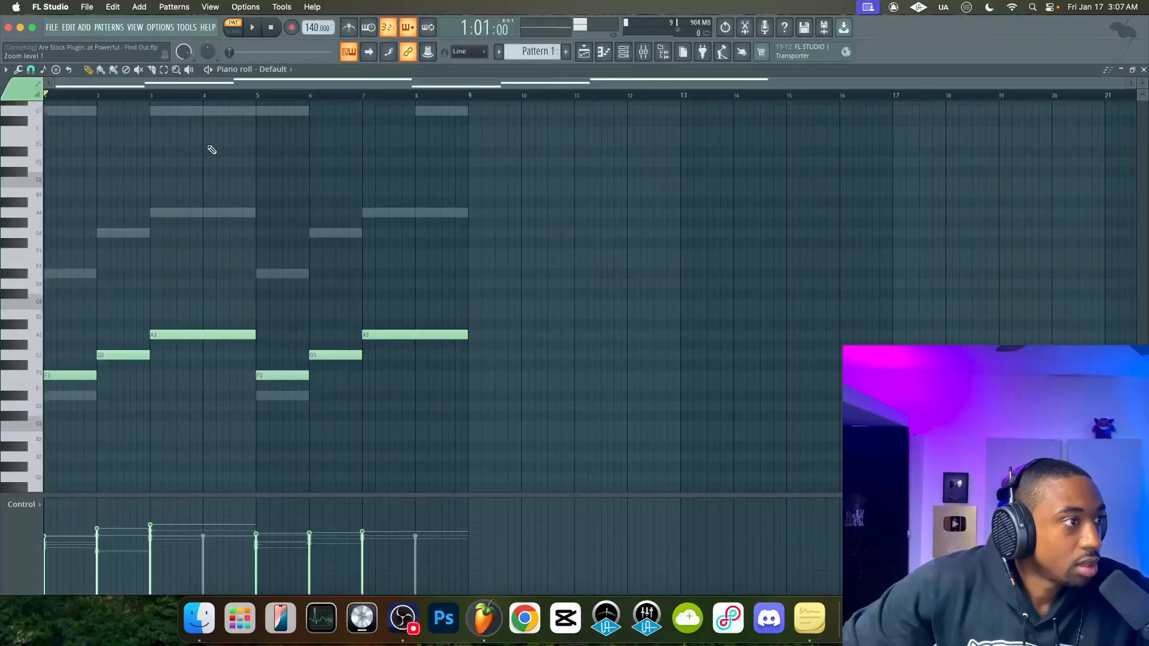
{"action": "key", "text": "super+a"}
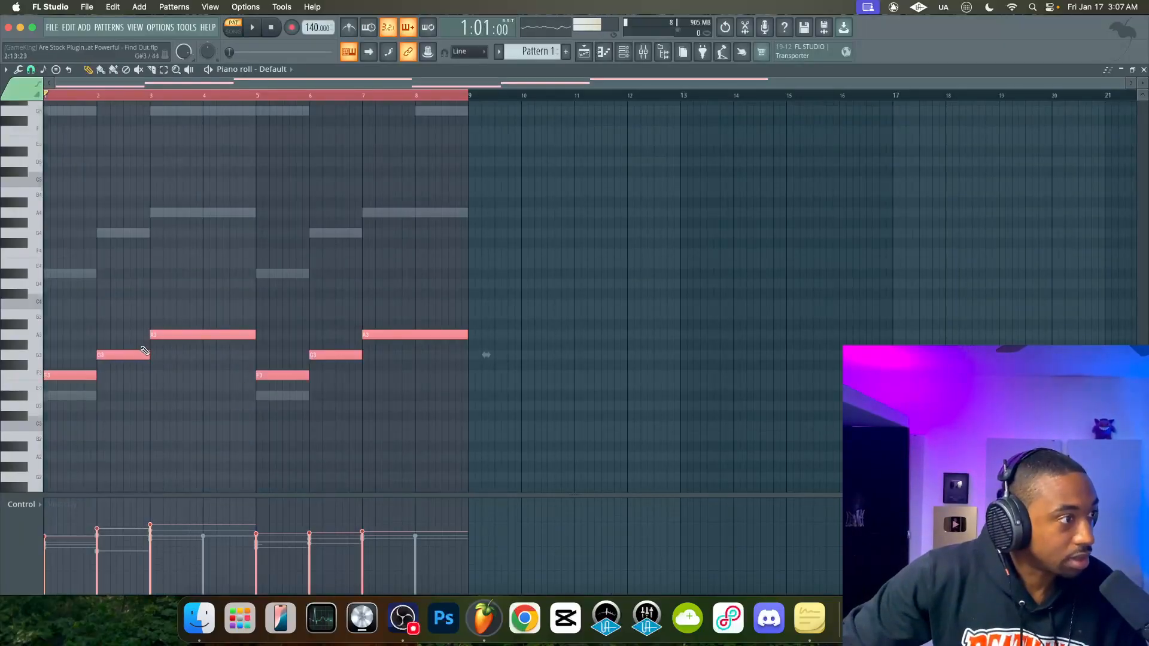
{"action": "key", "text": "space"}
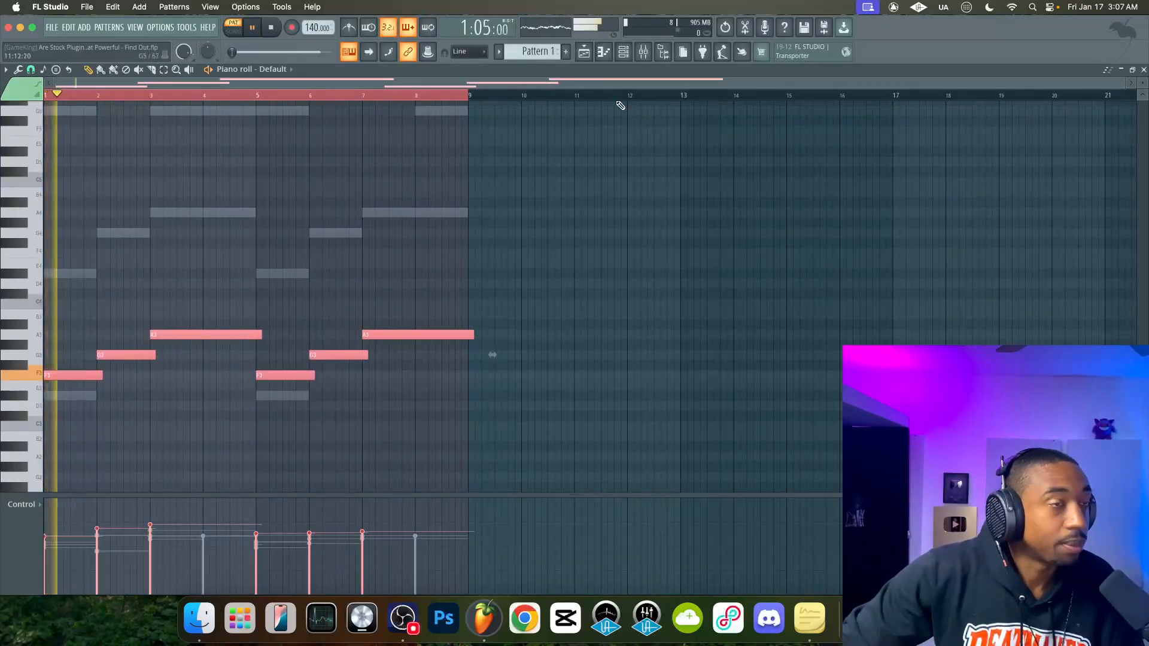
Adjust the Sytrus bass channel's portamento slide time and play the pattern to hear the glides
{"action": "key", "text": "F6"}
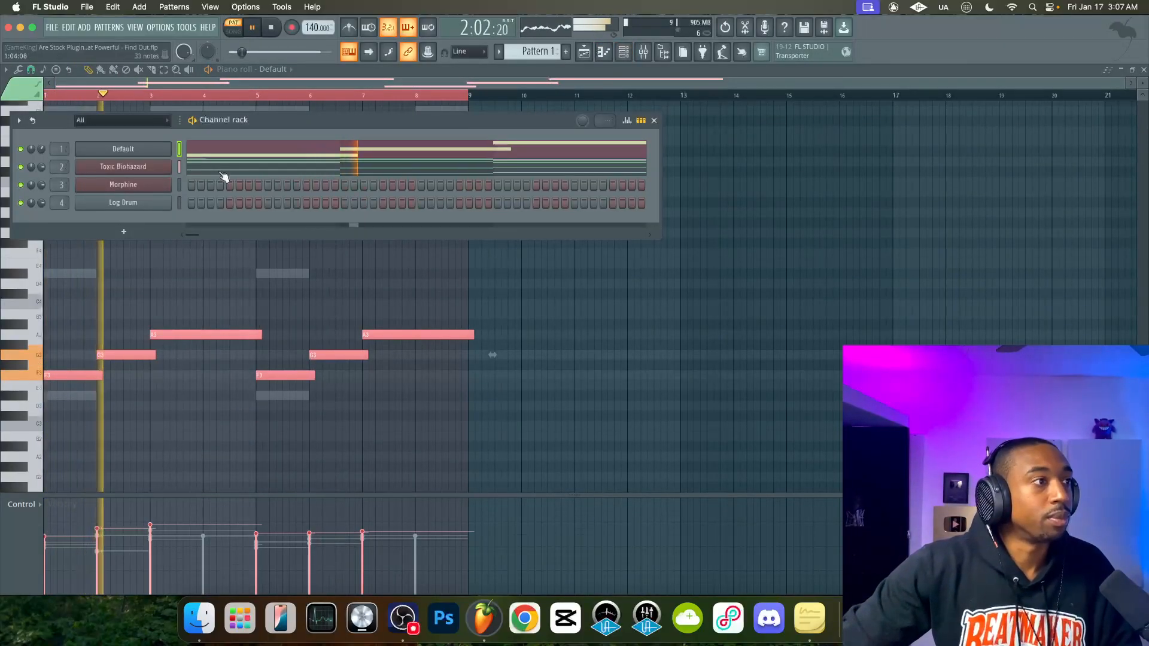
{"action": "left_click", "coordinate": [146, 150]}
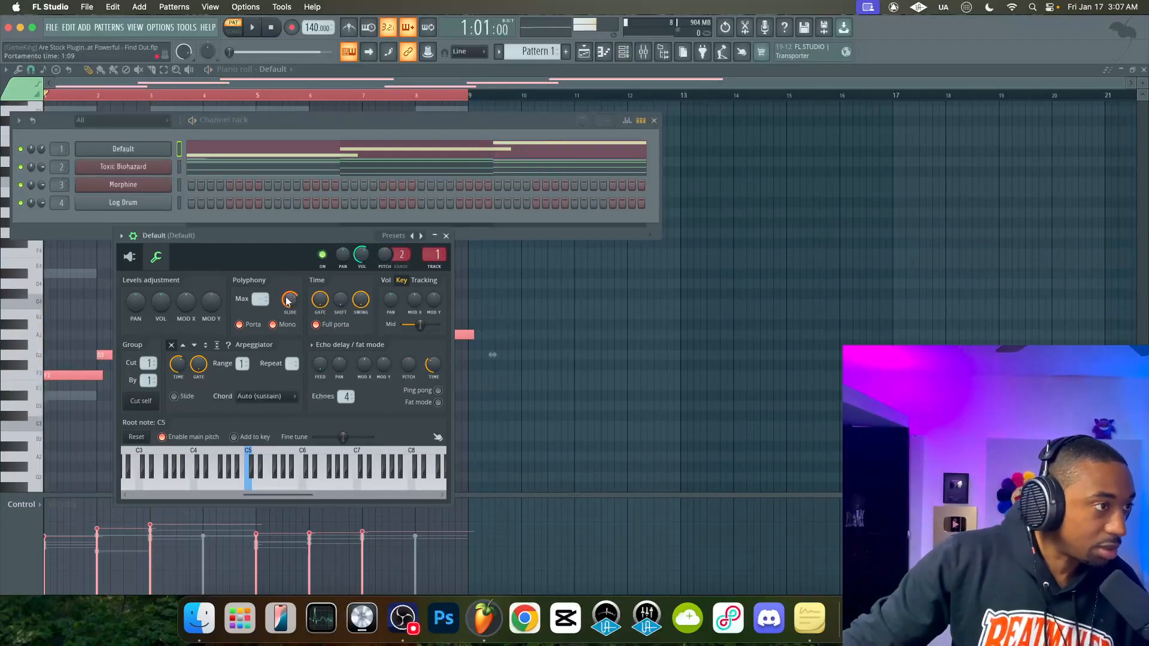
{"action": "key", "text": "space"}
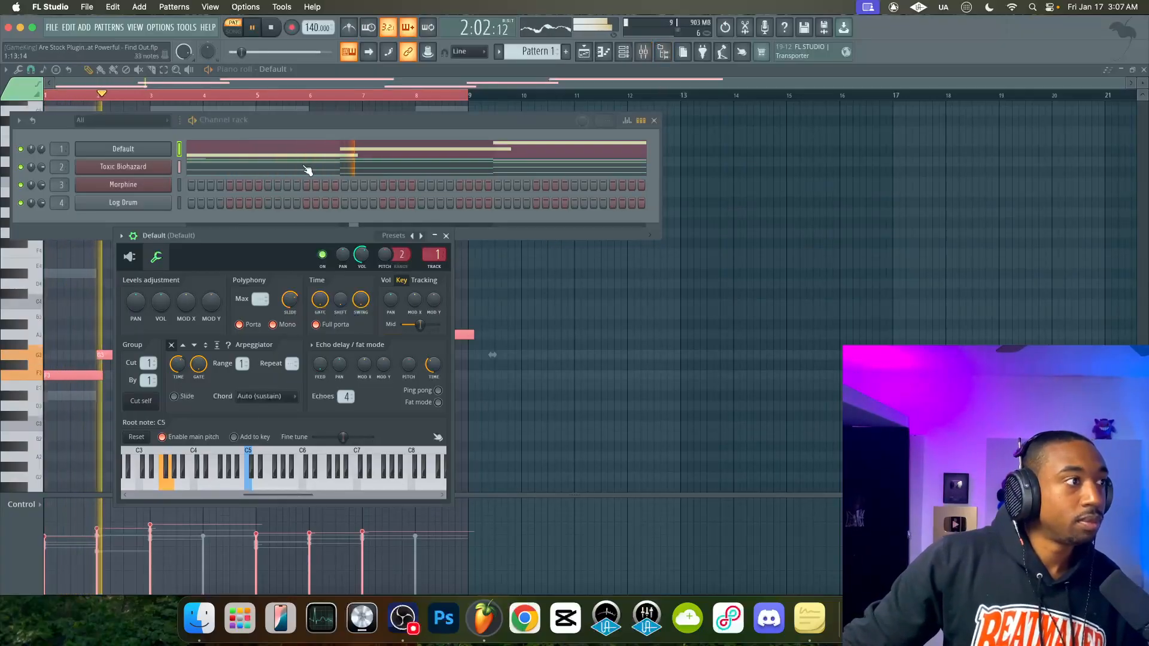
Transpose the Sytrus bass notes down one octave, trim the last note to end at bar 9, and save
{"action": "right_click", "coordinate": [487, 323]}
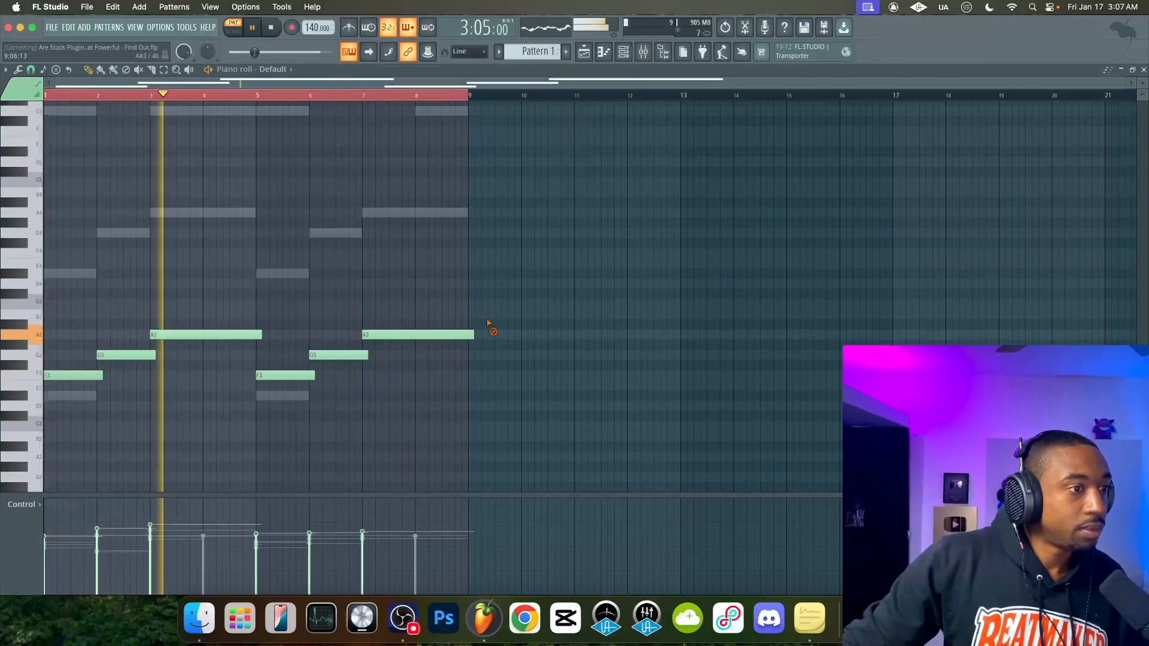
{"action": "key", "text": "super+Down"}
{"action": "key", "text": "super+s"}
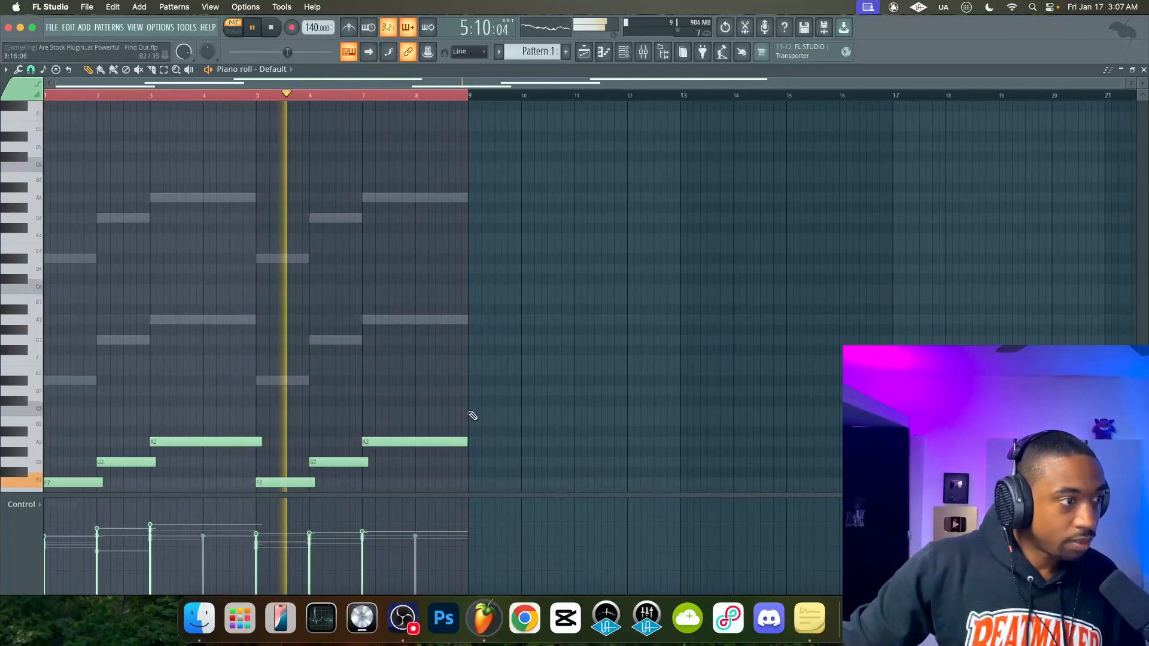
Stop playback and copy the Toxic Biohazard notes to the Morphine channel
{"action": "left_click", "coordinate": [631, 57]}
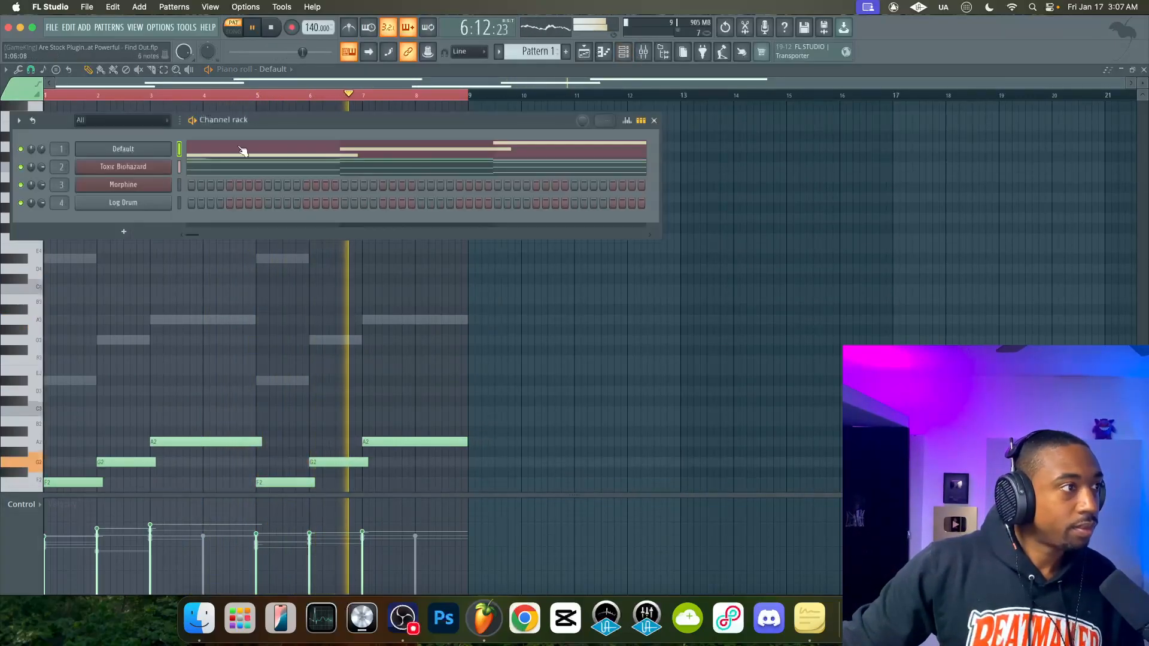
{"action": "left_click", "coordinate": [179, 187]}
{"action": "left_click", "coordinate": [179, 167]}
{"action": "key", "text": "space"}
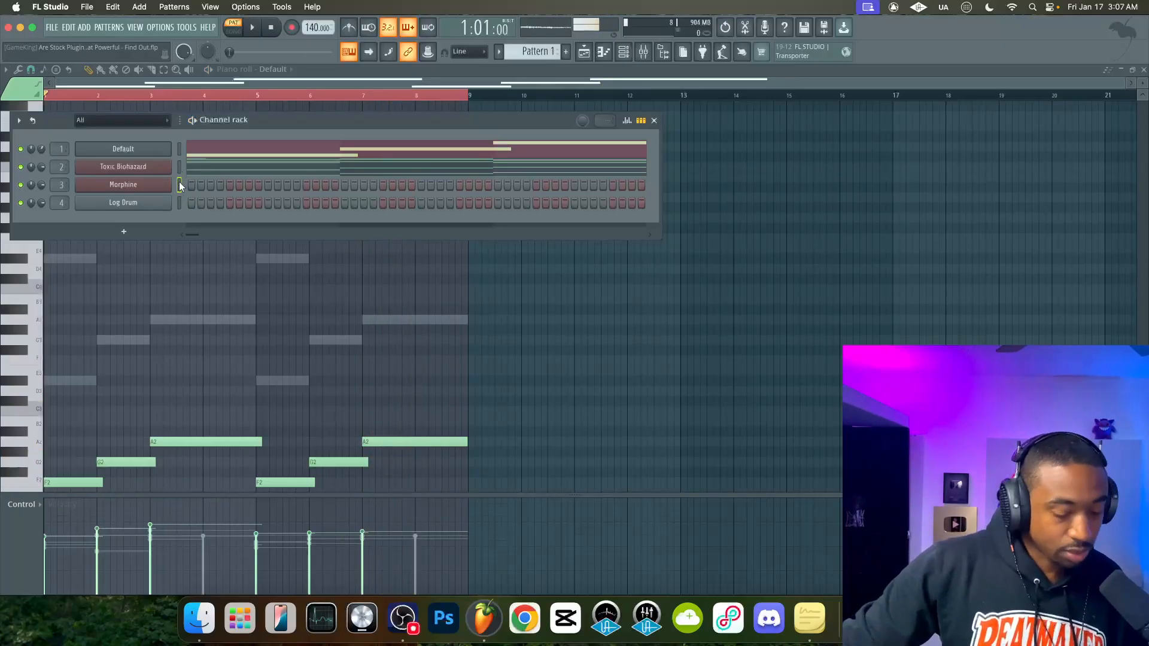
Load the KBD Crystal EP FG preset from the Keyboards bank into Morphine and close the synth
{"action": "left_click", "coordinate": [153, 183]}
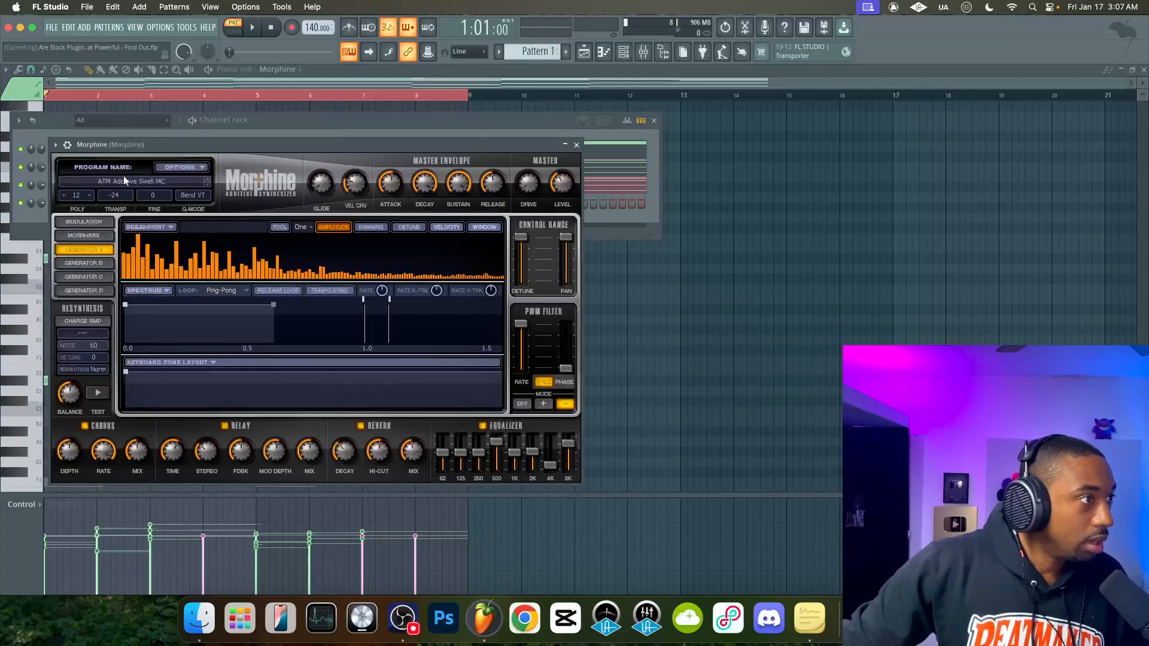
{"action": "left_click", "coordinate": [124, 181]}
{"action": "left_click", "coordinate": [243, 270]}
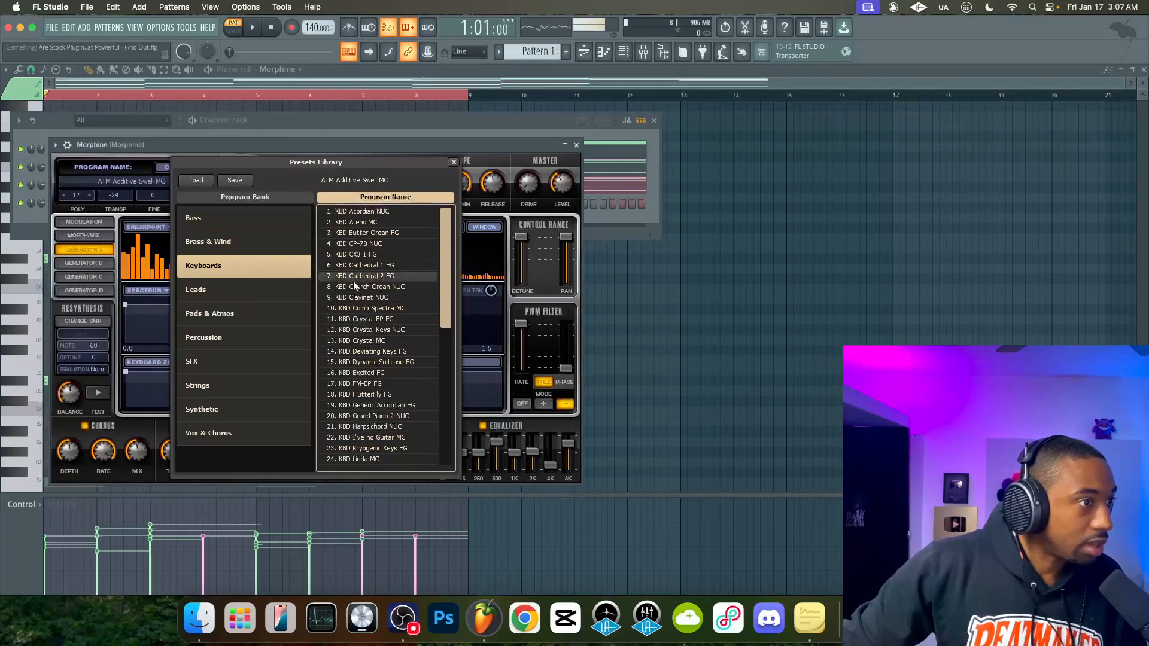
{"action": "double_click", "coordinate": [386, 319]}
{"action": "left_click", "coordinate": [576, 145]}
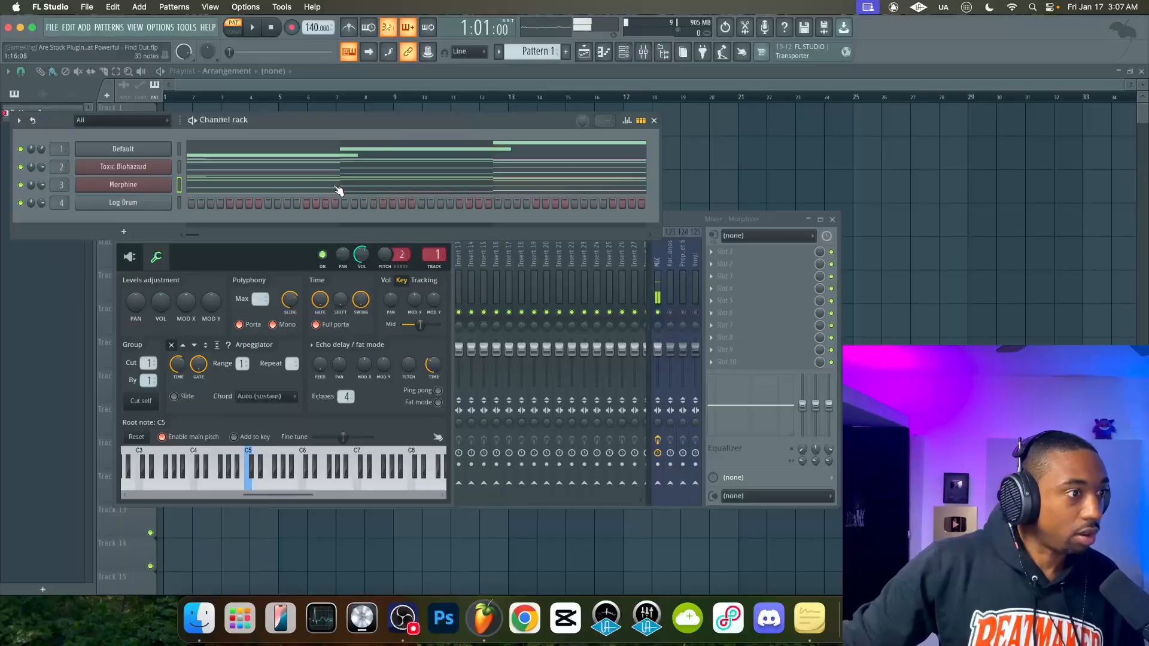
Transpose the Morphine notes up one octave, delete their two low bass lines, and play the pattern
{"action": "left_click", "coordinate": [339, 190]}
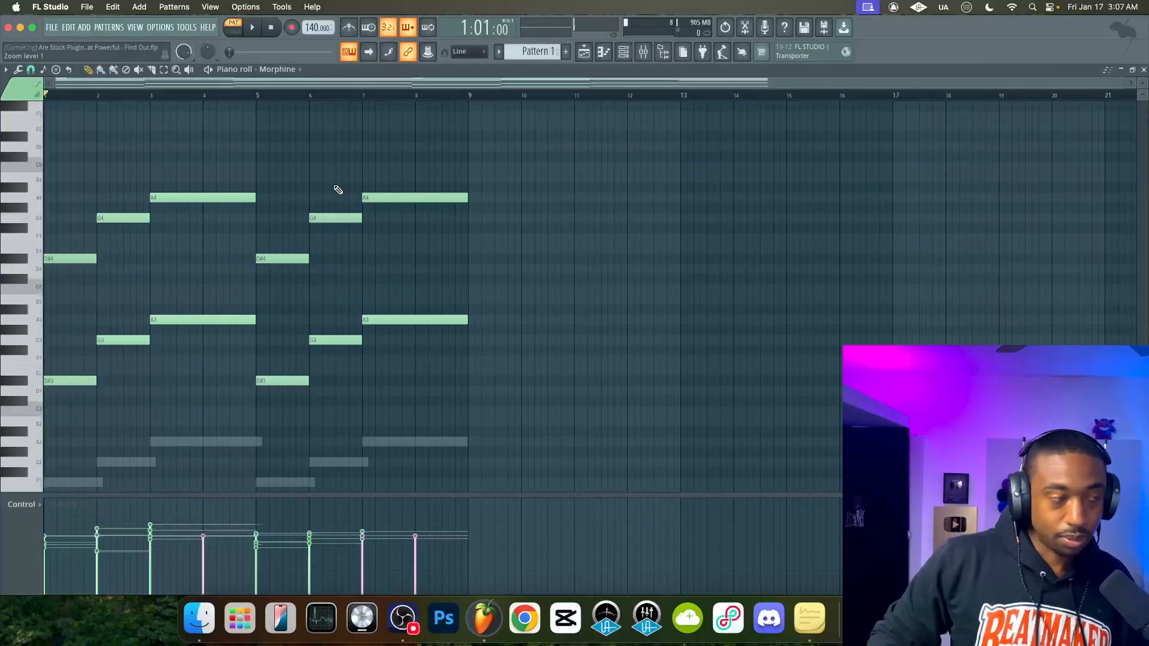
{"action": "scroll", "coordinate": [338, 190], "scroll_direction": "up", "scroll_amount": 6}
{"action": "left_click_drag", "start_coordinate": [459, 250], "coordinate": [45, 489]}
{"action": "scroll", "coordinate": [484, 385], "scroll_direction": "down", "scroll_amount": 2}
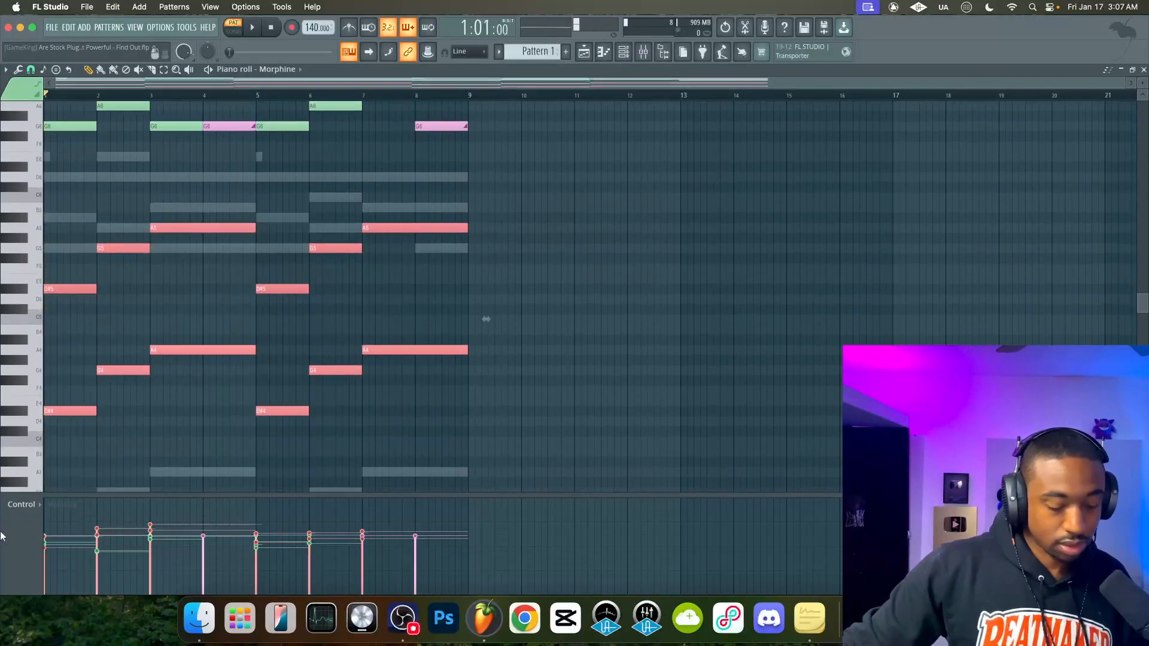
{"action": "key", "text": "Delete"}
{"action": "key", "text": "space"}
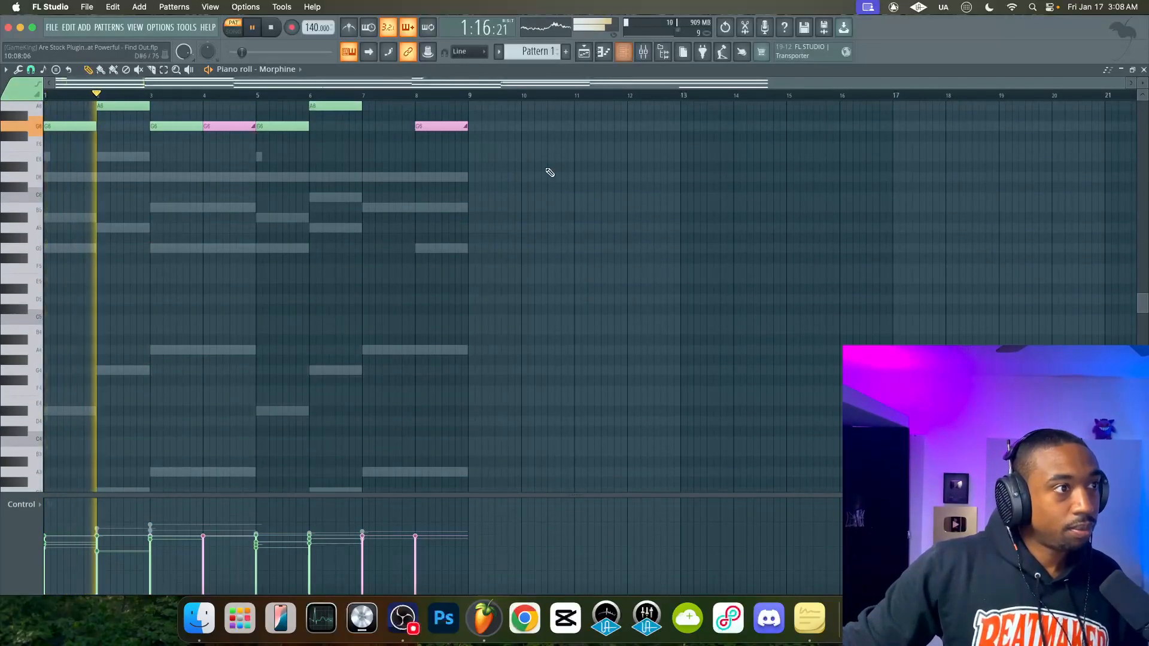
Transpose the remaining Morphine notes down one octave and replay the pattern from the start
{"action": "key", "text": "ctrl+Down"}
{"action": "key", "text": "space"}
{"action": "key", "text": "space"}
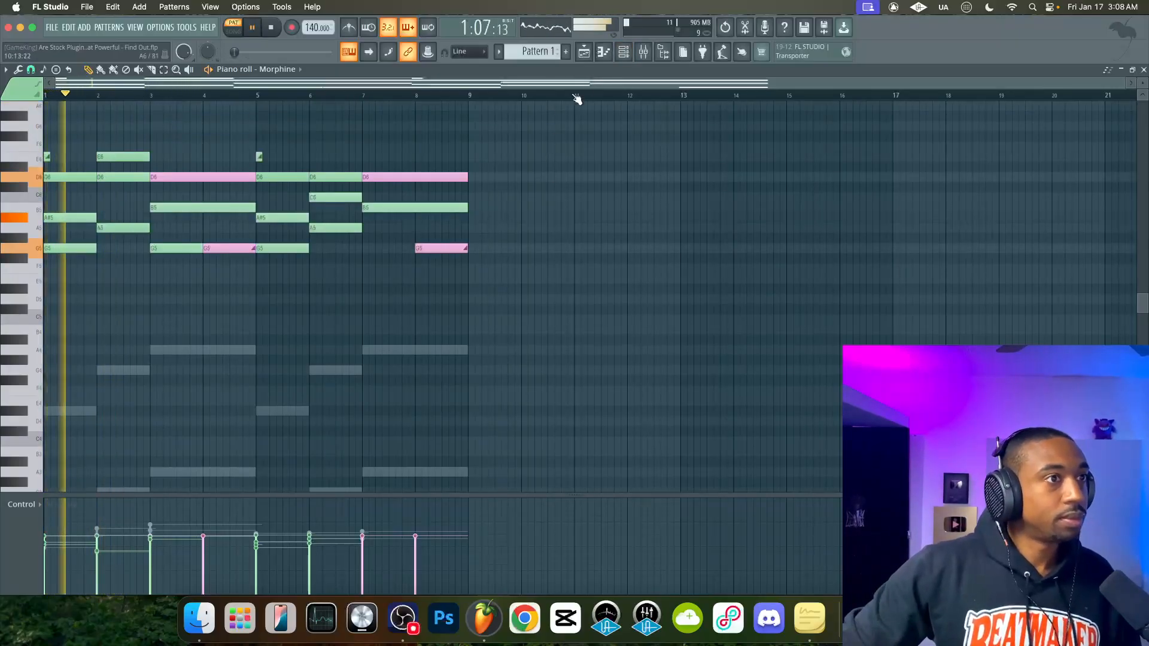
Balance the channel volumes, with Toxic Biohazard at 53%, and set Morphine's chorus mix to 60%
{"action": "left_click", "coordinate": [623, 53]}
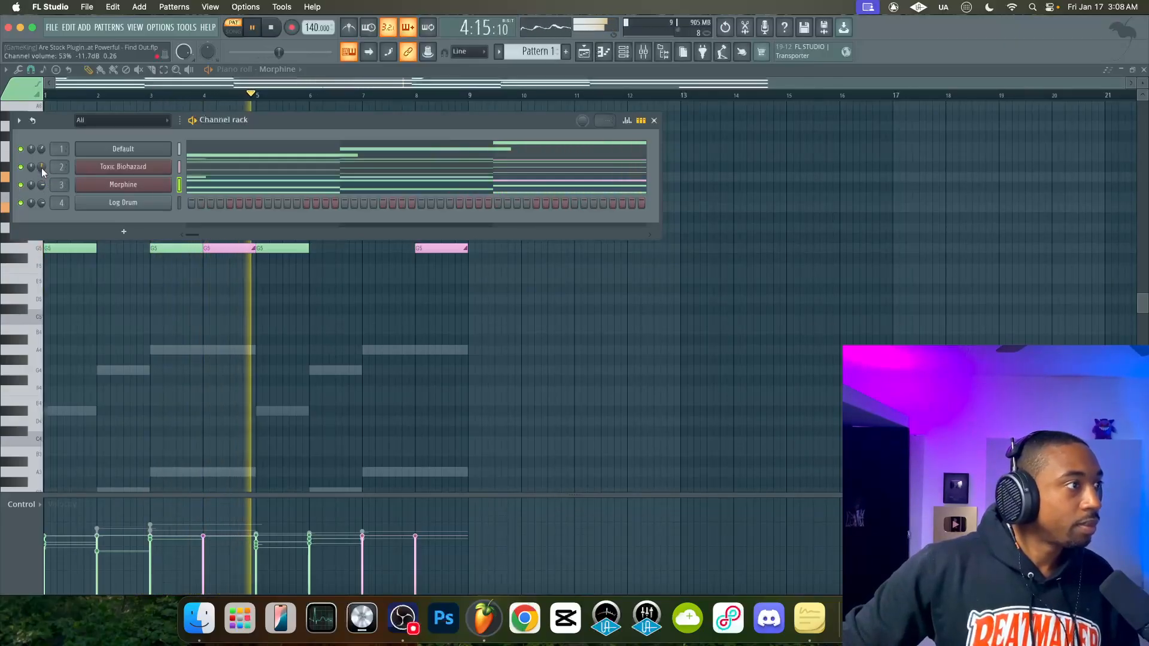
{"action": "left_click", "coordinate": [95, 187]}
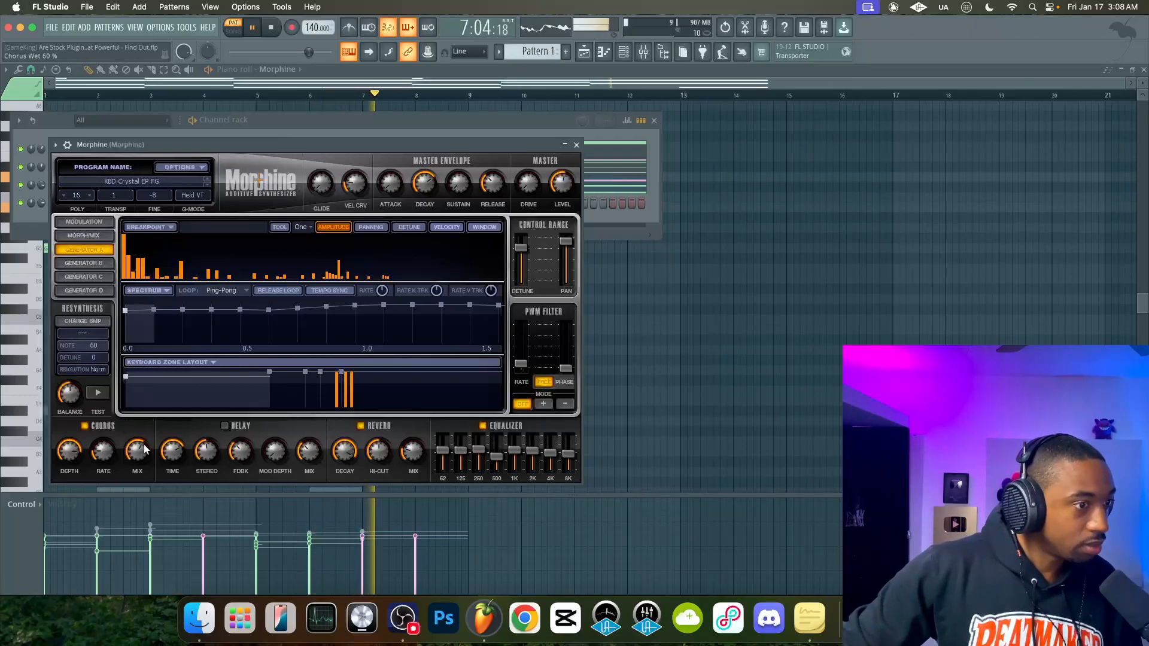
{"action": "left_click", "coordinate": [578, 145]}
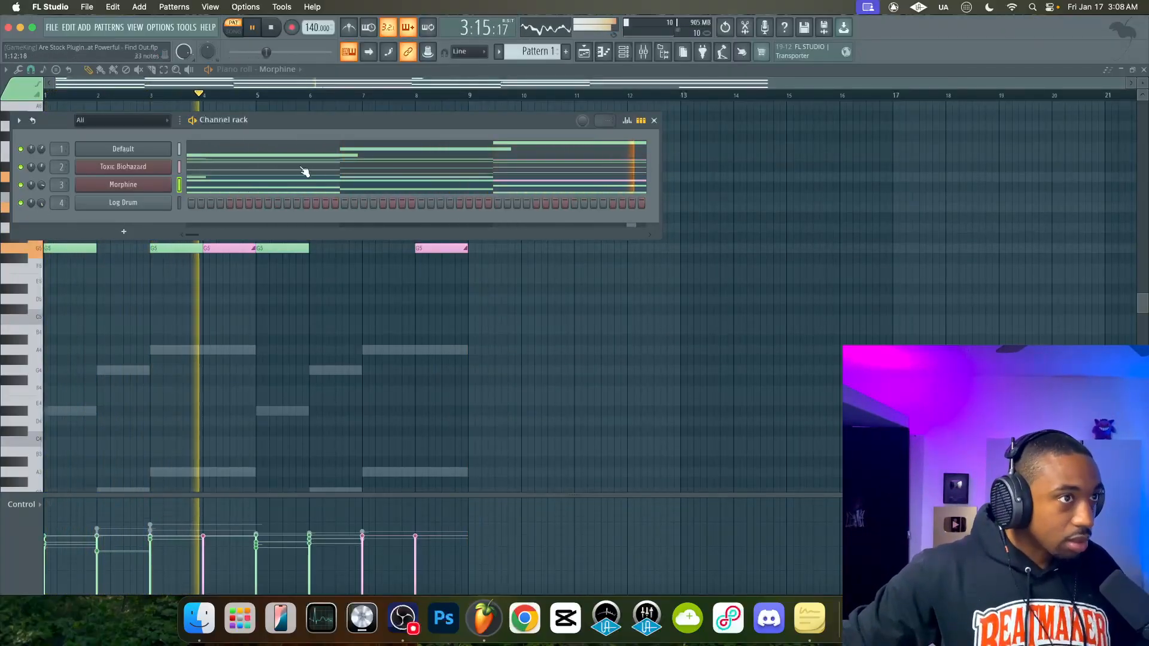
Place Log Drum hits on steps 1, 4, 7, 10 and 13 while auditioning the pattern
{"action": "left_click", "coordinate": [192, 203]}
{"action": "left_click", "coordinate": [220, 203]}
{"action": "left_click", "coordinate": [248, 203]}
{"action": "key", "text": "space"}
{"action": "key", "text": "space"}
{"action": "left_click", "coordinate": [277, 203]}
{"action": "left_click", "coordinate": [306, 203]}
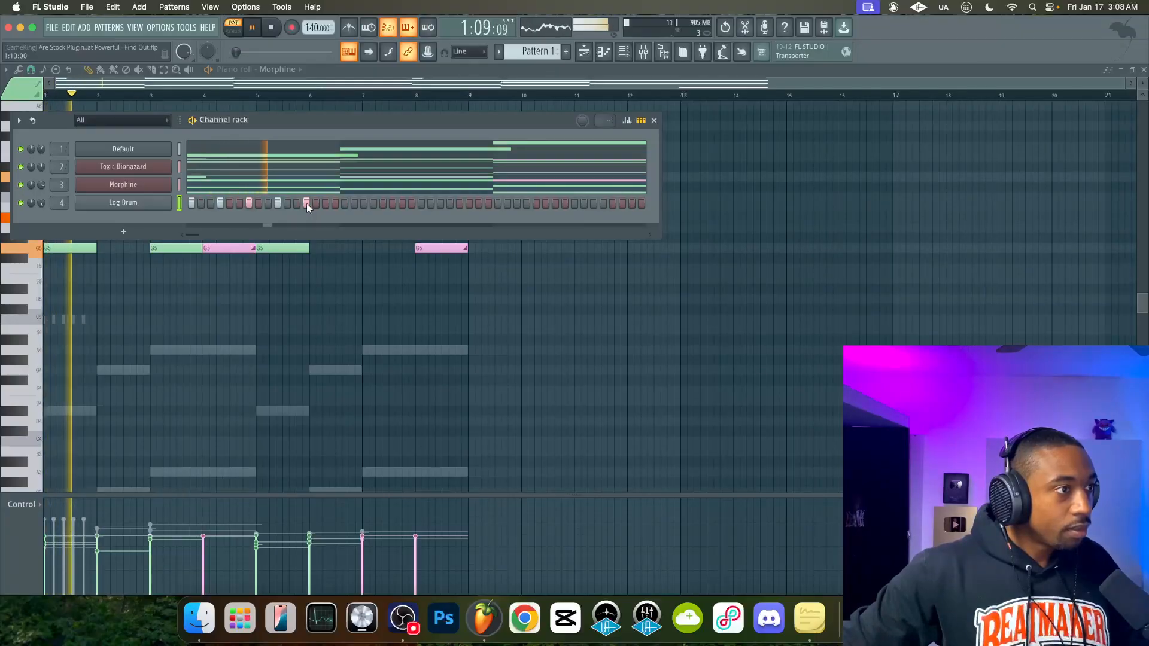
Add Log Drum hits on steps 17, 20, 23, 26 and 29 and stop playback
{"action": "left_click", "coordinate": [345, 204]}
{"action": "left_click", "coordinate": [373, 204]}
{"action": "left_click", "coordinate": [403, 204]}
{"action": "left_click", "coordinate": [430, 204]}
{"action": "left_click", "coordinate": [459, 204]}
{"action": "key", "text": "space"}
Send the Log Drum steps to the piano roll at C6, lengthen them, and copy them into bars 3 and 4 on B5
{"action": "right_click", "coordinate": [152, 204]}
{"action": "left_click", "coordinate": [191, 199]}
{"action": "scroll", "coordinate": [108, 318], "scroll_direction": "up", "scroll_amount": 5}
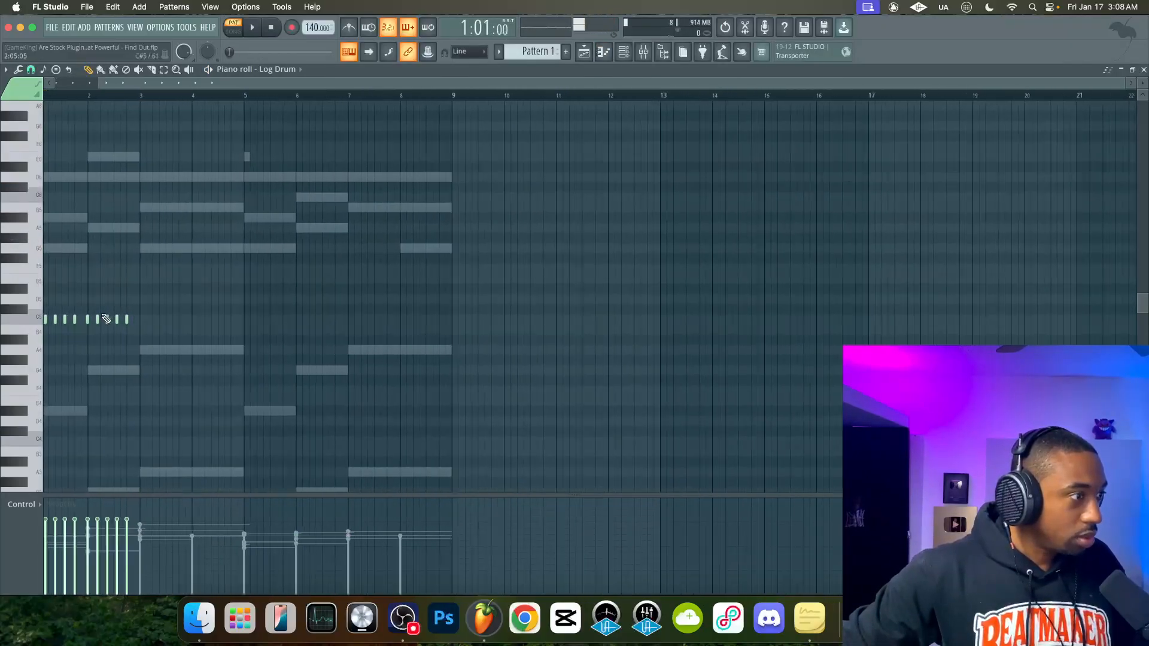
{"action": "scroll", "coordinate": [105, 317], "scroll_direction": "up", "scroll_amount": 3}
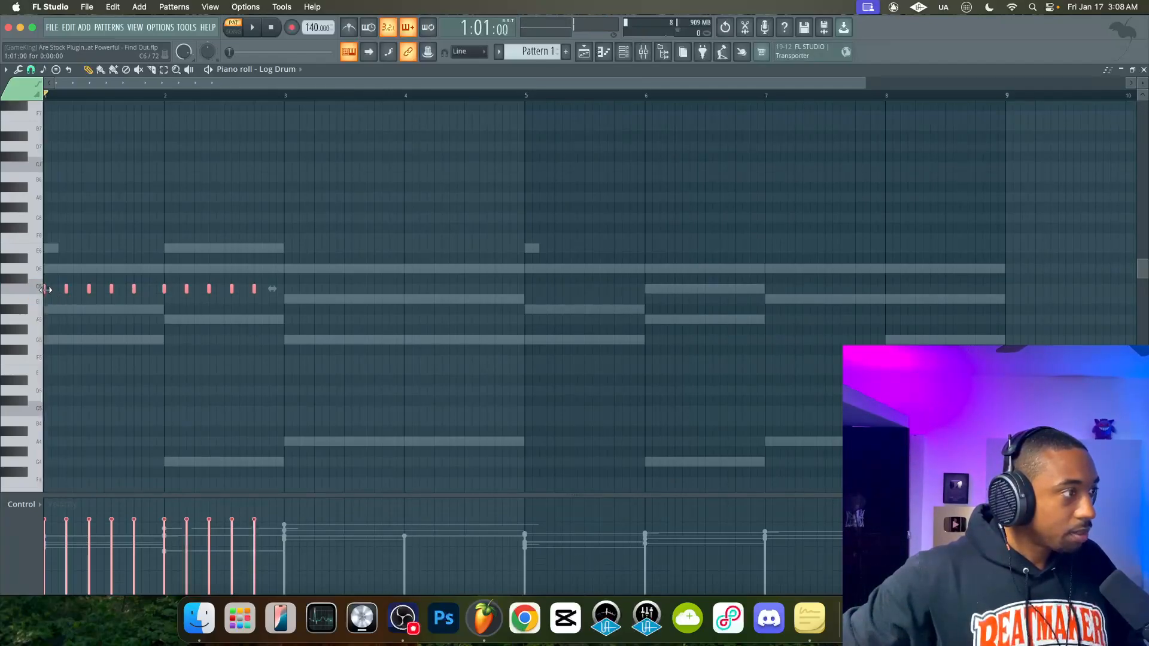
{"action": "left_click_drag", "start_coordinate": [52, 289], "coordinate": [294, 298]}
{"action": "key", "text": "space"}
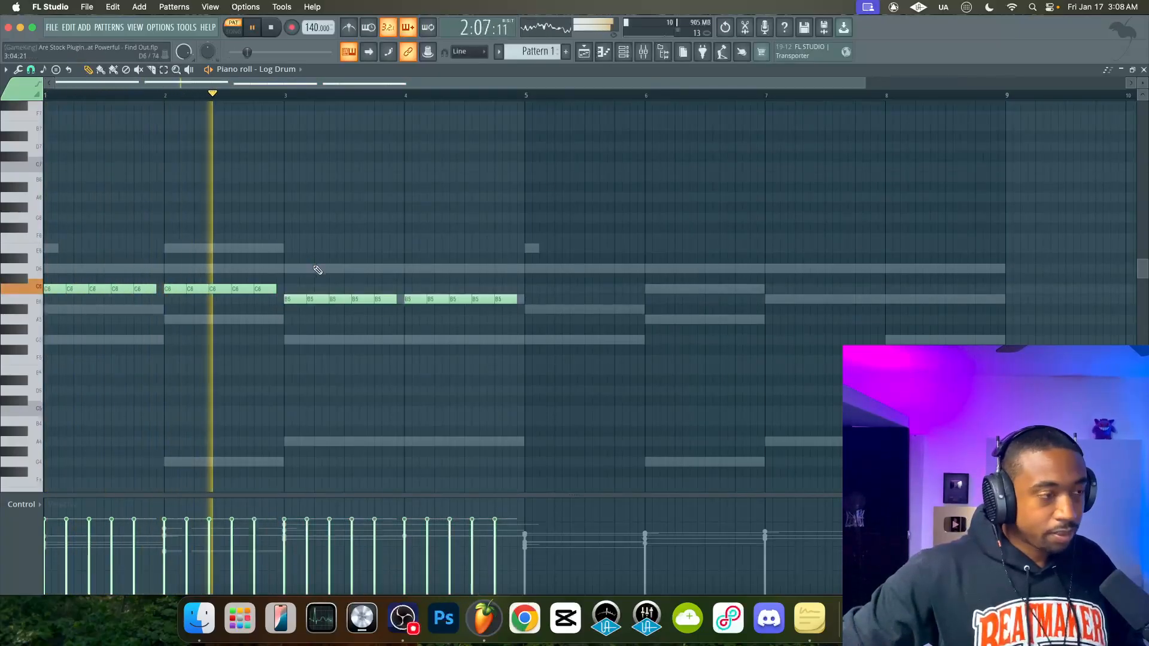
Repeat the four-bar Log Drum part in bars 5 to 8 and transpose all its notes down one octave
{"action": "left_click_drag", "start_coordinate": [536, 324], "coordinate": [285, 288]}
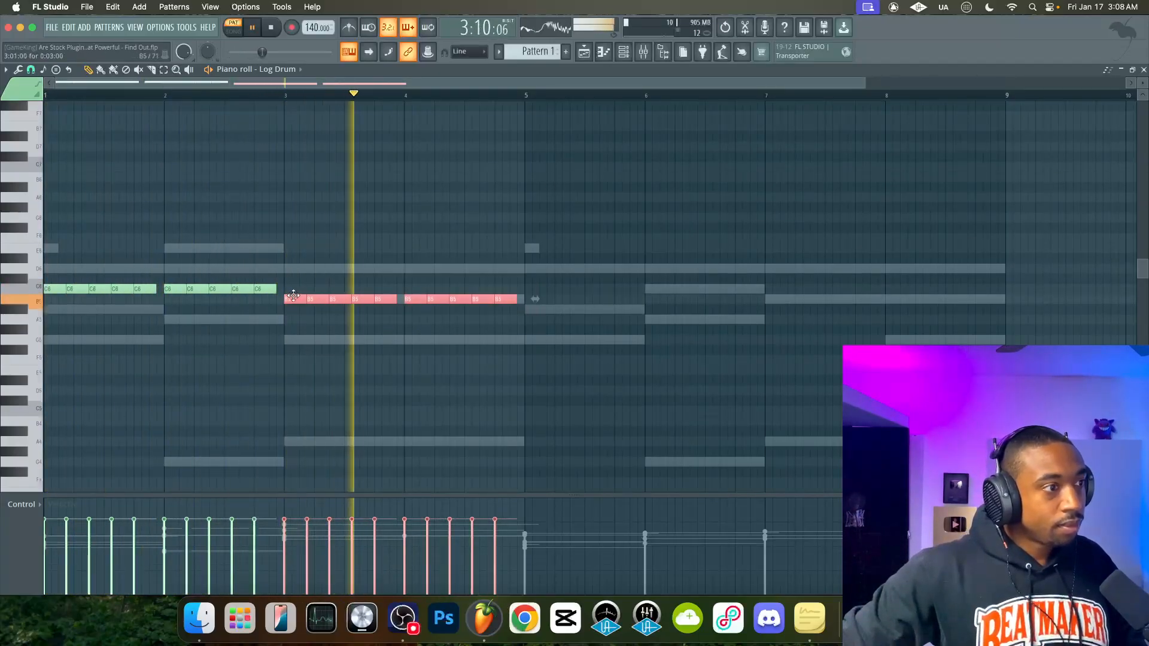
{"action": "left_click_drag", "start_coordinate": [508, 299], "coordinate": [955, 300]}
{"action": "left_click", "coordinate": [954, 230], "text": "super"}
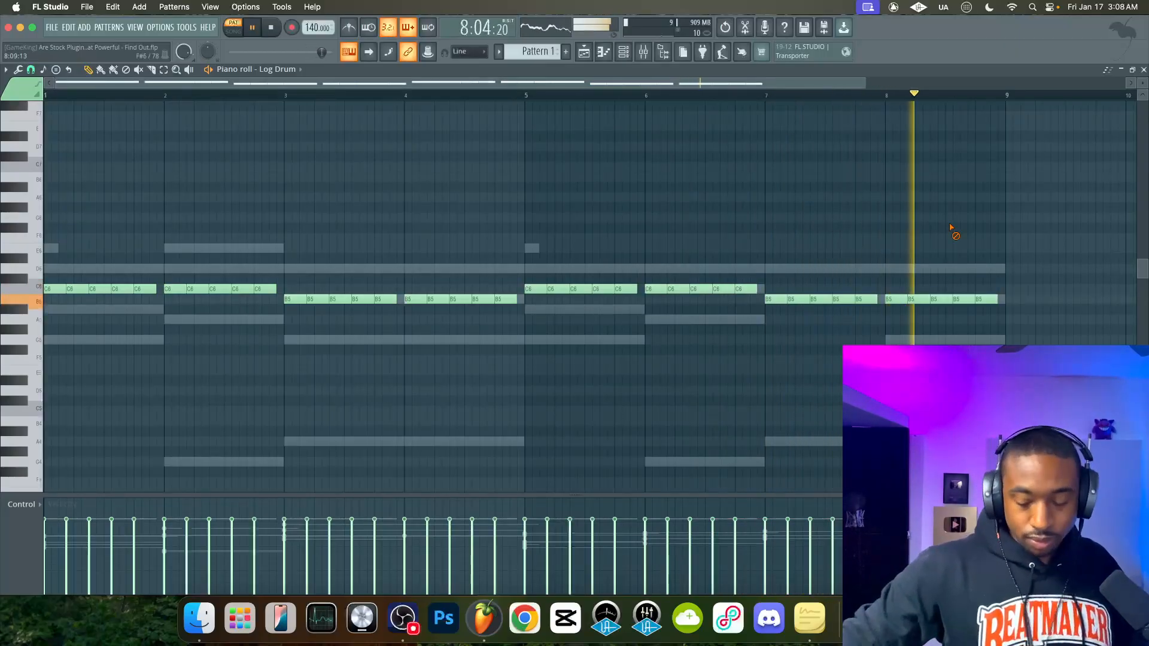
{"action": "key", "text": "super+Down"}
Open the Log Drum's miscellaneous channel settings, adjust its fine time shift during playback, and close the settings
{"action": "left_click", "coordinate": [623, 52]}
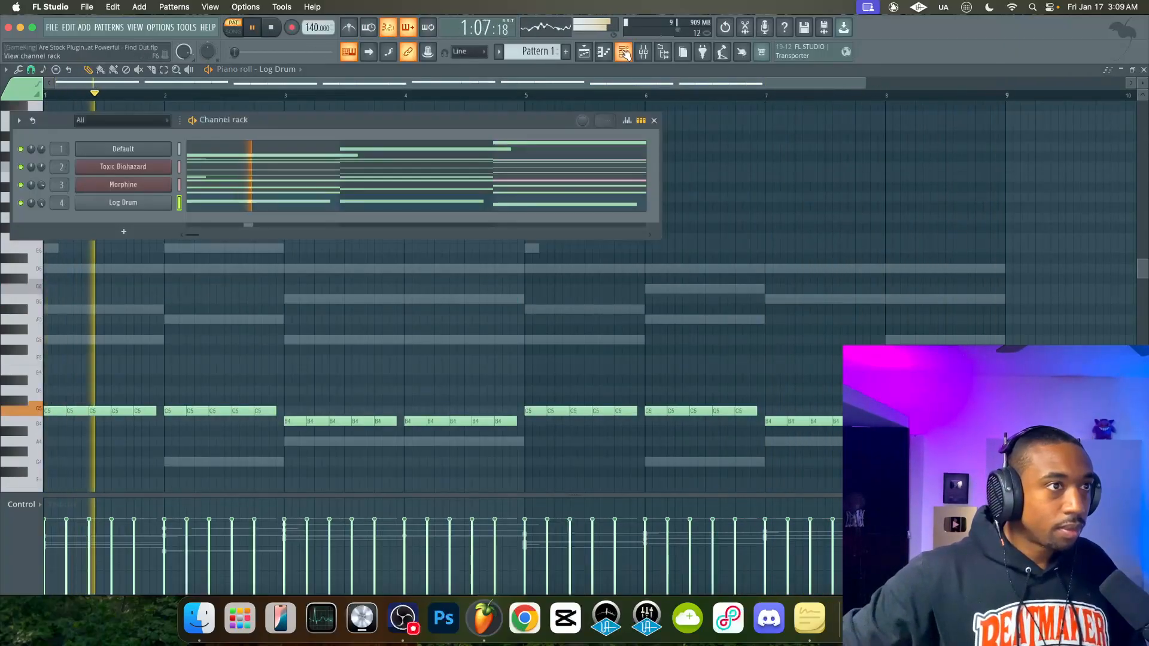
{"action": "left_click", "coordinate": [127, 203]}
{"action": "key", "text": "space"}
{"action": "left_click", "coordinate": [84, 160]}
{"action": "left_click", "coordinate": [137, 183]}
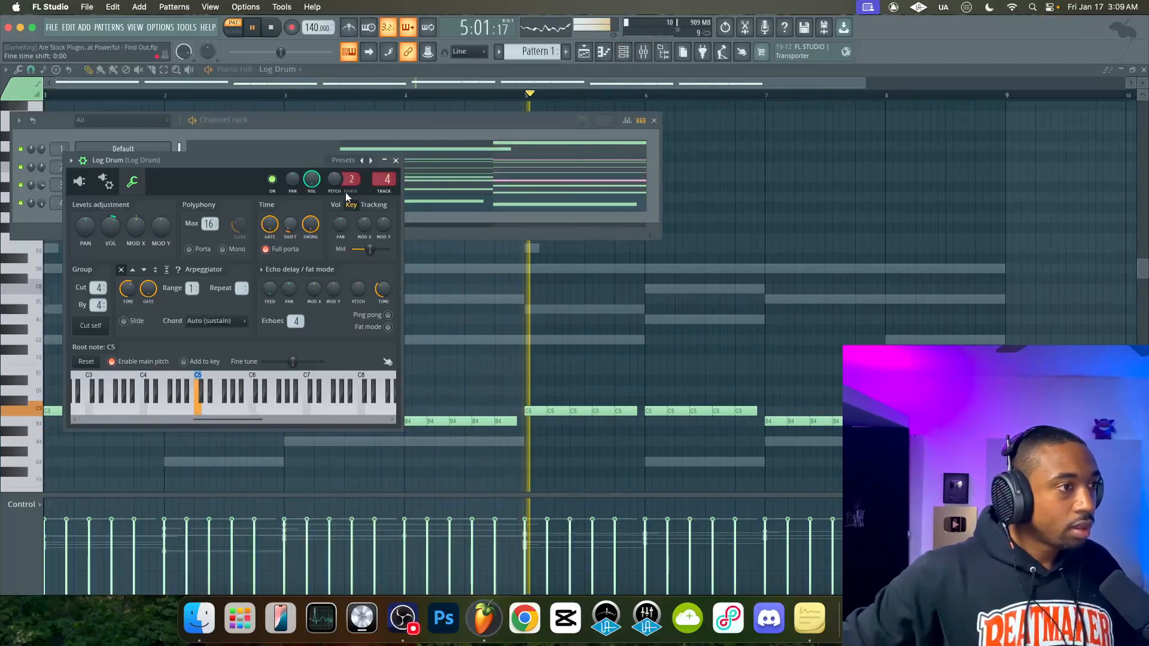
{"action": "left_click", "coordinate": [395, 160]}
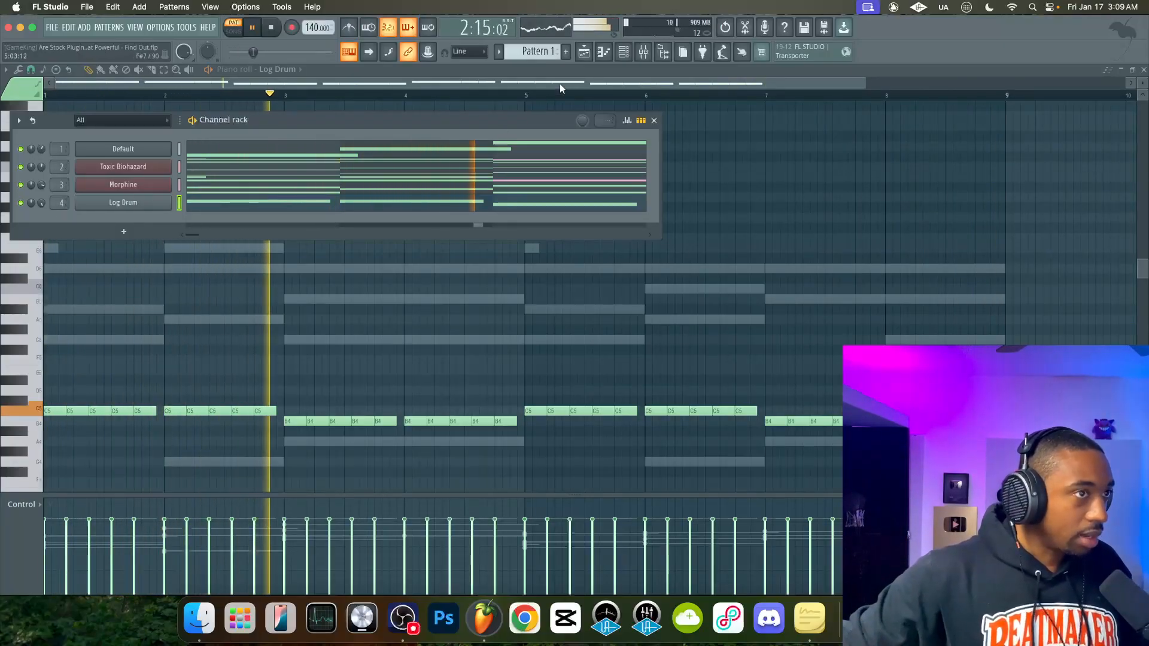
Check the playlist, review the Toxic Biohazard chord notes in the piano roll, and play the pattern
{"action": "key", "text": "space"}
{"action": "left_click", "coordinate": [592, 54]}
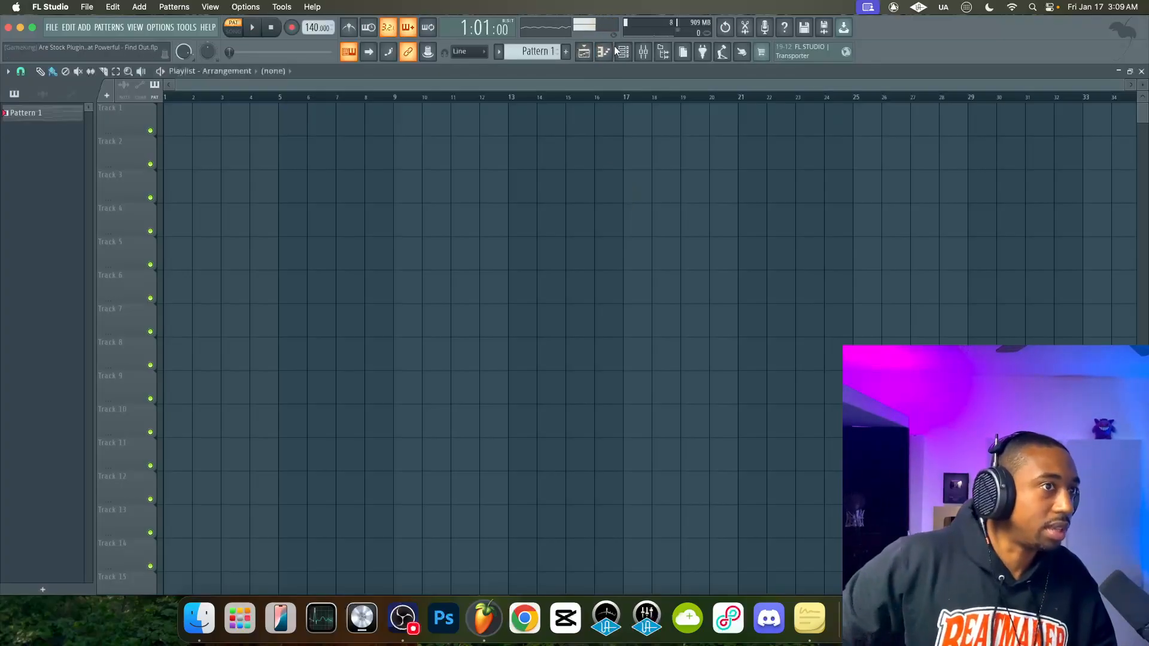
{"action": "left_click", "coordinate": [623, 52]}
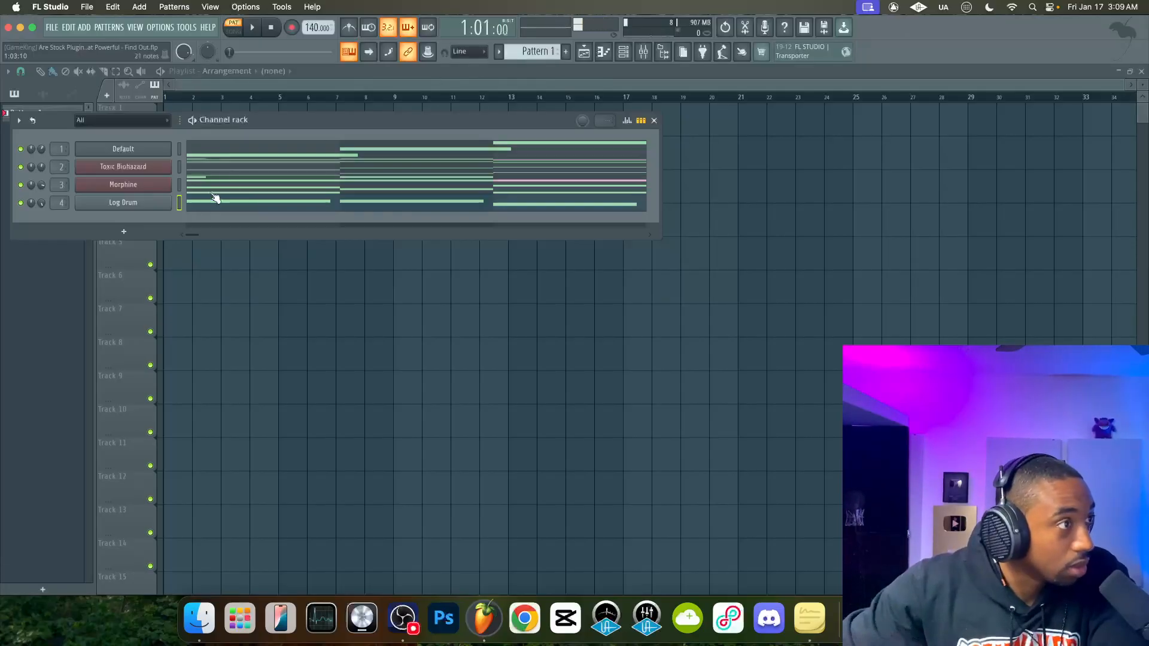
{"action": "left_click", "coordinate": [227, 173]}
{"action": "scroll", "coordinate": [449, 205], "scroll_direction": "down", "scroll_amount": 3, "text": "ctrl"}
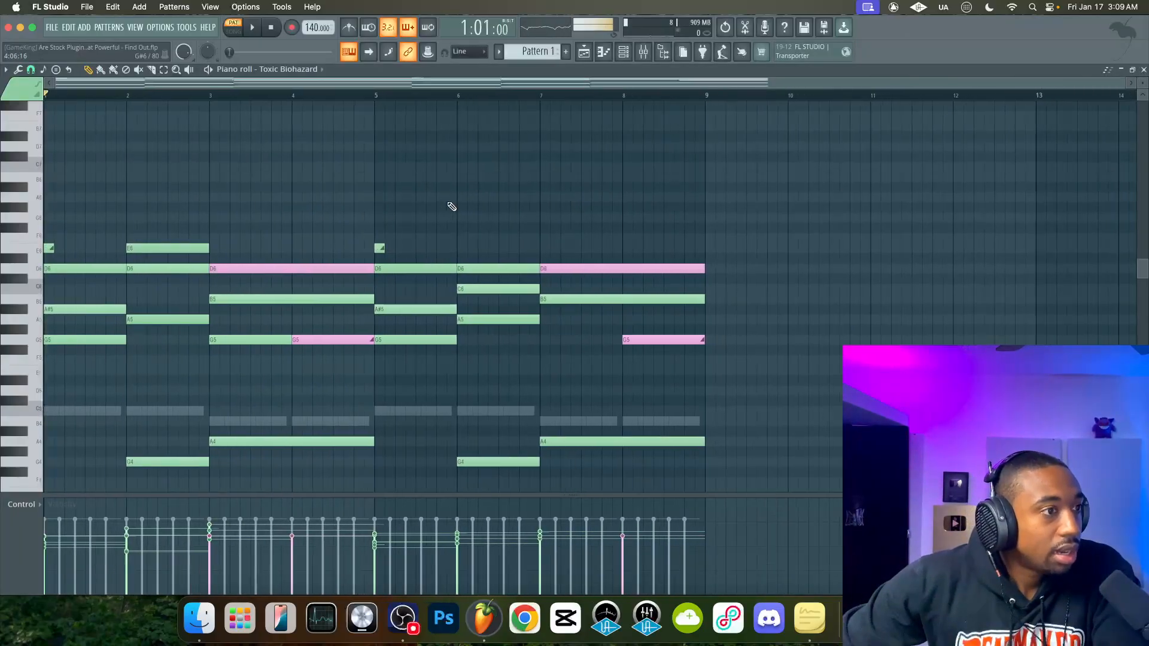
{"action": "scroll", "coordinate": [425, 174], "scroll_direction": "down", "scroll_amount": 3}
{"action": "scroll", "coordinate": [436, 155], "scroll_direction": "down", "scroll_amount": 1}
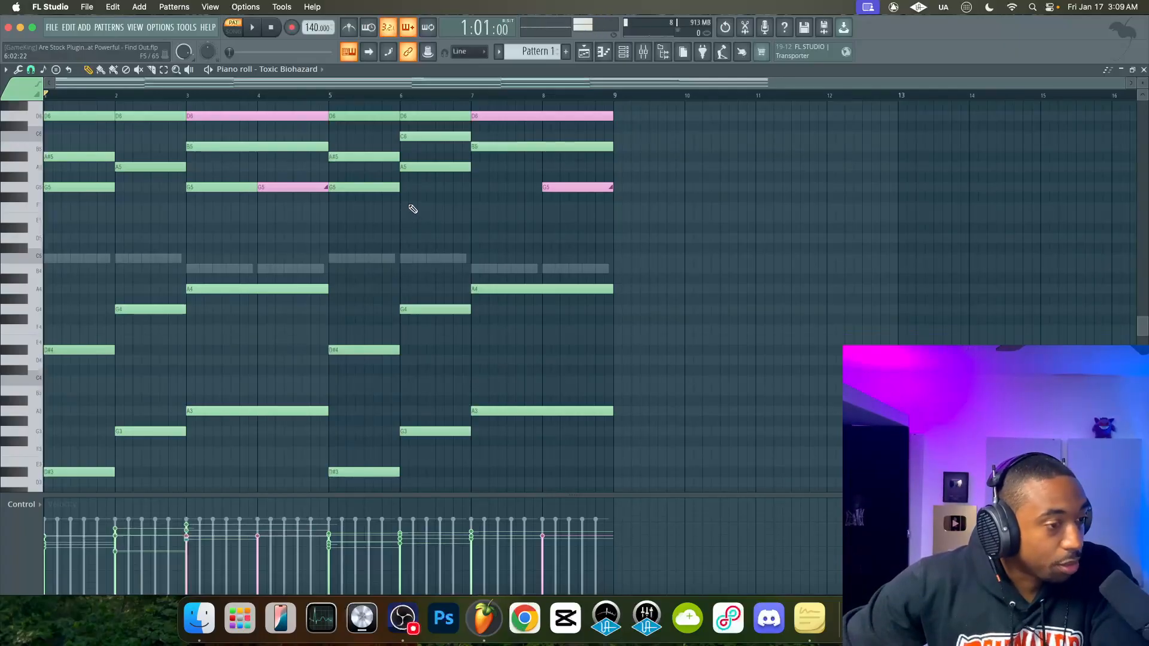
{"action": "key", "text": "space"}
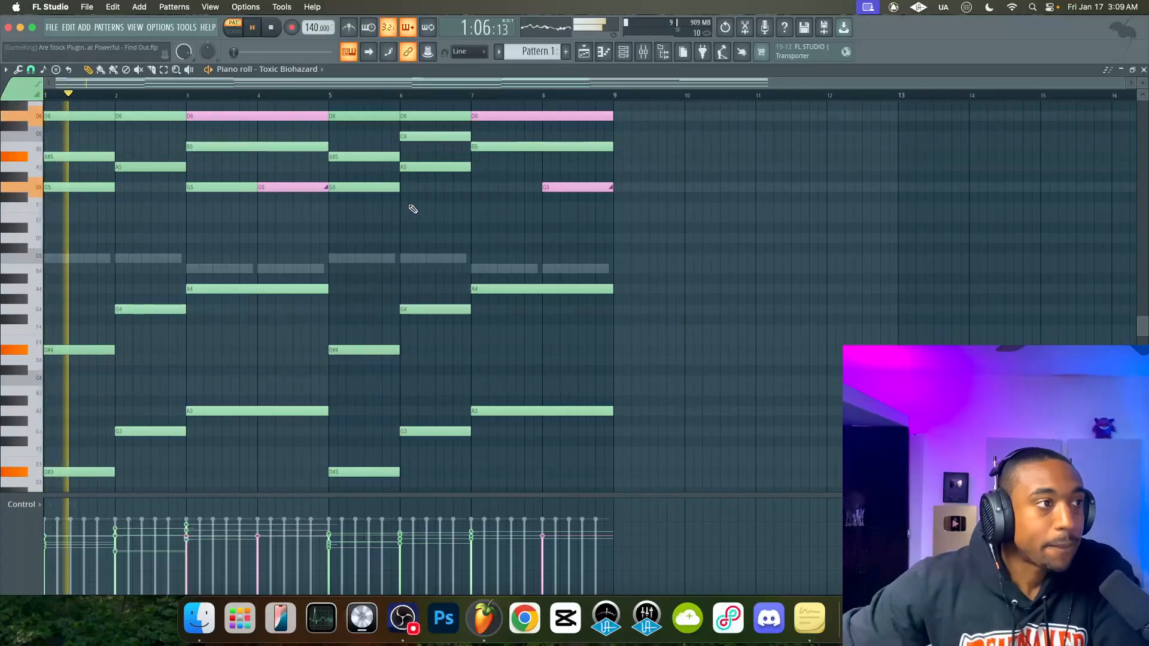
{"action": "left_click", "coordinate": [622, 53]}
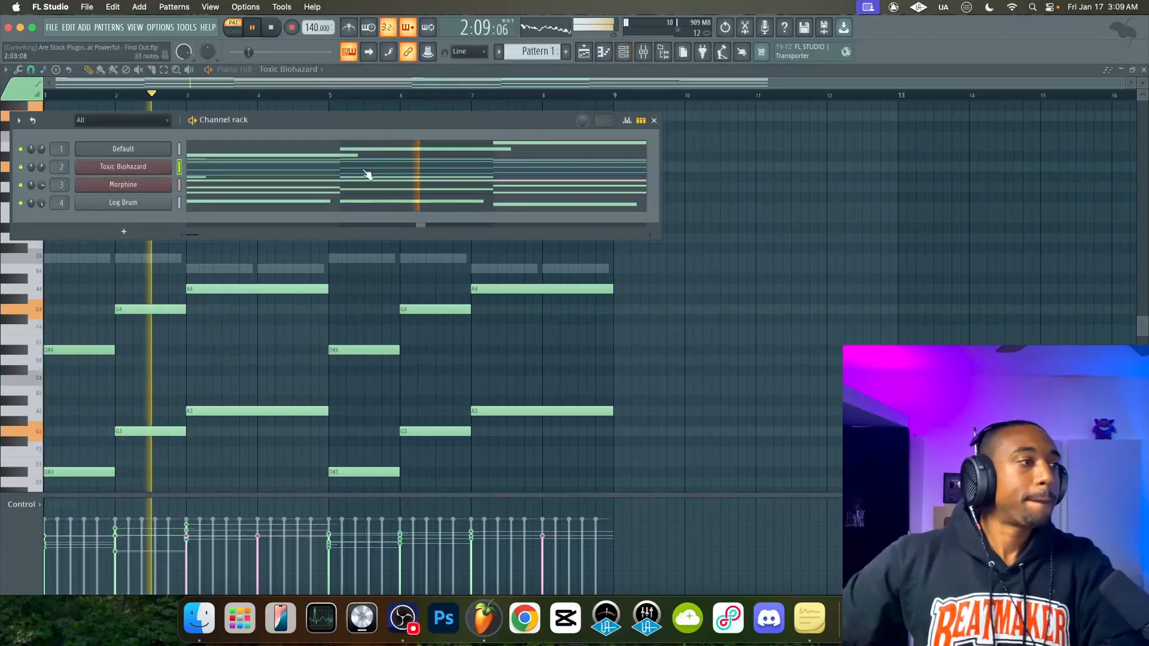
{"action": "left_click_drag", "start_coordinate": [41, 203], "coordinate": [42, 212]}
{"action": "left_click", "coordinate": [21, 202]}
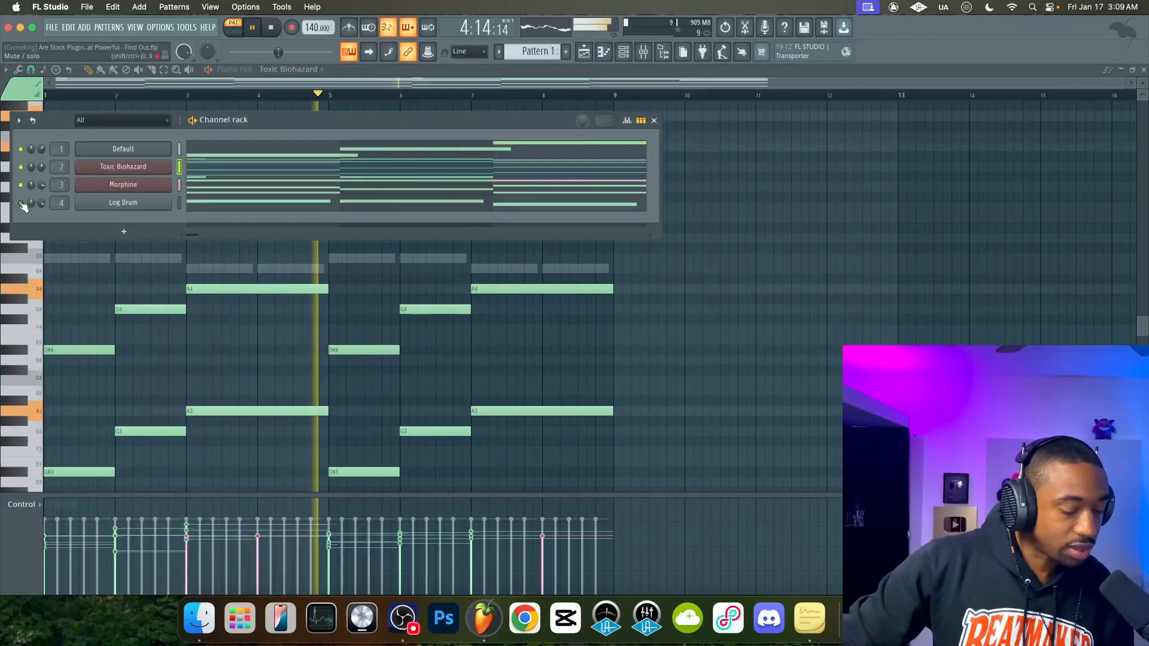
{"action": "key", "text": "space"}
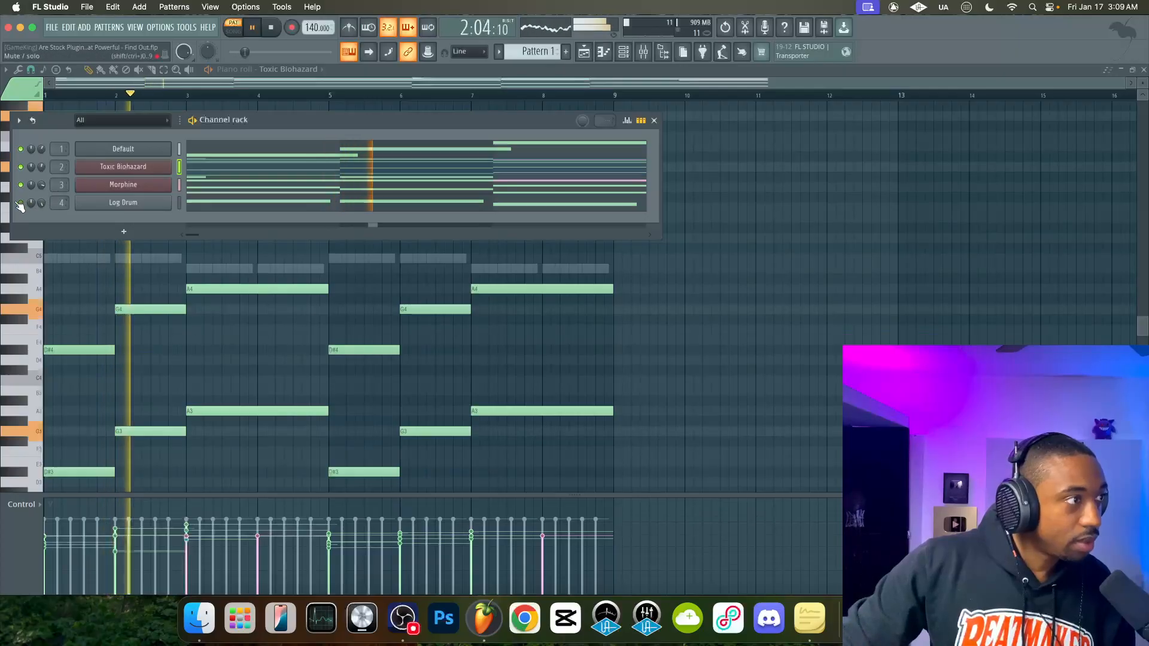
{"action": "key", "text": "space"}
{"action": "right_click", "coordinate": [742, 236]}
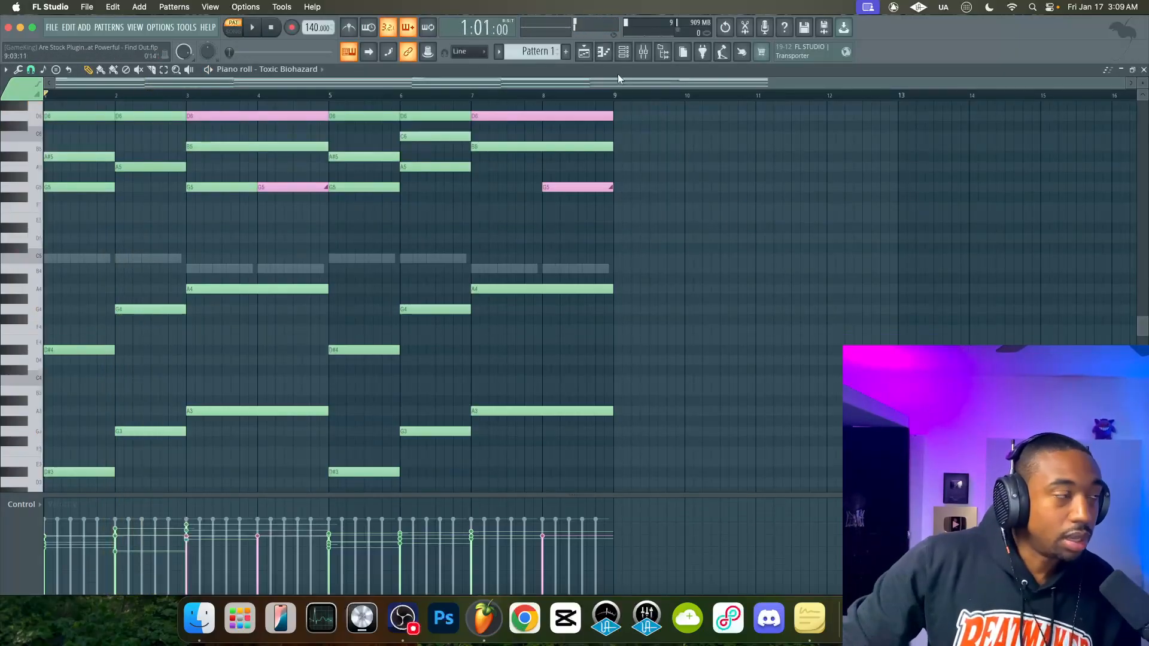
{"action": "left_click", "coordinate": [623, 52]}
{"action": "right_click", "coordinate": [661, 246]}
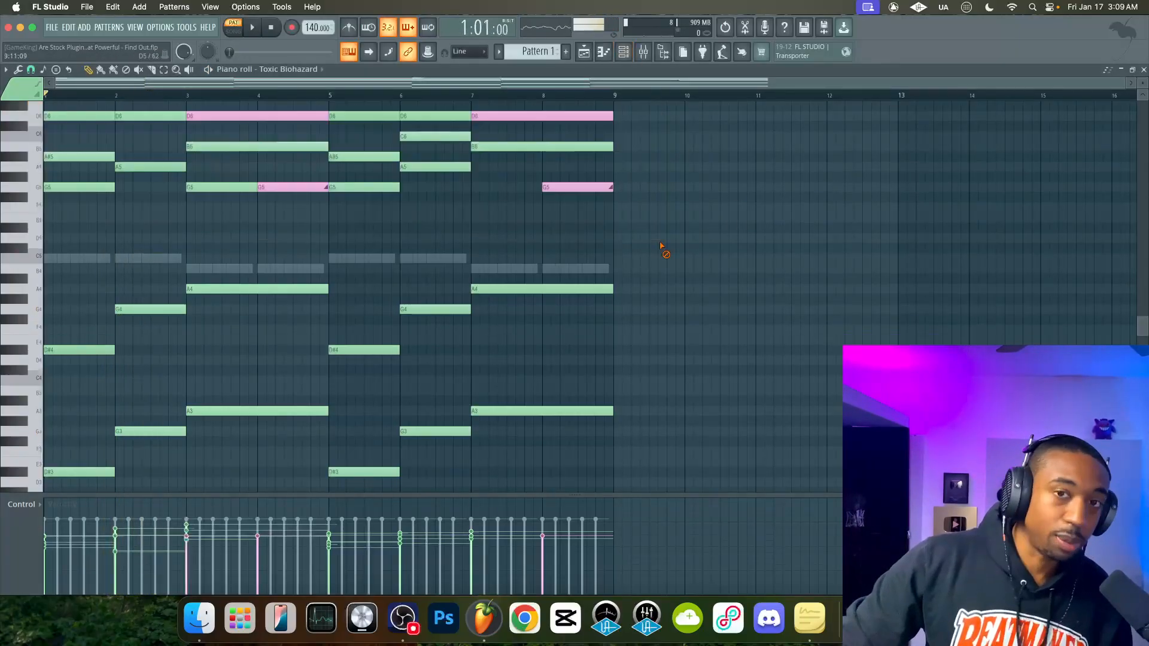